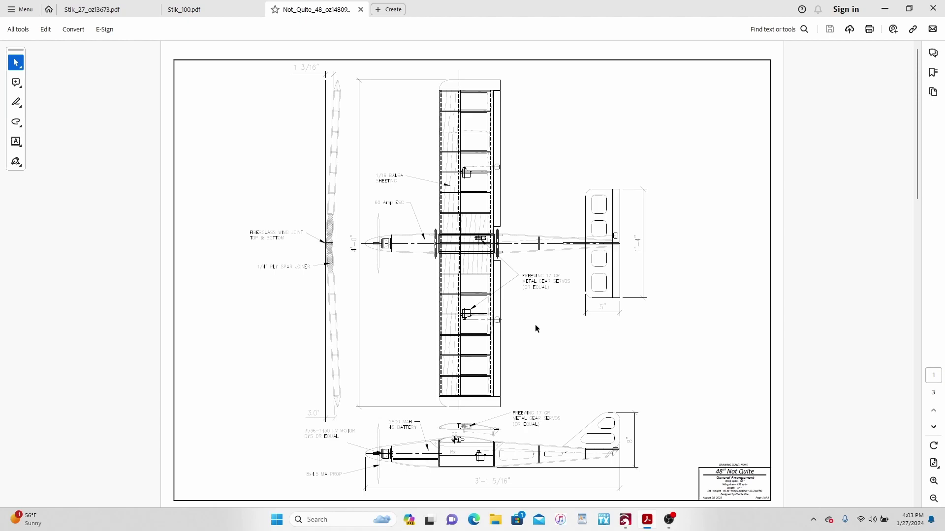
Review the 48" Not Quite plan's general arrangement and wing sheets, and compare them with the Stik_100 plan
{"action": "mouse_move", "coordinate": [529, 416]}
{"action": "mouse_move", "coordinate": [408, 429]}
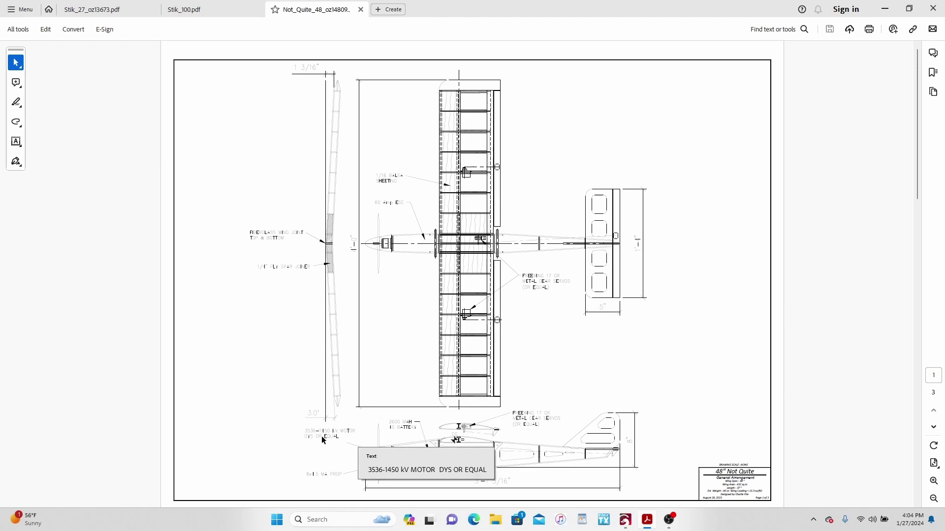
{"action": "mouse_move", "coordinate": [321, 480]}
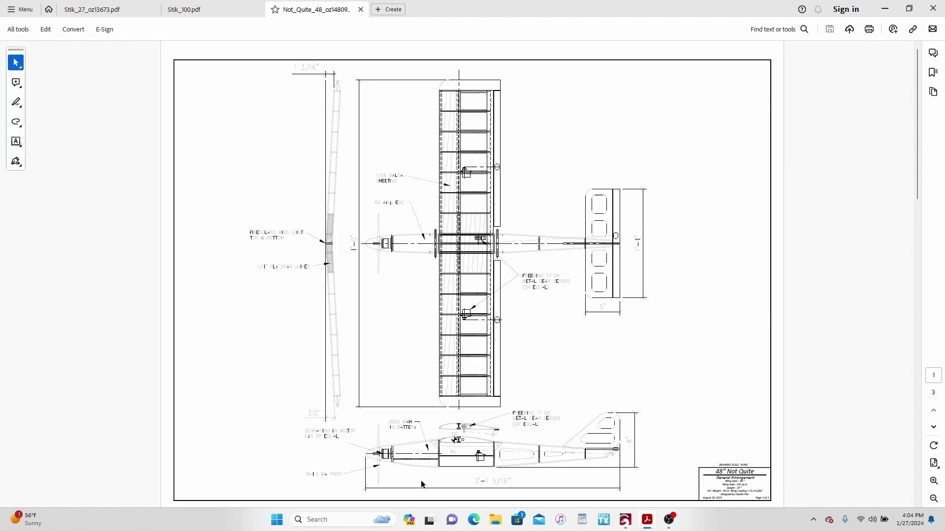
{"action": "scroll", "coordinate": [644, 353], "scroll_direction": "down", "scroll_amount": 3}
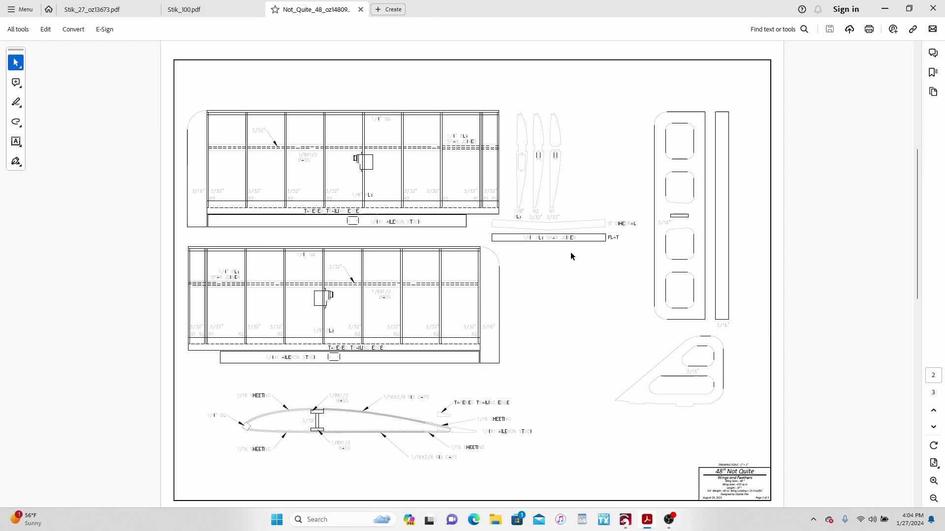
{"action": "left_click", "coordinate": [216, 9]}
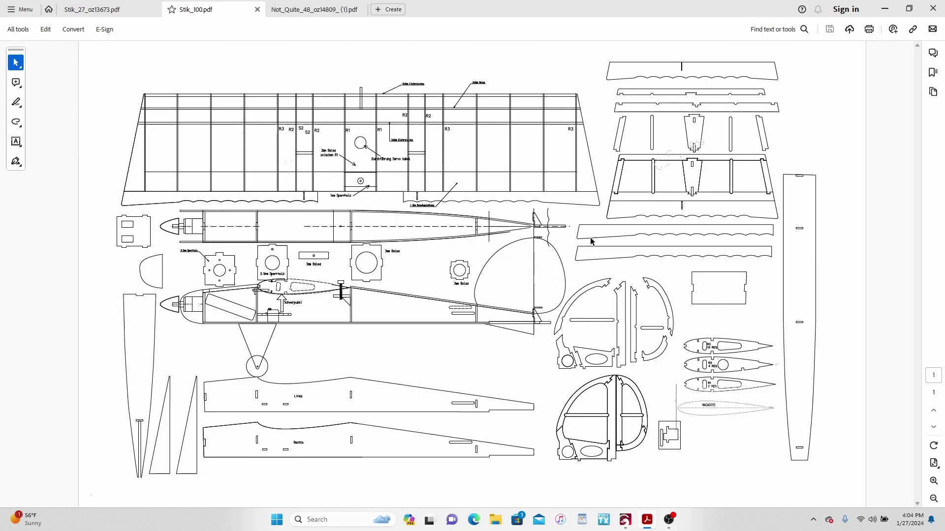
{"action": "left_click", "coordinate": [327, 17]}
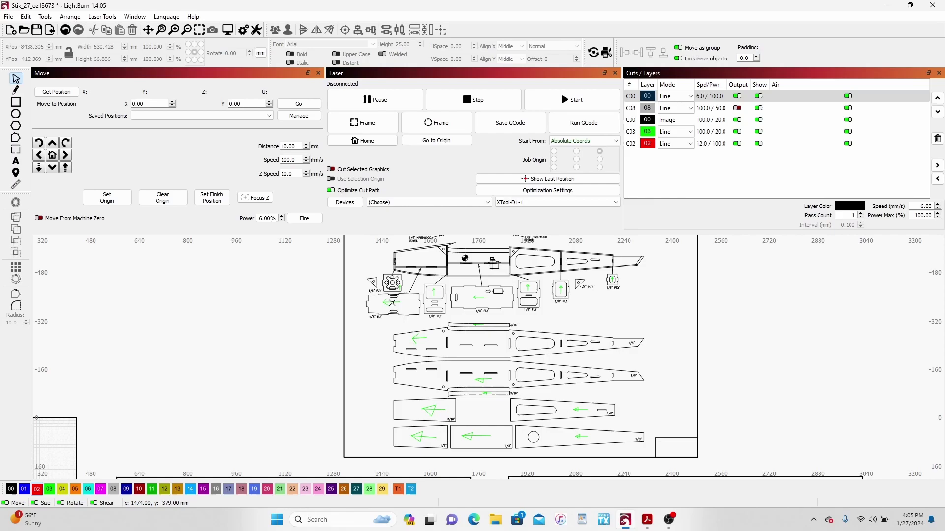
Switch to LightBurn, inspect the 1/8" ply fuselage formers, and preview the cut of the motor mount copy placed on the work area
{"action": "scroll", "coordinate": [391, 303], "scroll_direction": "up", "scroll_amount": 5}
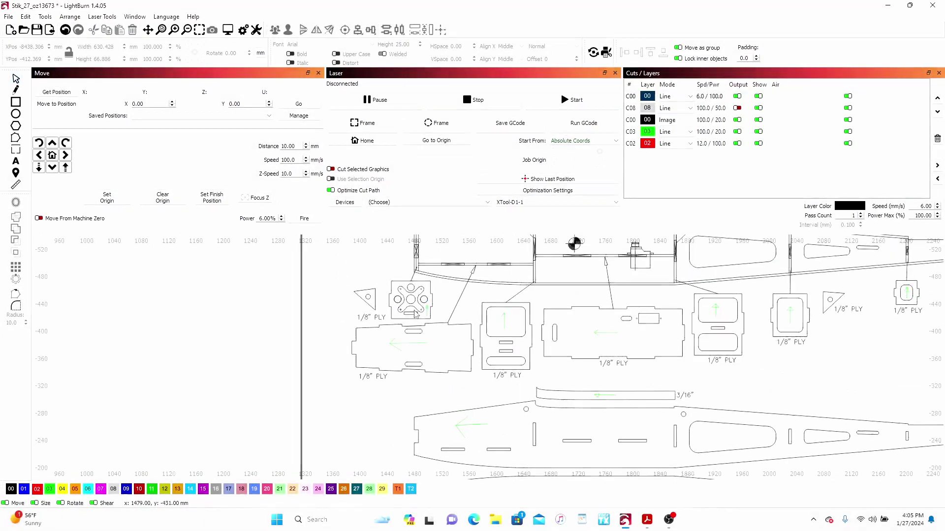
{"action": "scroll", "coordinate": [435, 293], "scroll_direction": "up", "scroll_amount": 5}
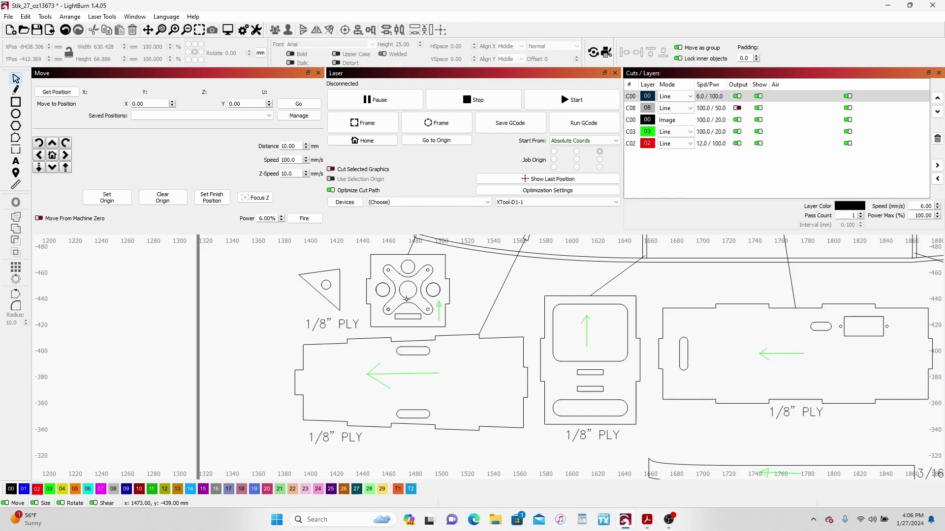
{"action": "scroll", "coordinate": [405, 303], "scroll_direction": "down", "scroll_amount": 1}
{"action": "scroll", "coordinate": [407, 299], "scroll_direction": "down", "scroll_amount": 8}
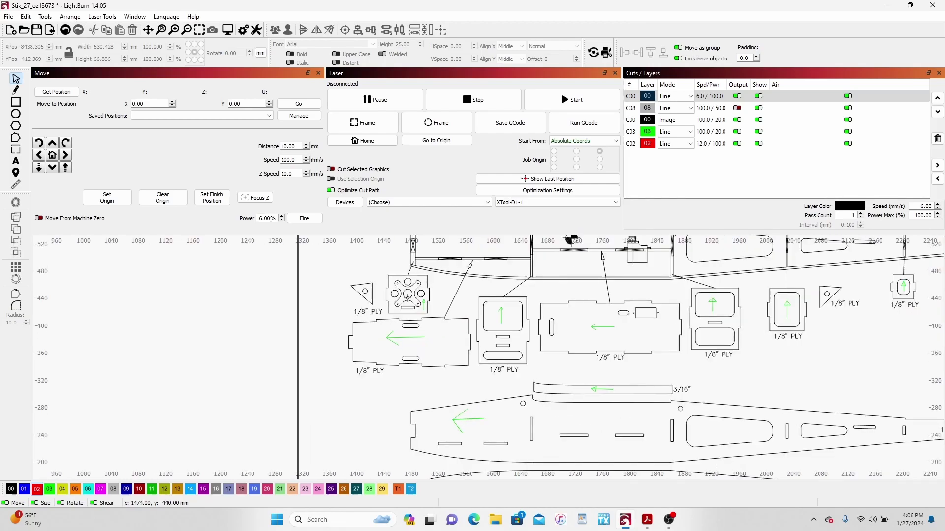
{"action": "scroll", "coordinate": [409, 347], "scroll_direction": "up", "scroll_amount": 6}
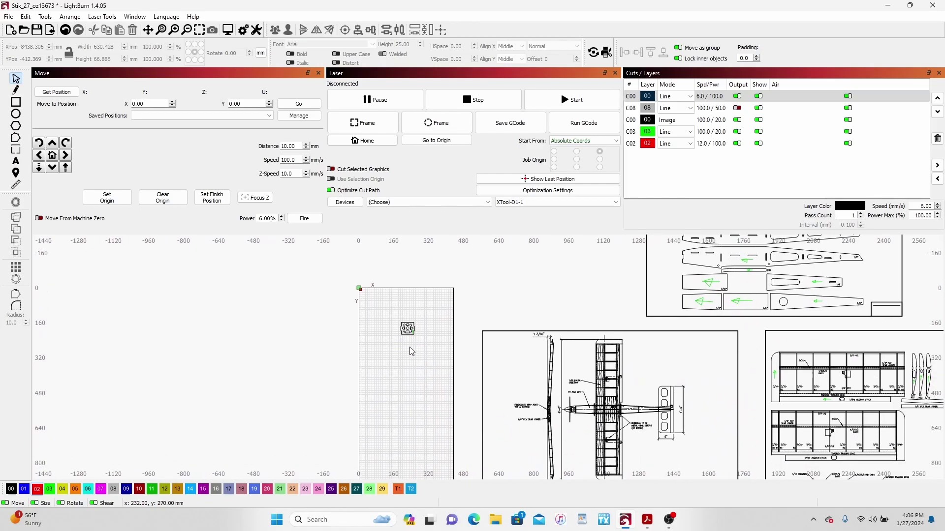
{"action": "left_click", "coordinate": [353, 336]}
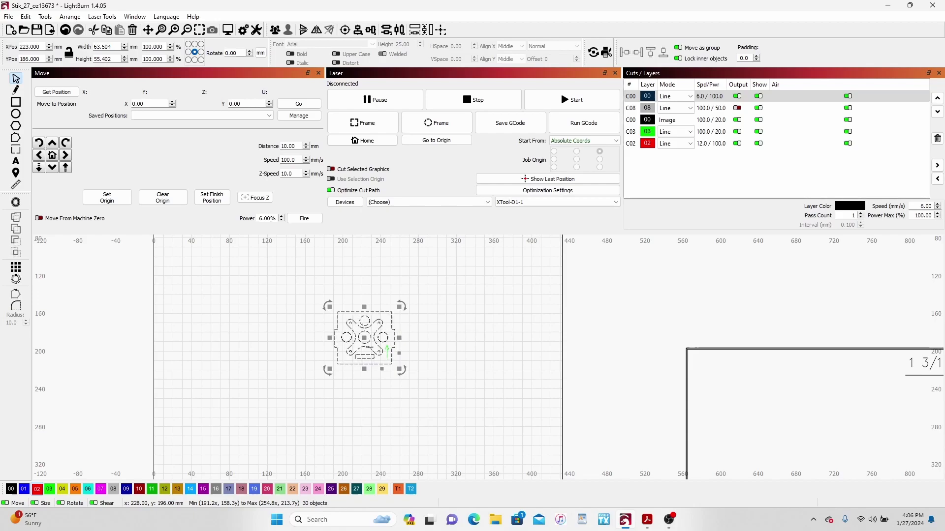
{"action": "right_click", "coordinate": [372, 351]}
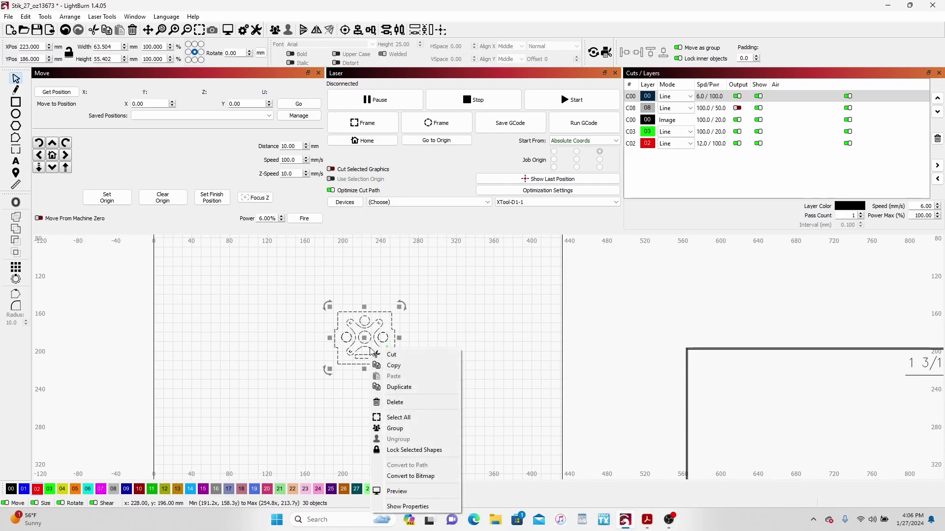
{"action": "left_click", "coordinate": [397, 491]}
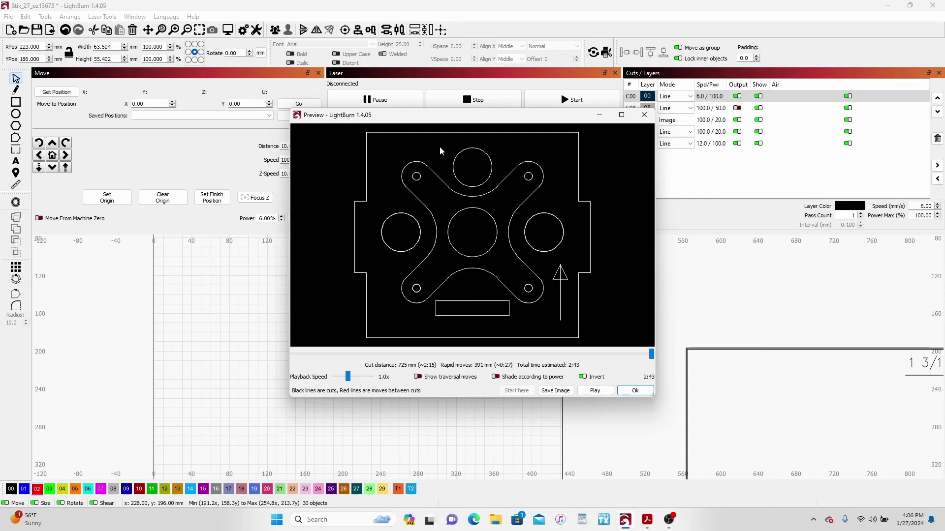
{"action": "left_click", "coordinate": [635, 391]}
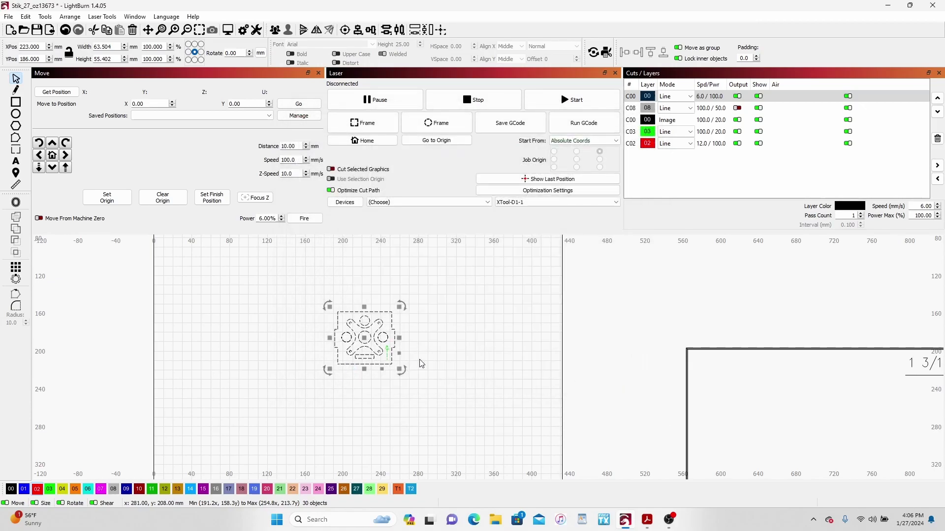
Turn off output for the green layer 03 that holds the motor mount's grain-direction arrow
{"action": "left_click", "coordinate": [386, 355]}
{"action": "scroll", "coordinate": [387, 355], "scroll_direction": "up", "scroll_amount": 5}
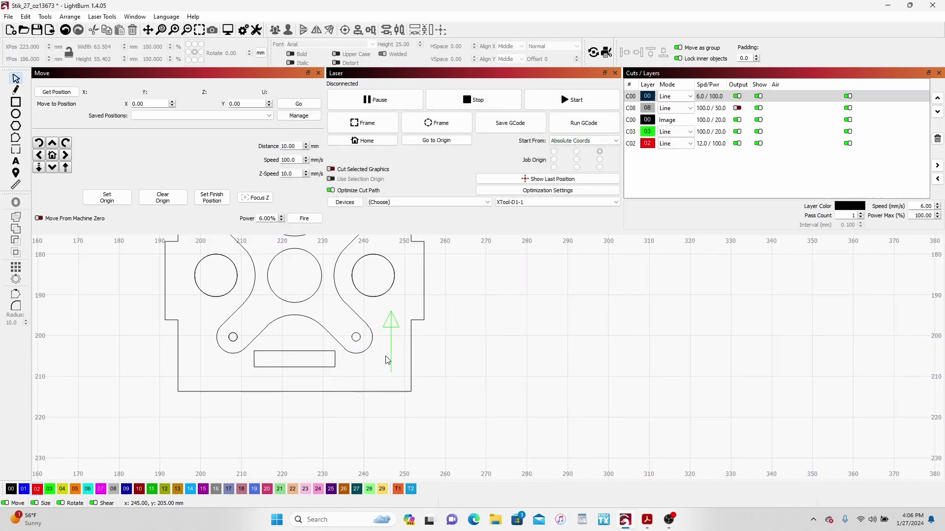
{"action": "left_click", "coordinate": [391, 351]}
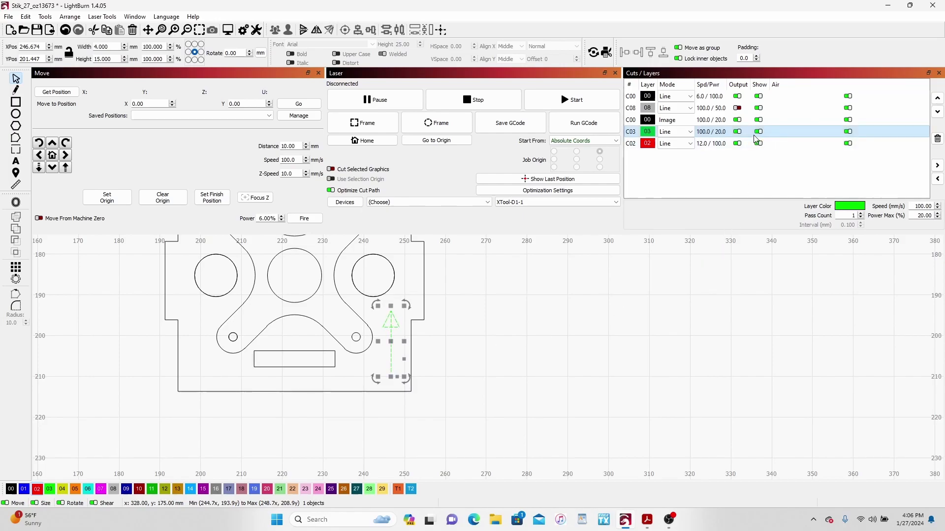
{"action": "left_click", "coordinate": [736, 133]}
{"action": "scroll", "coordinate": [477, 370], "scroll_direction": "down", "scroll_amount": 1}
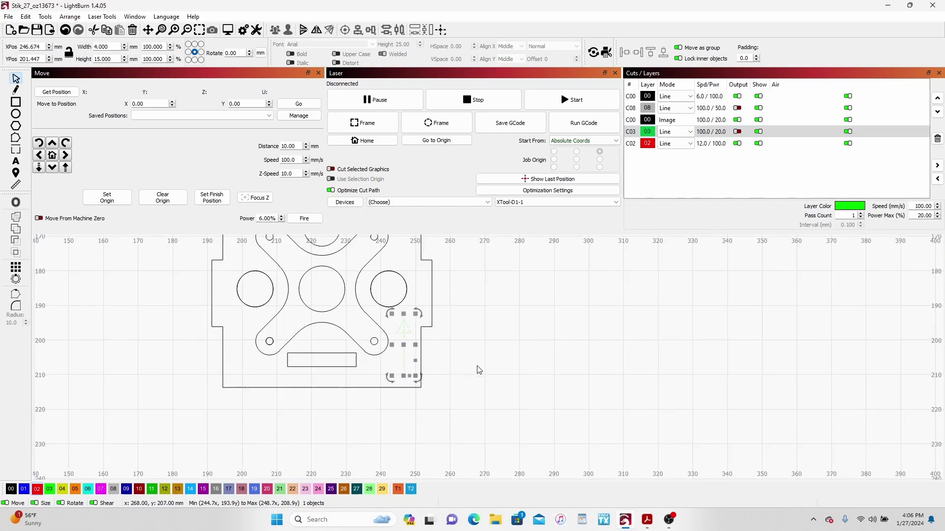
Select the whole motor mount and preview its cut with the arrow's layer excluded from output
{"action": "scroll", "coordinate": [480, 370], "scroll_direction": "down", "scroll_amount": 2}
{"action": "left_click", "coordinate": [488, 364]}
{"action": "left_click_drag", "start_coordinate": [317, 255], "coordinate": [457, 384]}
{"action": "right_click", "coordinate": [412, 335]}
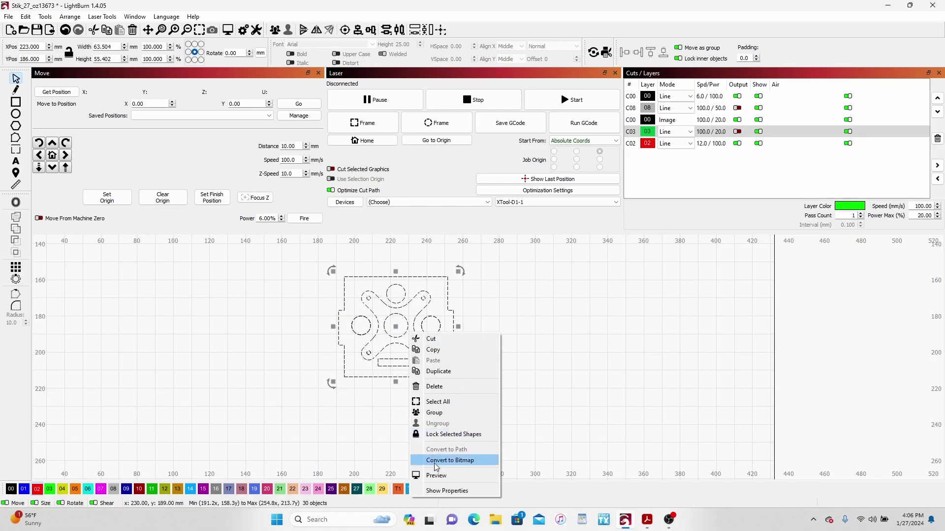
{"action": "left_click", "coordinate": [436, 475]}
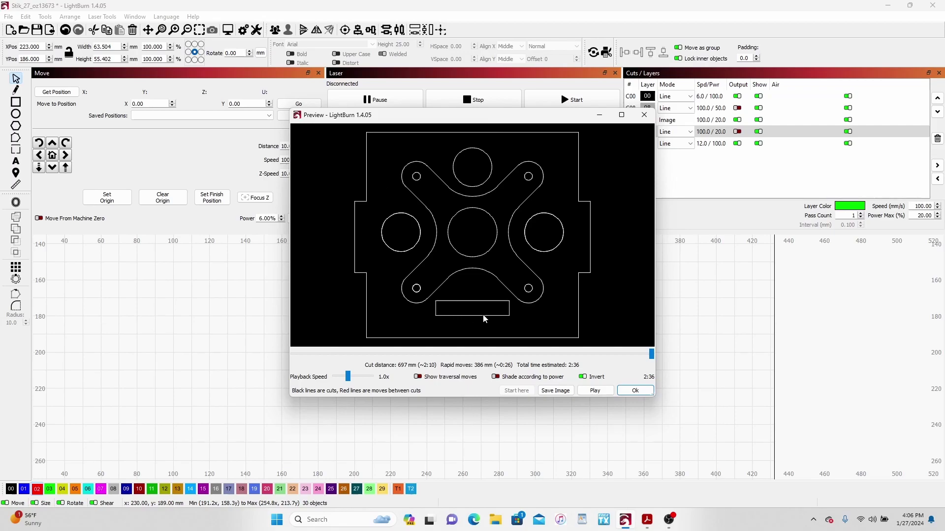
{"action": "left_click", "coordinate": [634, 391]}
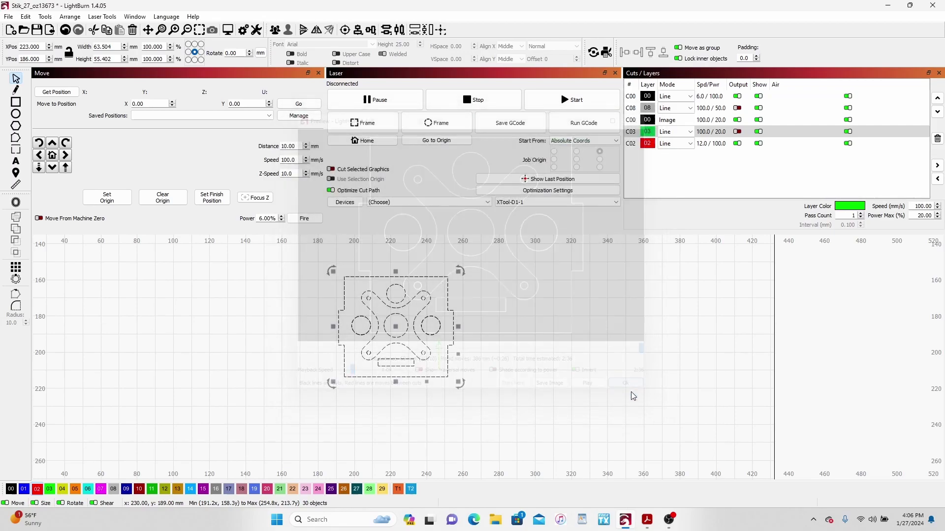
{"action": "left_click", "coordinate": [292, 369]}
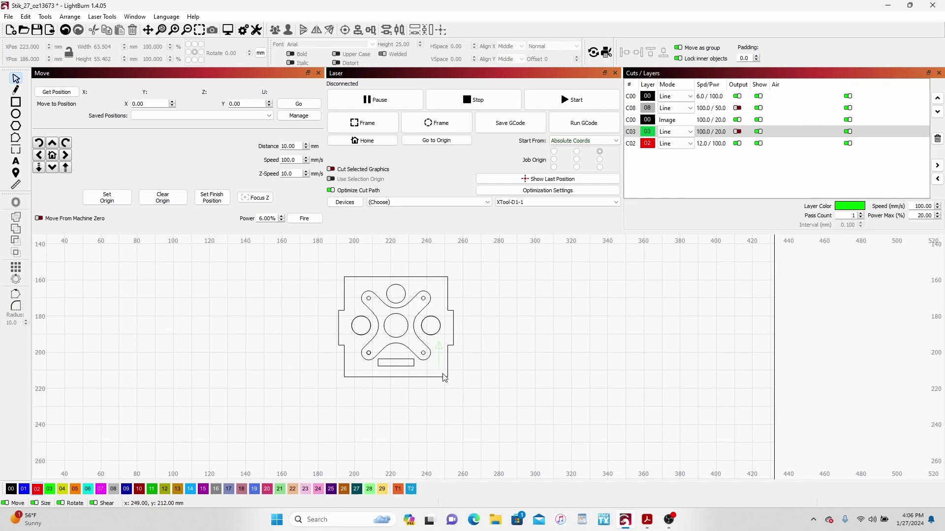
Assign the right and upper segments of the motor mount's cross-shaped outline to green layer 03 and enable that layer's output
{"action": "scroll", "coordinate": [428, 371], "scroll_direction": "up", "scroll_amount": 3}
{"action": "scroll", "coordinate": [428, 335], "scroll_direction": "up", "scroll_amount": 1}
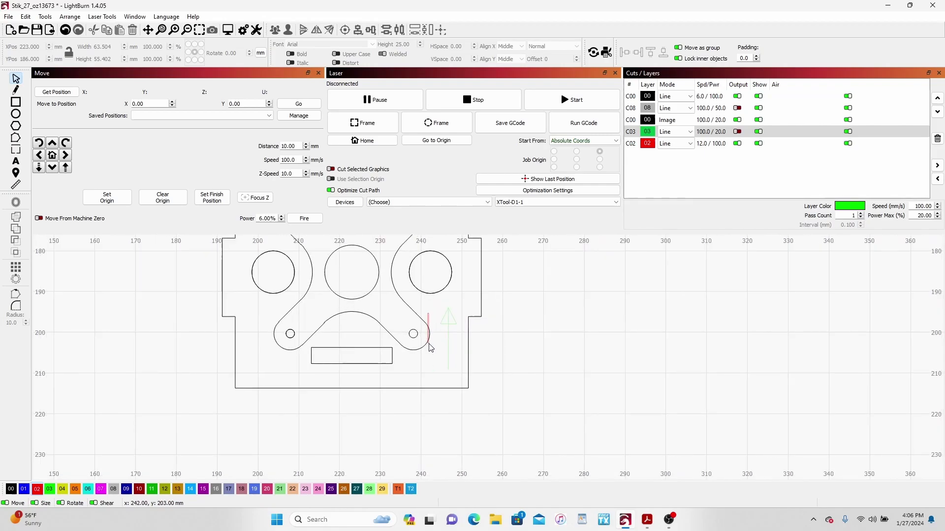
{"action": "left_click_drag", "start_coordinate": [431, 311], "coordinate": [407, 325]}
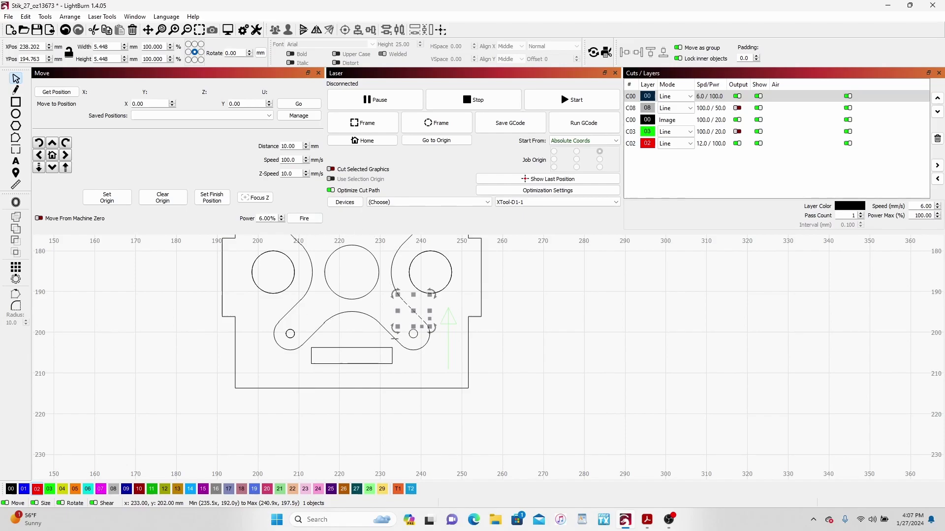
{"action": "left_click_drag", "start_coordinate": [490, 344], "coordinate": [497, 385]}
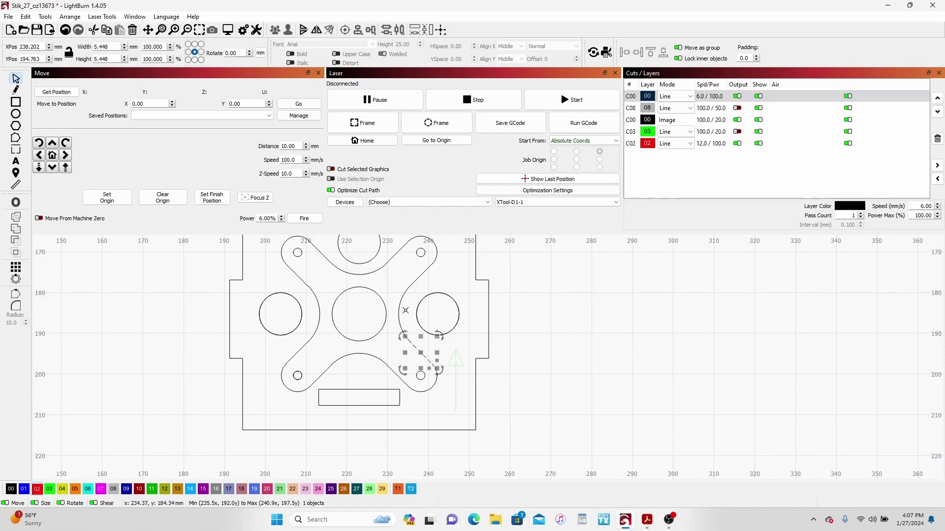
{"action": "left_click", "coordinate": [399, 320], "text": "shift"}
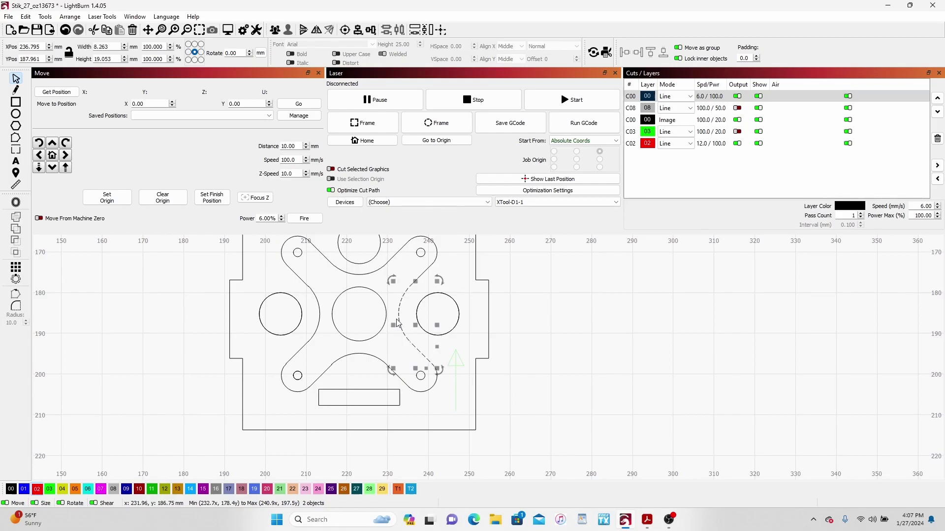
{"action": "left_click", "coordinate": [431, 265], "text": "shift"}
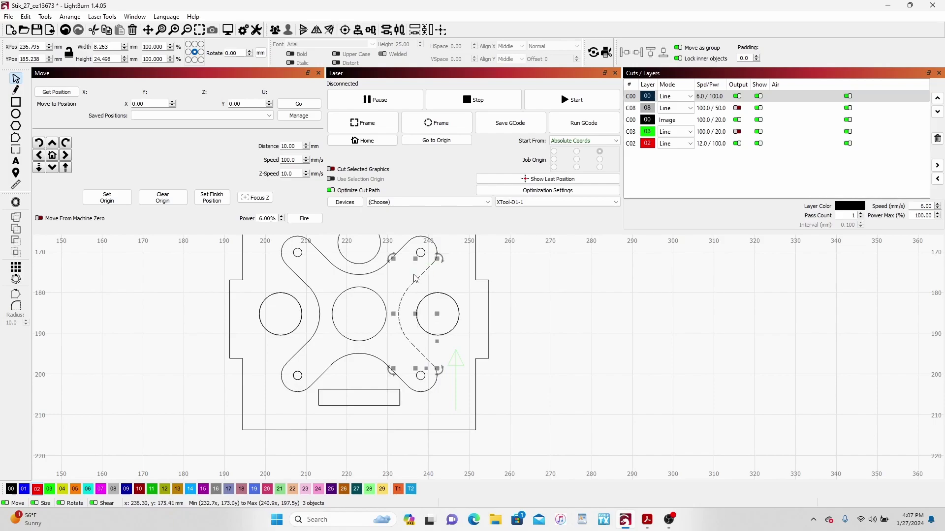
{"action": "left_click_drag", "start_coordinate": [449, 242], "coordinate": [466, 293]}
{"action": "left_click", "coordinate": [455, 301], "text": "shift"}
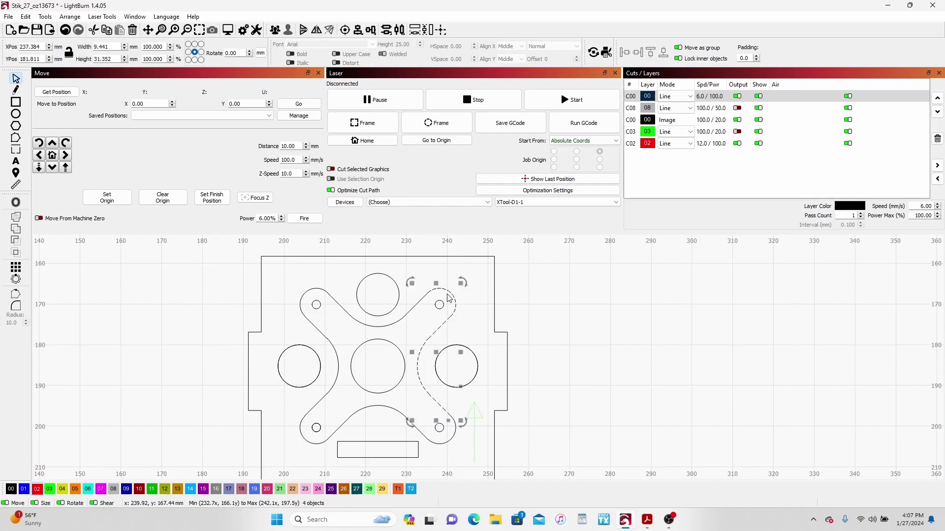
{"action": "left_click", "coordinate": [412, 314], "text": "shift"}
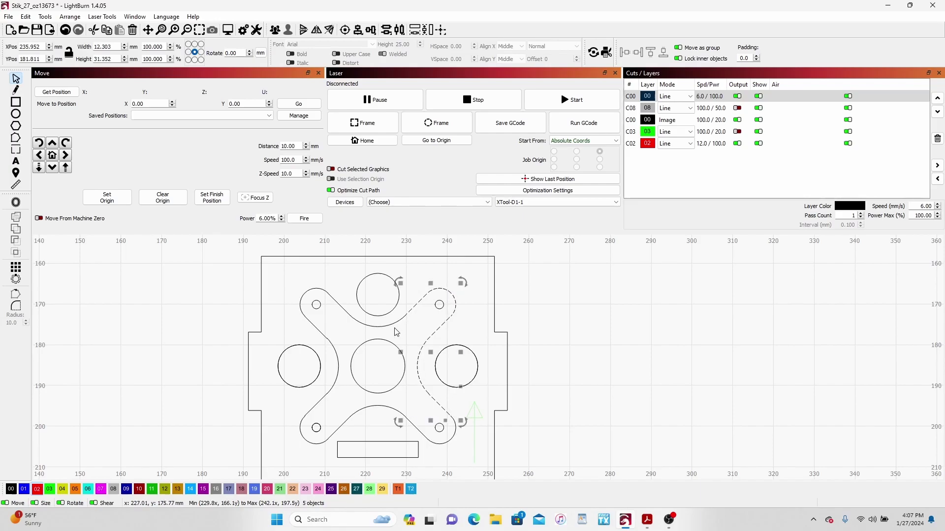
{"action": "left_click_drag", "start_coordinate": [393, 317], "coordinate": [389, 329]}
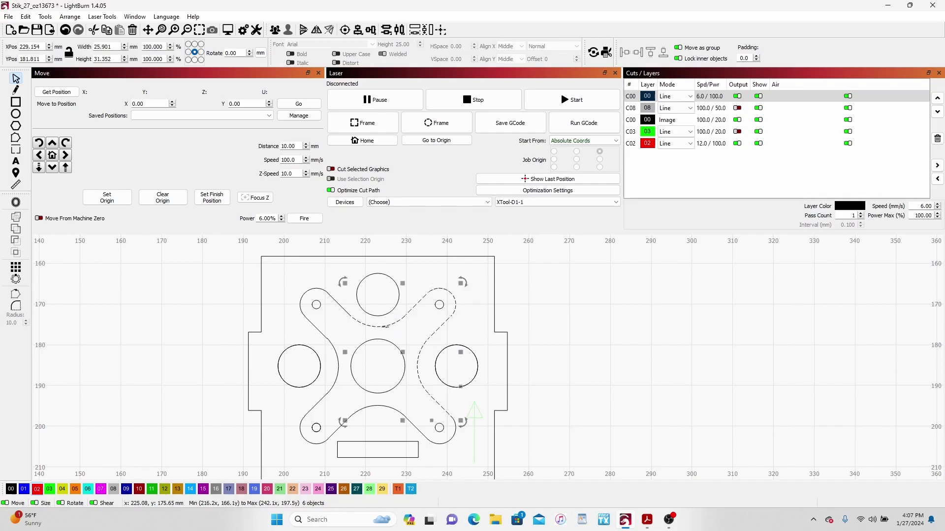
{"action": "left_click", "coordinate": [336, 310], "text": "shift"}
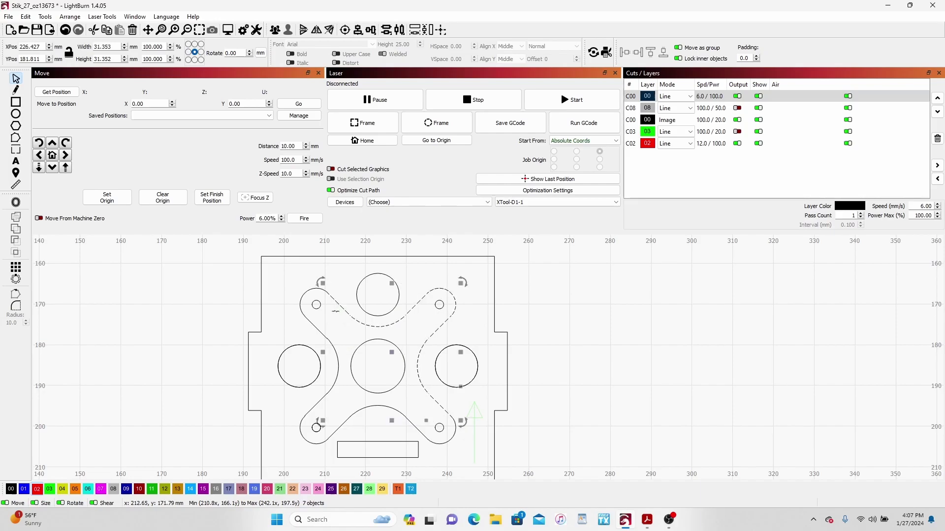
{"action": "left_click", "coordinate": [50, 490]}
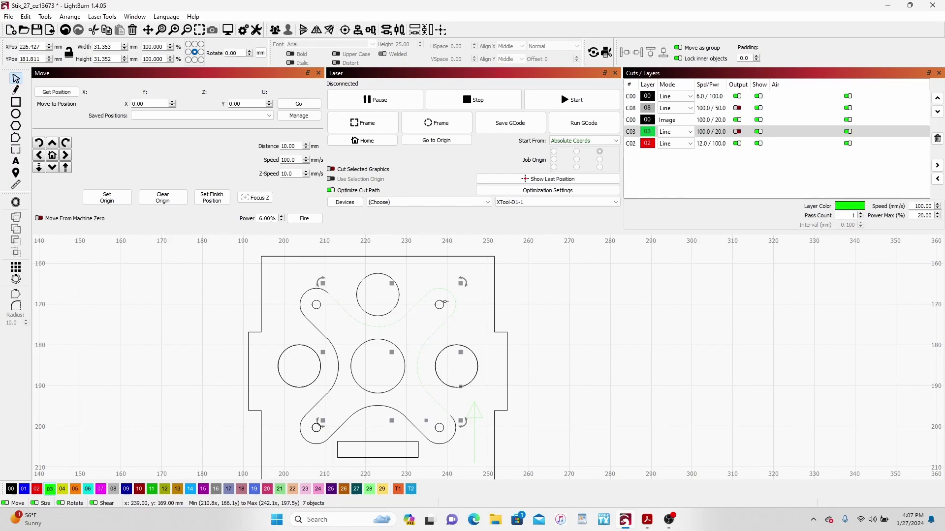
{"action": "left_click", "coordinate": [738, 132]}
{"action": "left_click", "coordinate": [283, 286]}
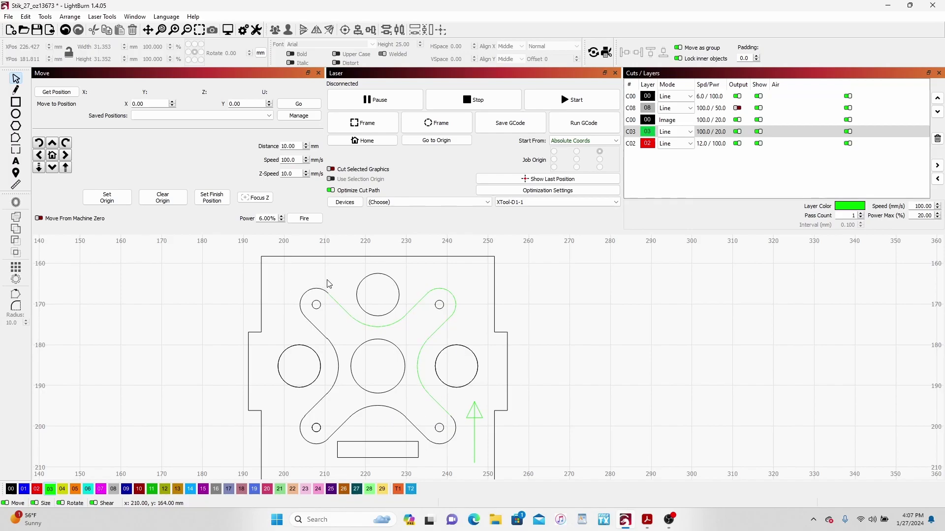
Assign the remaining left, lower and corner segments of the motor mount's cross-shaped outline to green layer 03
{"action": "left_click", "coordinate": [316, 299]}
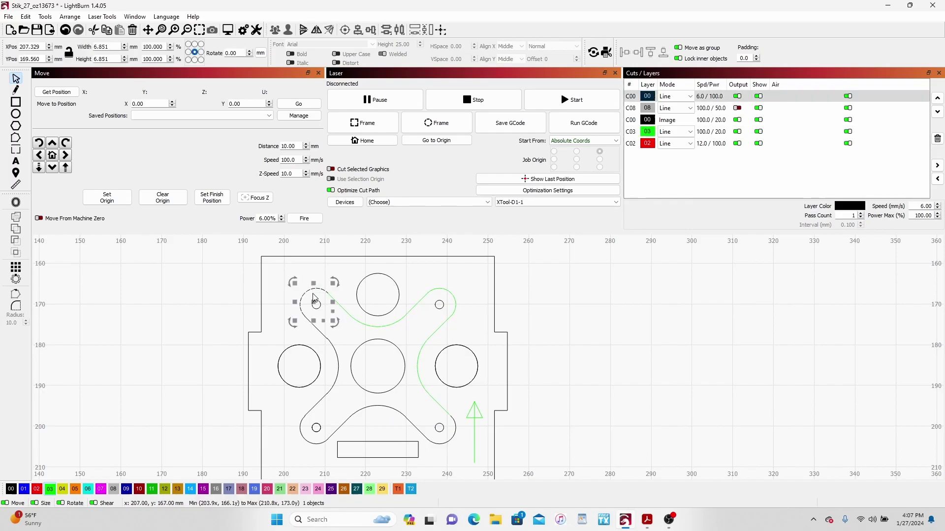
{"action": "left_click", "coordinate": [326, 334], "text": "shift"}
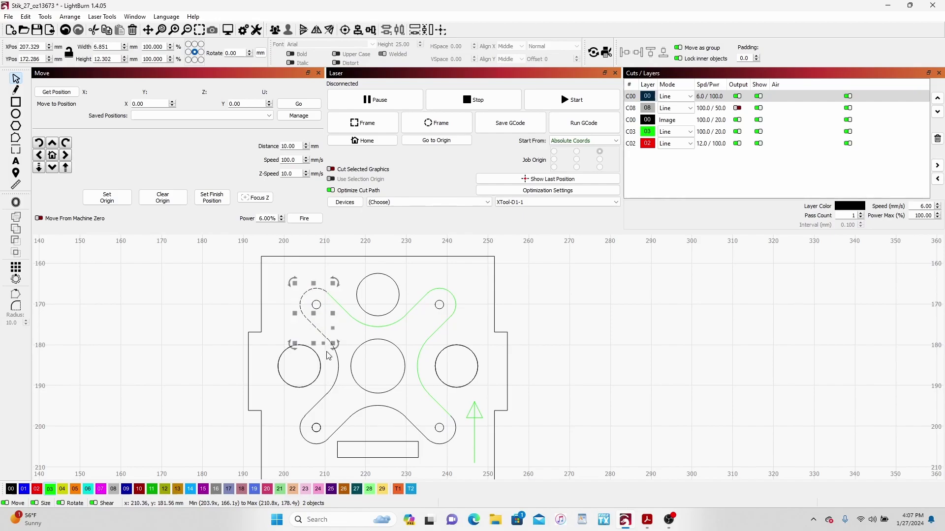
{"action": "left_click", "coordinate": [316, 404], "text": "shift"}
{"action": "left_click", "coordinate": [307, 419], "text": "shift"}
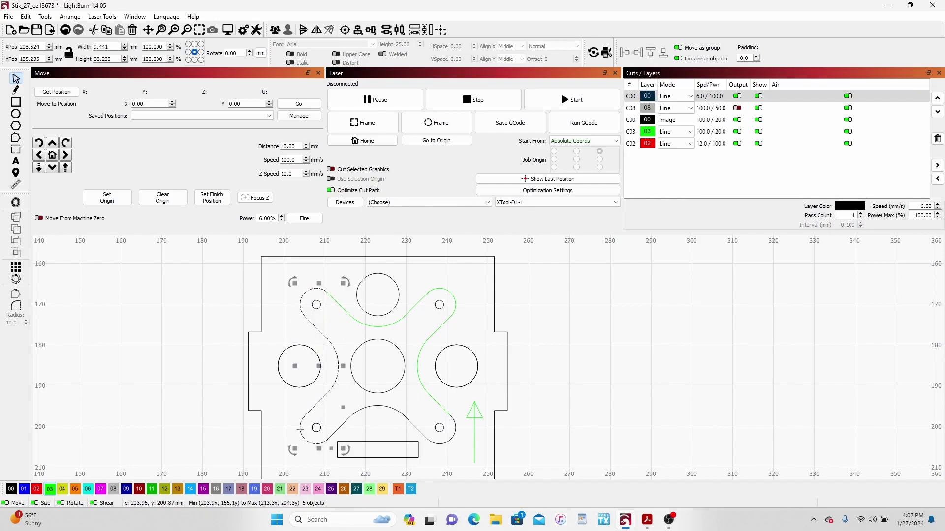
{"action": "left_click", "coordinate": [333, 433], "text": "shift"}
{"action": "left_click", "coordinate": [345, 424], "text": "shift"}
{"action": "left_click", "coordinate": [390, 409], "text": "shift"}
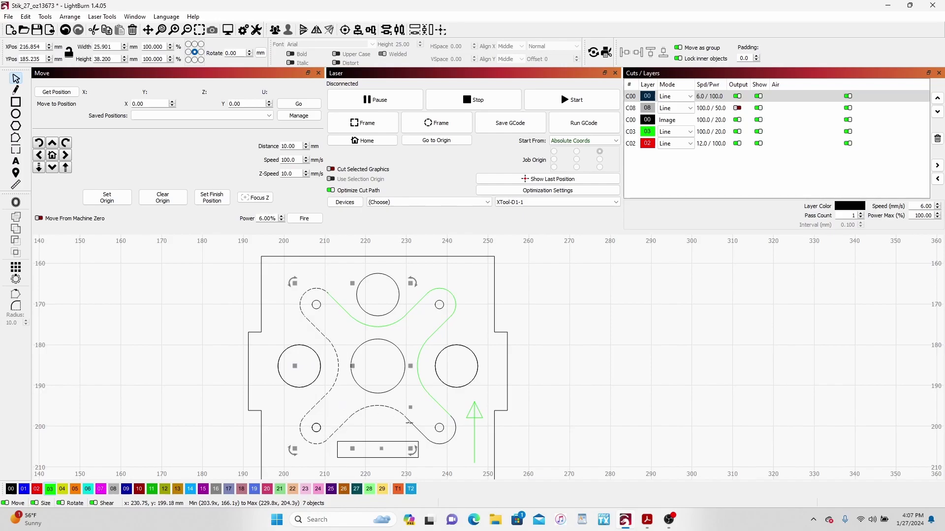
{"action": "left_click", "coordinate": [427, 444], "text": "shift"}
{"action": "left_click", "coordinate": [442, 447], "text": "shift"}
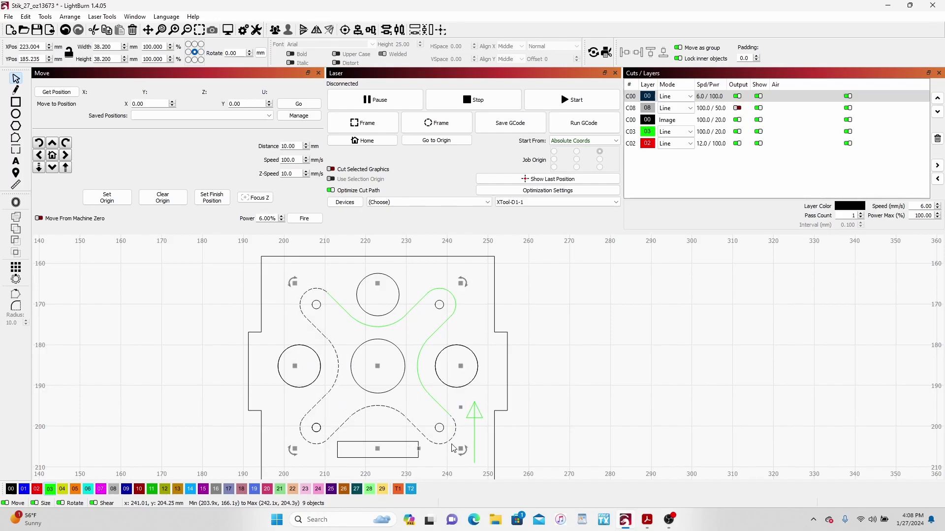
{"action": "left_click", "coordinate": [51, 489]}
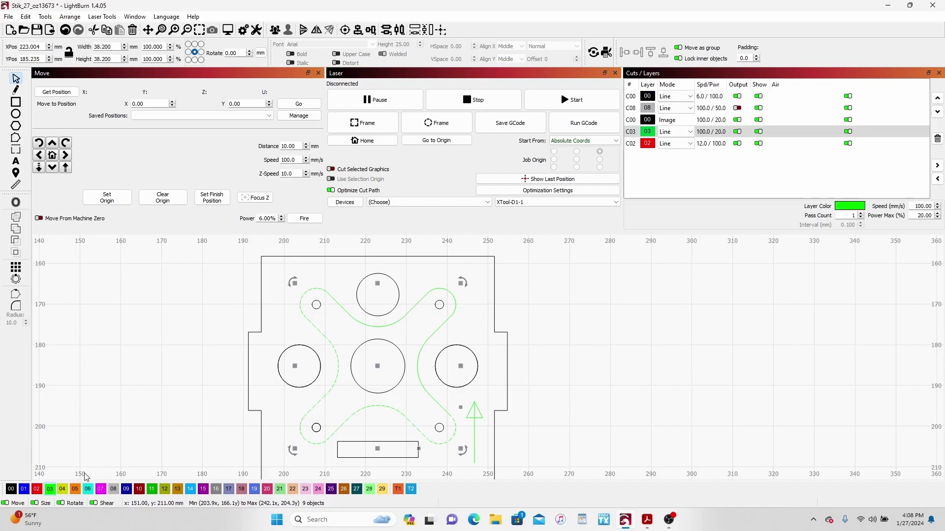
{"action": "scroll", "coordinate": [586, 377], "scroll_direction": "down", "scroll_amount": 1}
{"action": "left_click", "coordinate": [587, 377]}
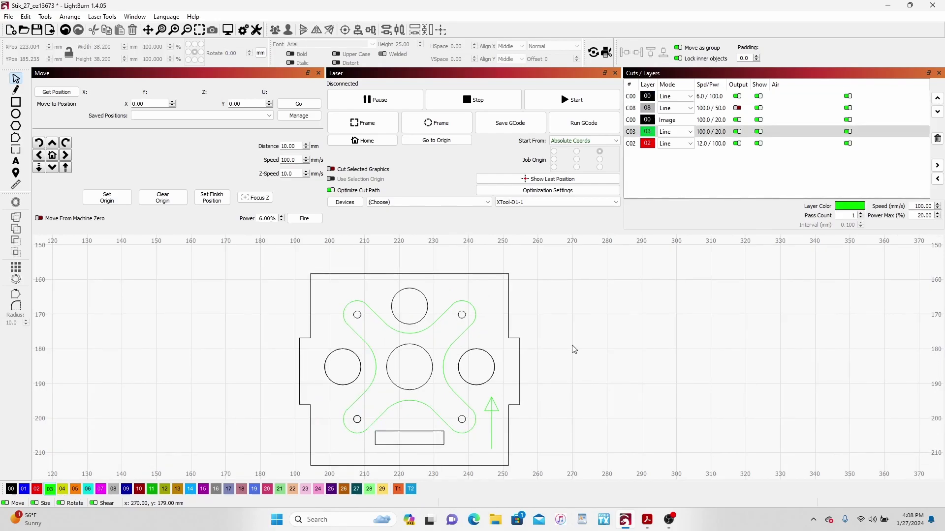
{"action": "left_click", "coordinate": [737, 131]}
{"action": "left_click_drag", "start_coordinate": [298, 259], "coordinate": [555, 486]}
{"action": "right_click", "coordinate": [431, 364]}
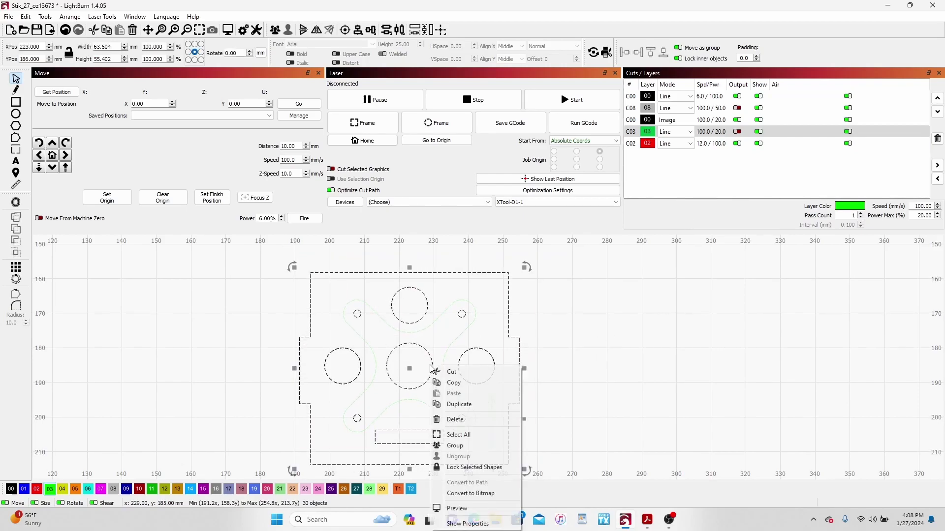
{"action": "left_click", "coordinate": [472, 413]}
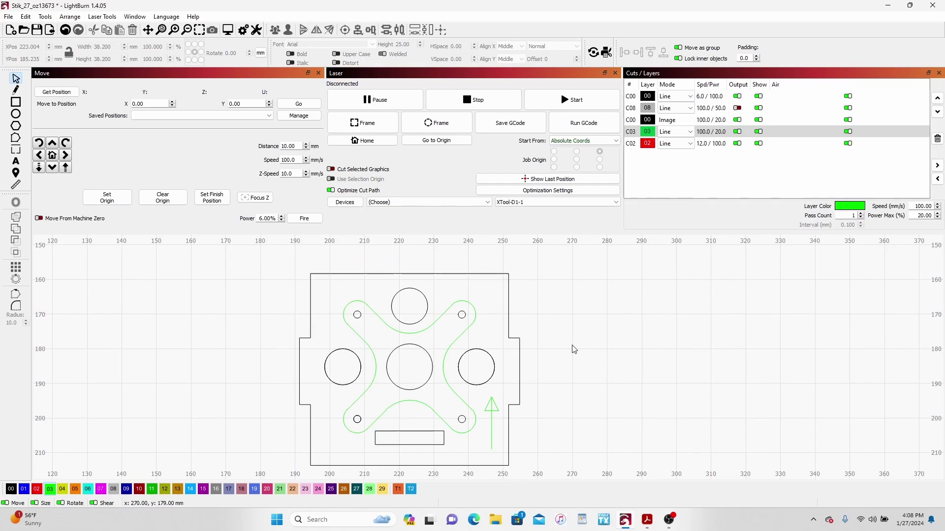
Turn off output for green layer 03 and preview the cut of the whole motor mount
{"action": "left_click", "coordinate": [737, 132]}
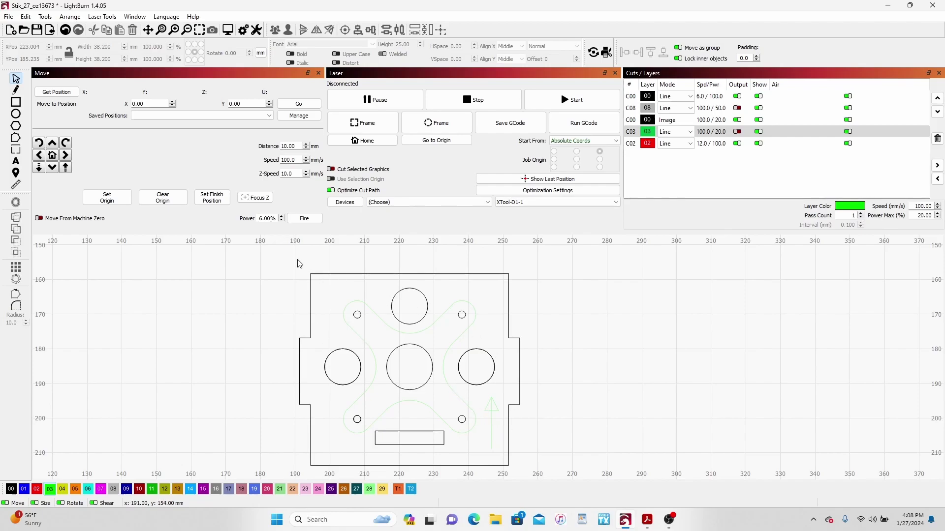
{"action": "left_click_drag", "start_coordinate": [297, 264], "coordinate": [556, 490]}
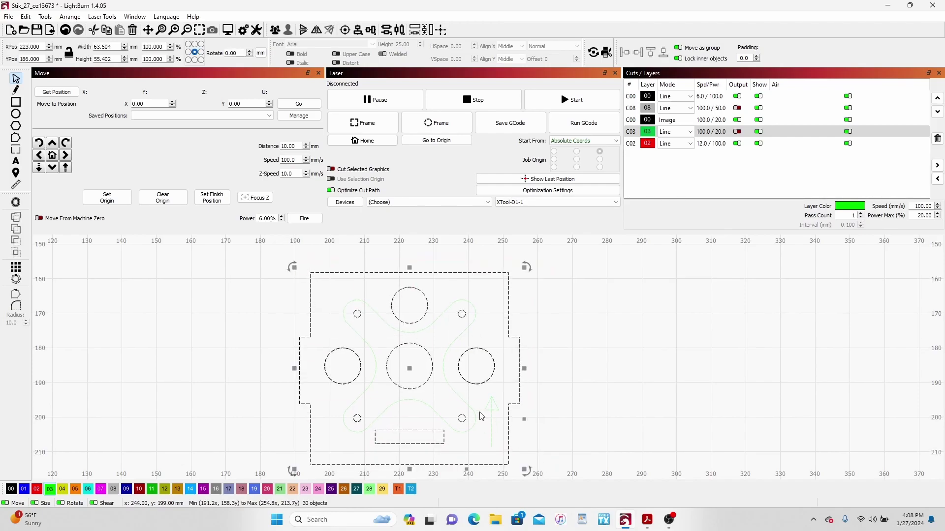
{"action": "right_click", "coordinate": [431, 370]}
{"action": "left_click", "coordinate": [463, 509]}
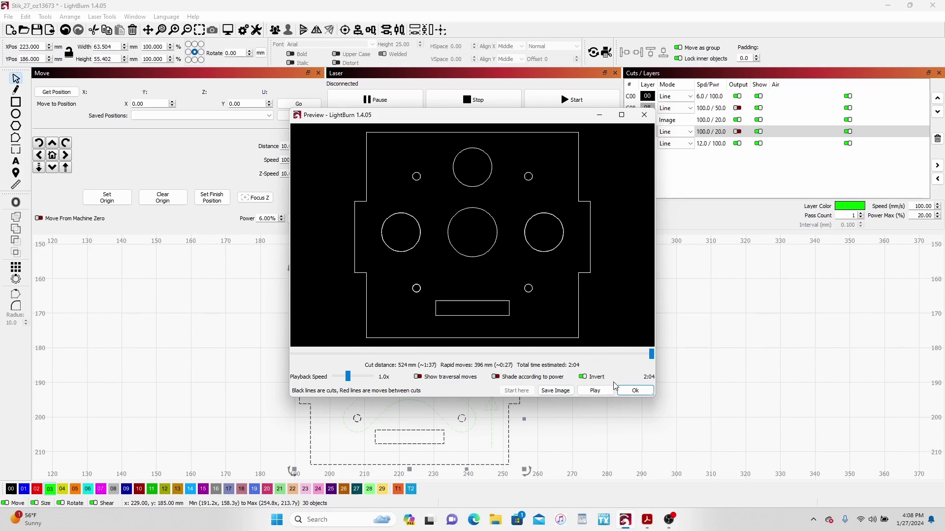
{"action": "left_click", "coordinate": [635, 390]}
Group all parts of the motor mount and ungroup them again
{"action": "scroll", "coordinate": [594, 389], "scroll_direction": "down", "scroll_amount": 1}
{"action": "left_click_drag", "start_coordinate": [592, 387], "coordinate": [535, 368]}
{"action": "left_click", "coordinate": [192, 274]}
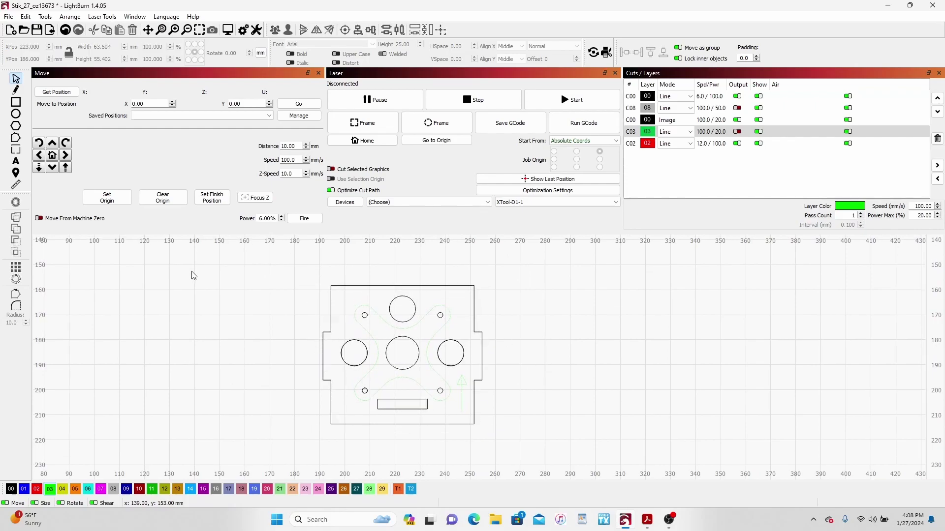
{"action": "left_click_drag", "start_coordinate": [264, 264], "coordinate": [522, 440]}
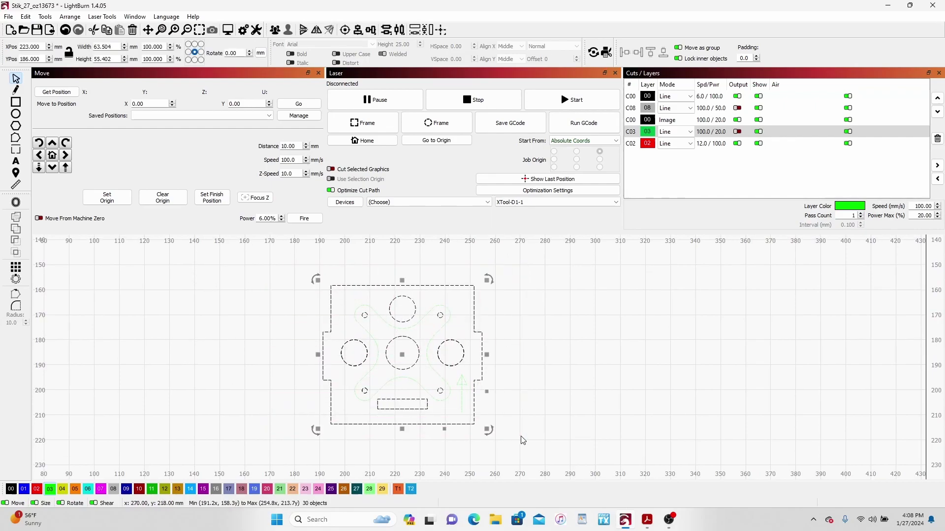
{"action": "left_click", "coordinate": [275, 31]}
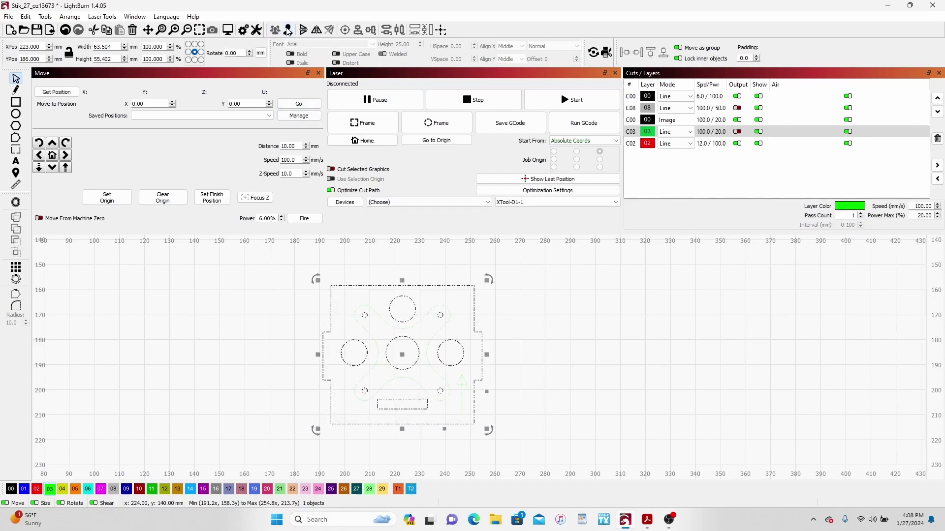
{"action": "left_click", "coordinate": [570, 371]}
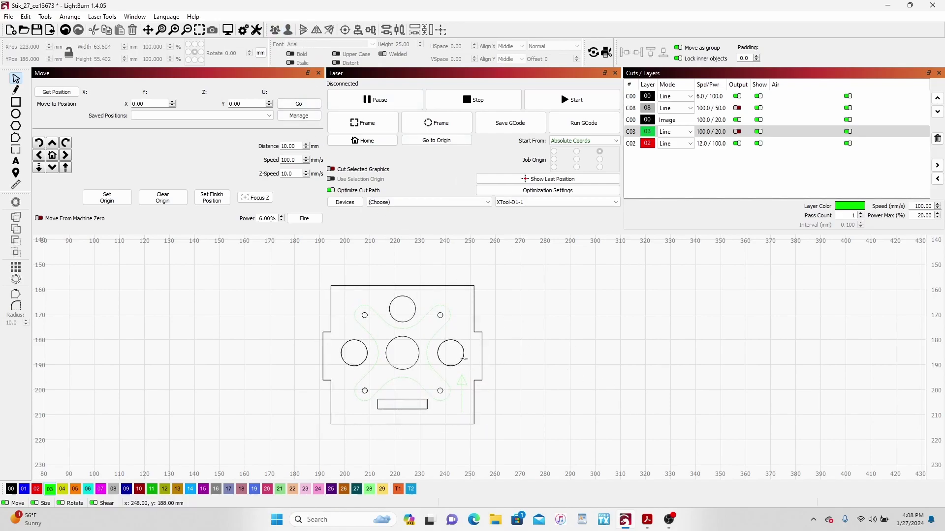
Select the ungrouped motor mount's right, upper and central circles one at a time to check that they are separate objects
{"action": "left_click", "coordinate": [463, 359]}
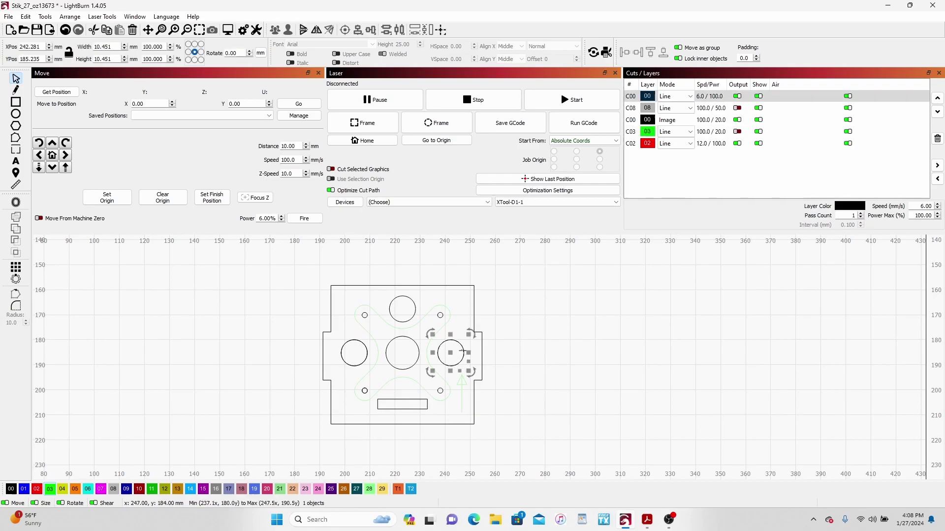
{"action": "left_click", "coordinate": [416, 309]}
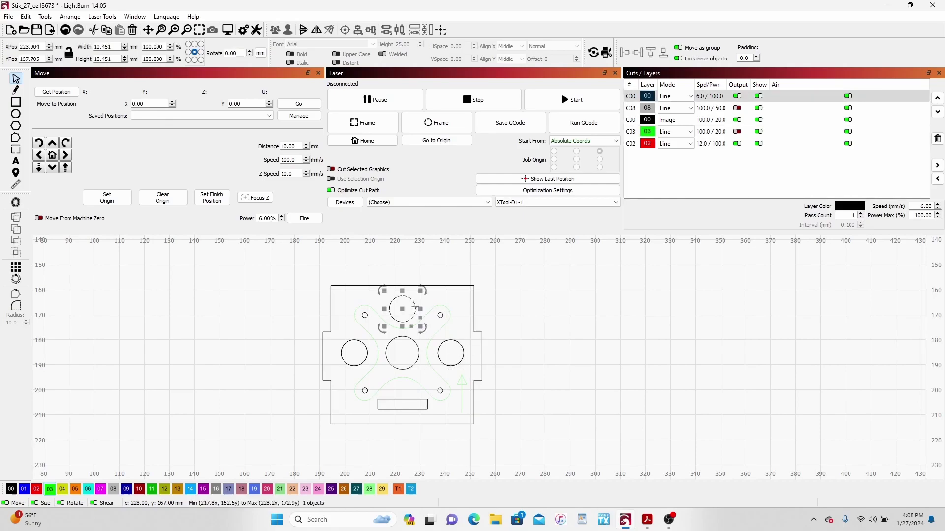
{"action": "left_click", "coordinate": [394, 366]}
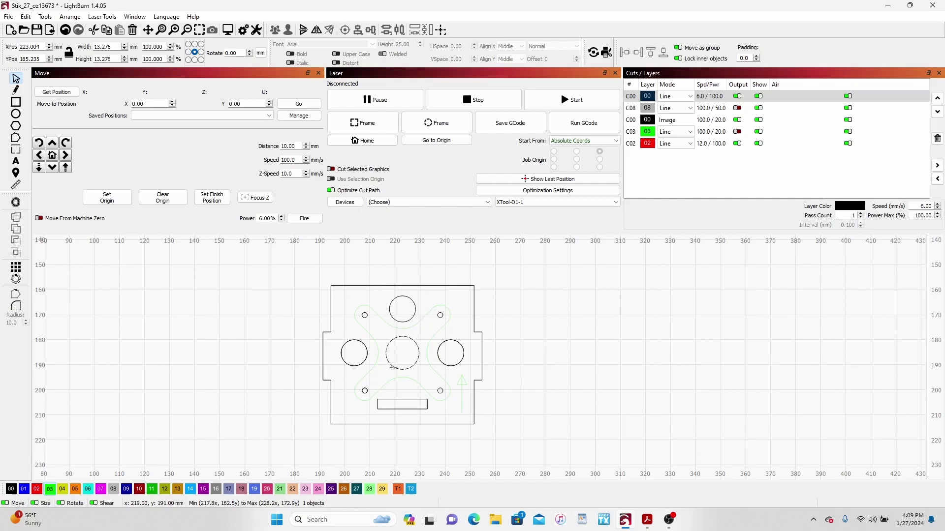
{"action": "left_click", "coordinate": [495, 385]}
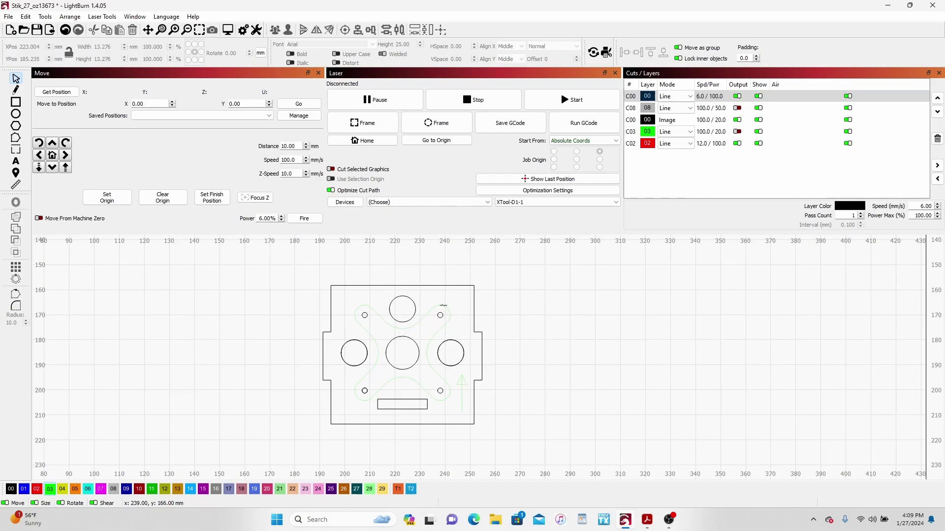
Group all parts of the motor mount and move the group about 5 mm up and 2 mm left
{"action": "left_click_drag", "start_coordinate": [297, 257], "coordinate": [525, 443]}
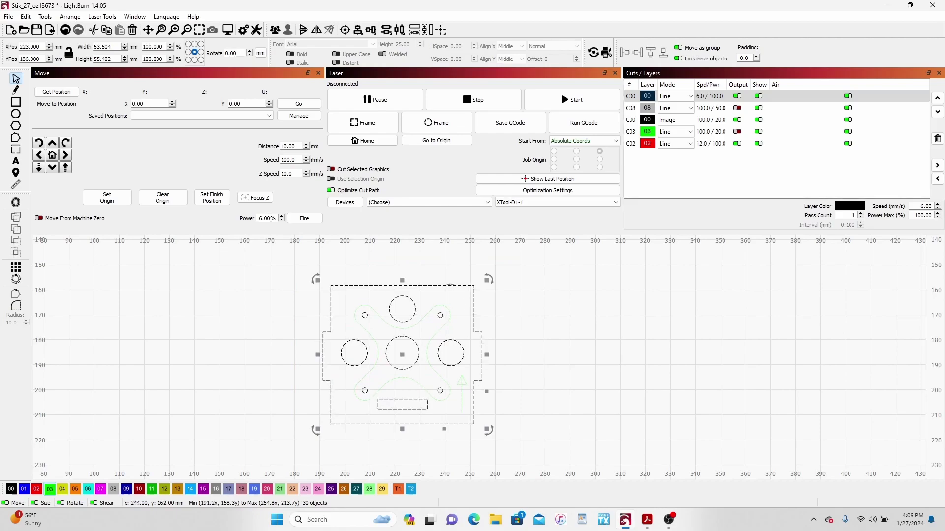
{"action": "left_click", "coordinate": [274, 30]}
{"action": "left_click", "coordinate": [560, 351]}
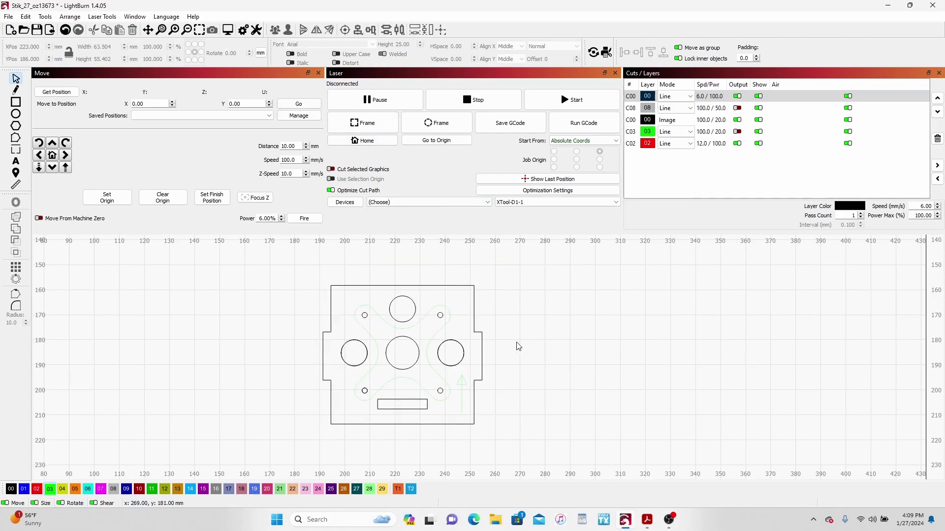
{"action": "left_click", "coordinate": [475, 330]}
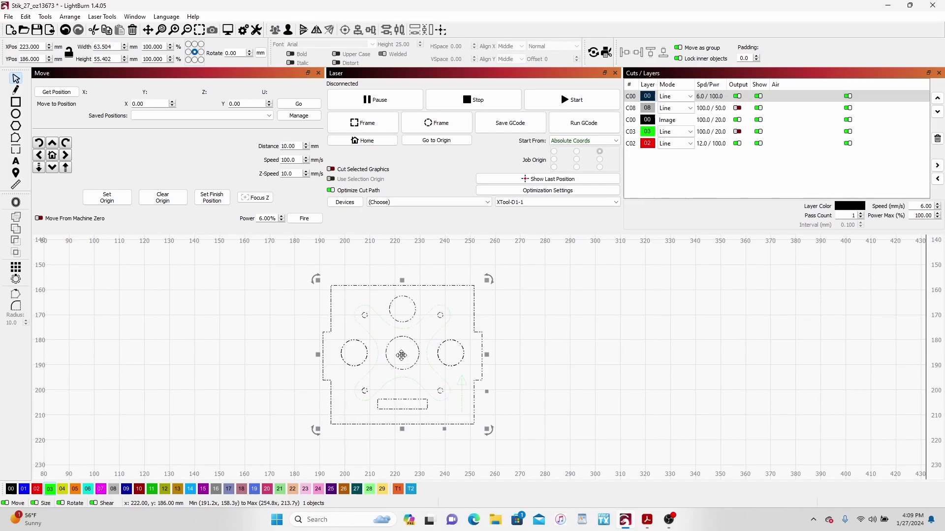
{"action": "mouse_move", "coordinate": [405, 358]}
{"action": "left_mouse_down"}
{"action": "mouse_move", "coordinate": [545, 354]}
{"action": "mouse_move", "coordinate": [398, 346]}
{"action": "left_mouse_up"}
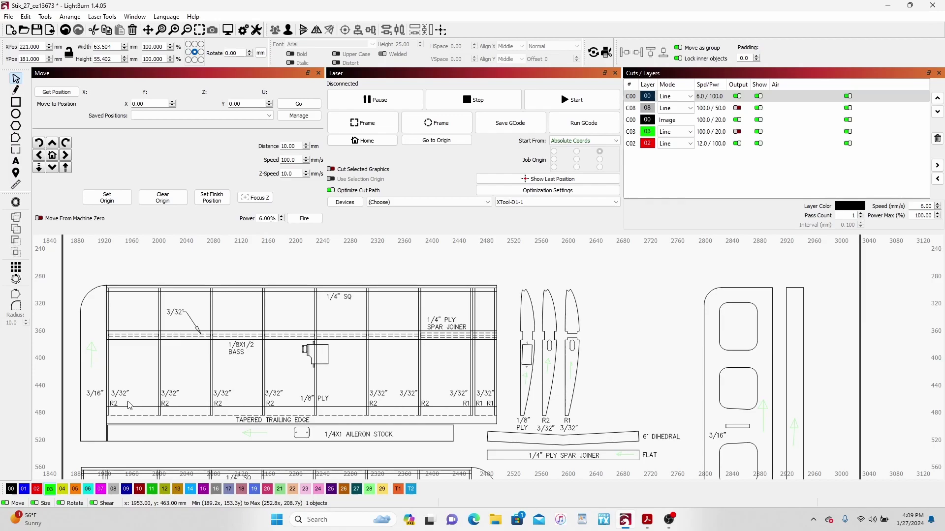
Turn output back on for green layer 03, which holds the grain-direction arrows on the wing sheet
{"action": "scroll", "coordinate": [227, 443], "scroll_direction": "down", "scroll_amount": 4}
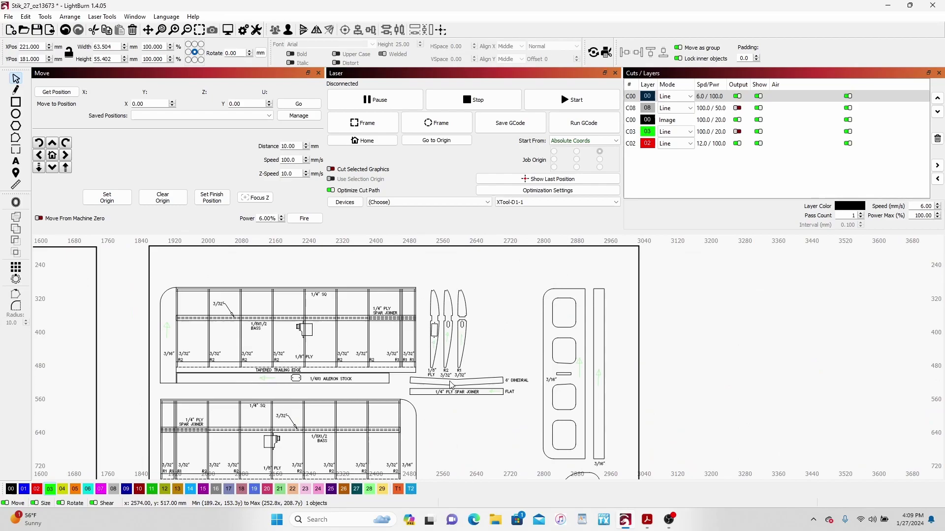
{"action": "scroll", "coordinate": [405, 402], "scroll_direction": "up", "scroll_amount": 2}
{"action": "scroll", "coordinate": [408, 403], "scroll_direction": "down", "scroll_amount": 2}
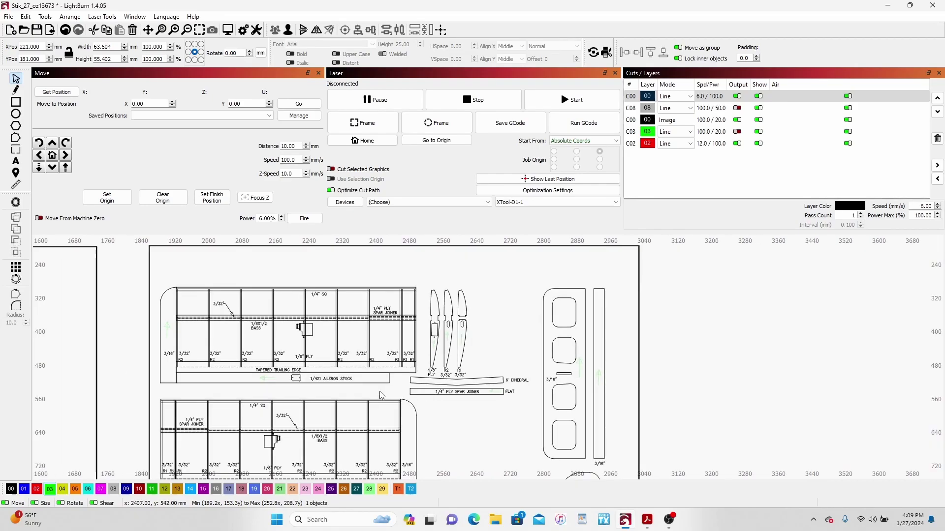
{"action": "left_click_drag", "start_coordinate": [379, 391], "coordinate": [422, 381]}
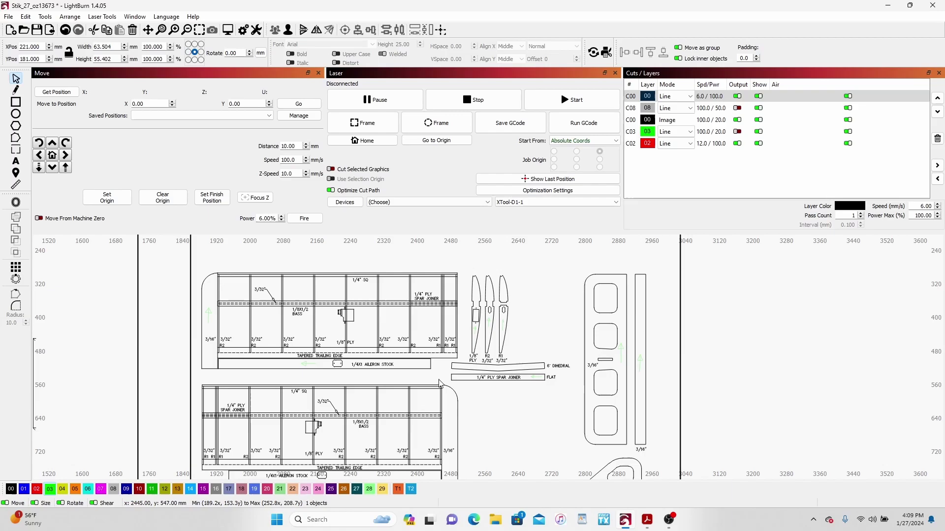
{"action": "scroll", "coordinate": [487, 361], "scroll_direction": "up", "scroll_amount": 1}
{"action": "scroll", "coordinate": [488, 361], "scroll_direction": "up", "scroll_amount": 3}
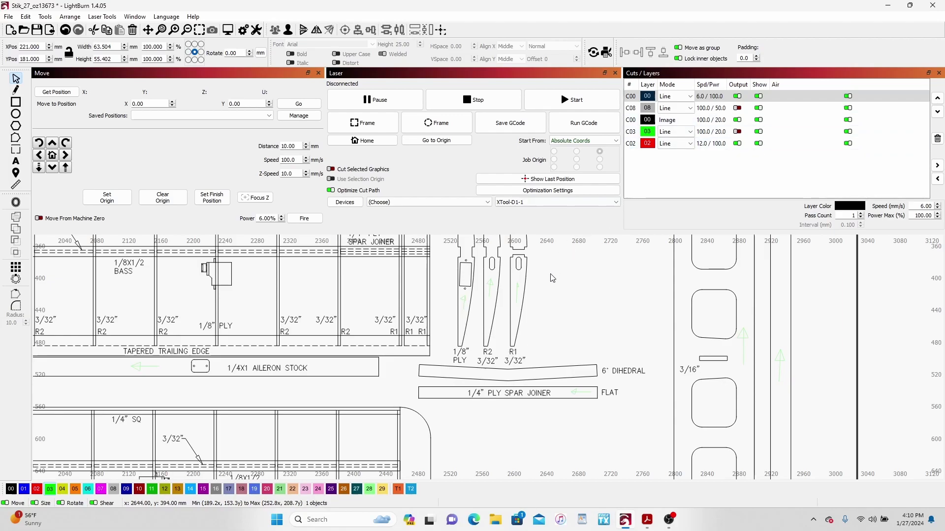
{"action": "left_click", "coordinate": [737, 132]}
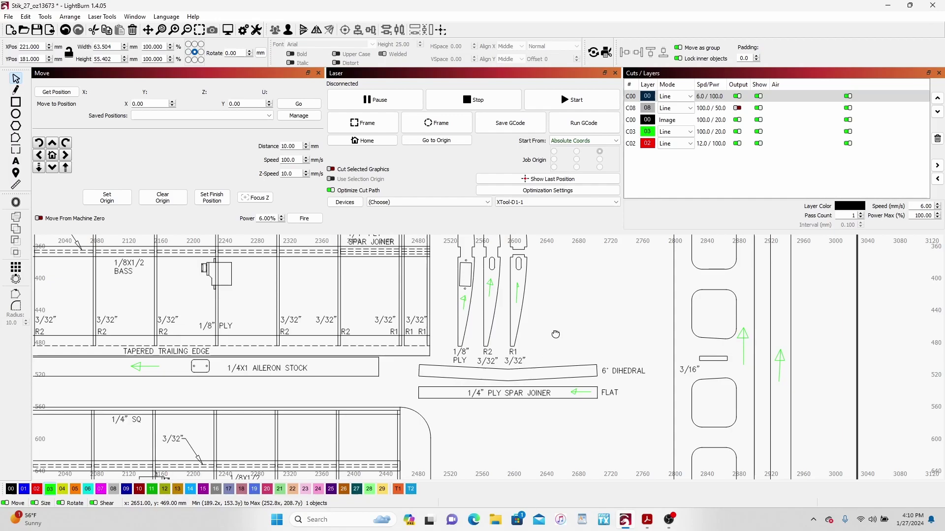
Select the complete R1 wing rib with its grain arrow and 3/32" label and duplicate it
{"action": "scroll", "coordinate": [519, 267], "scroll_direction": "up", "scroll_amount": 1}
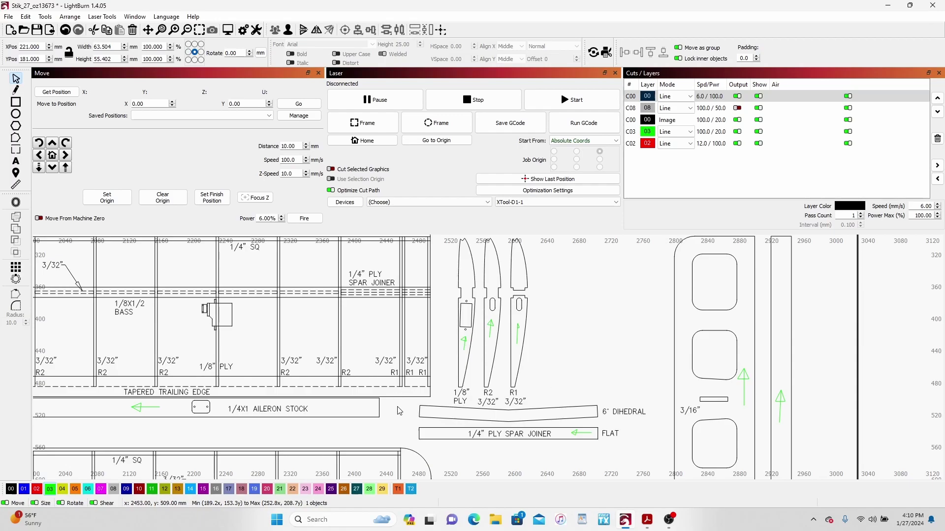
{"action": "scroll", "coordinate": [399, 411], "scroll_direction": "down", "scroll_amount": 1}
{"action": "scroll", "coordinate": [543, 364], "scroll_direction": "down", "scroll_amount": 1}
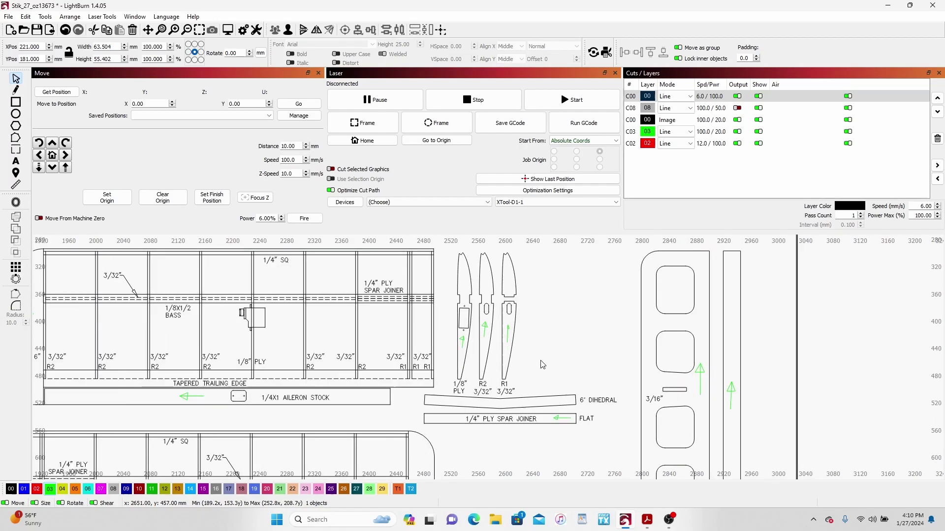
{"action": "left_click_drag", "start_coordinate": [494, 249], "coordinate": [523, 401]}
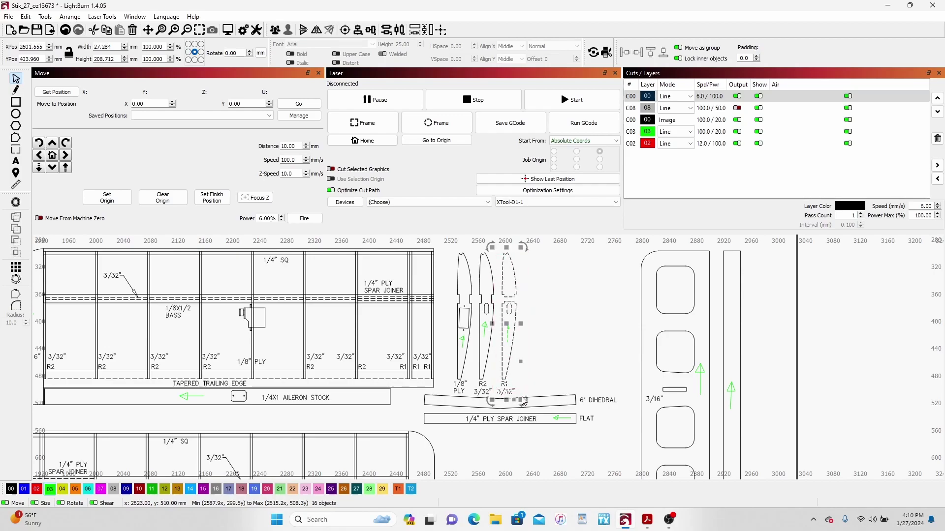
{"action": "right_click", "coordinate": [508, 328]}
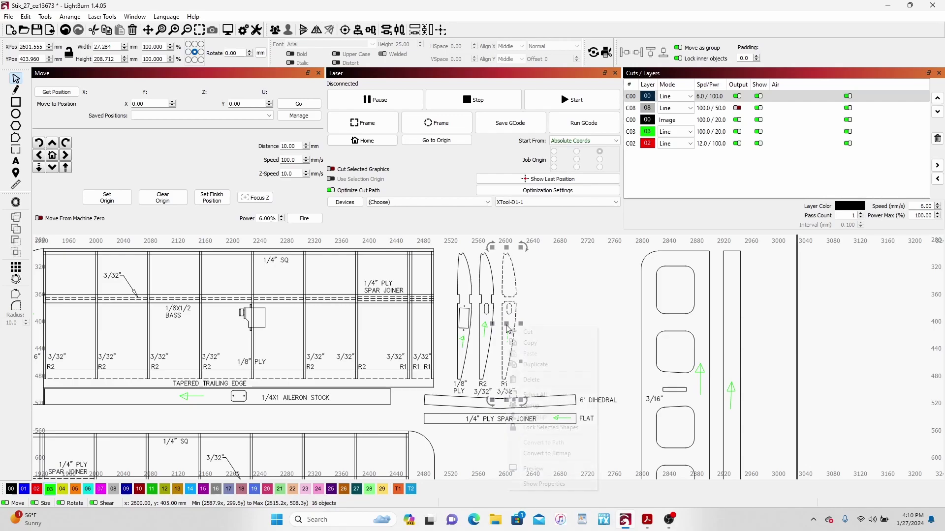
{"action": "left_click", "coordinate": [535, 364]}
{"action": "scroll", "coordinate": [545, 358], "scroll_direction": "down", "scroll_amount": 2}
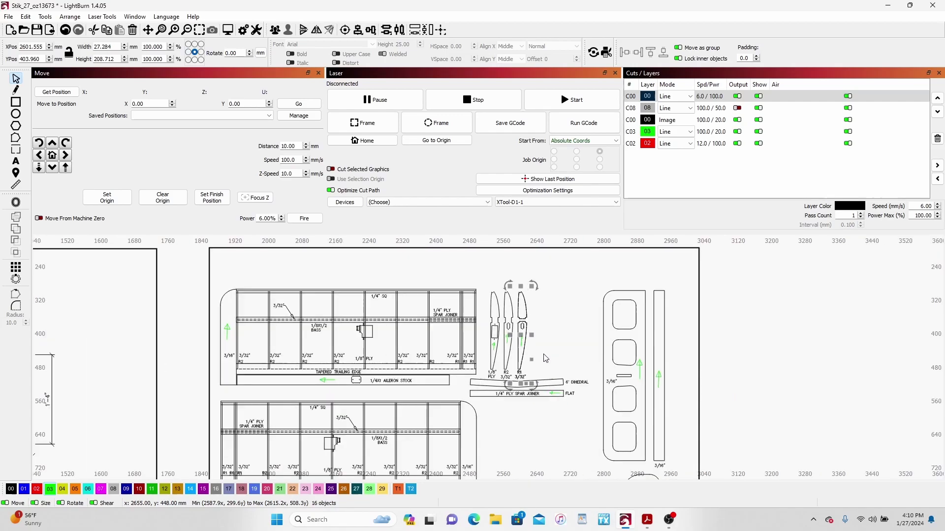
{"action": "scroll", "coordinate": [545, 358], "scroll_direction": "down", "scroll_amount": 2}
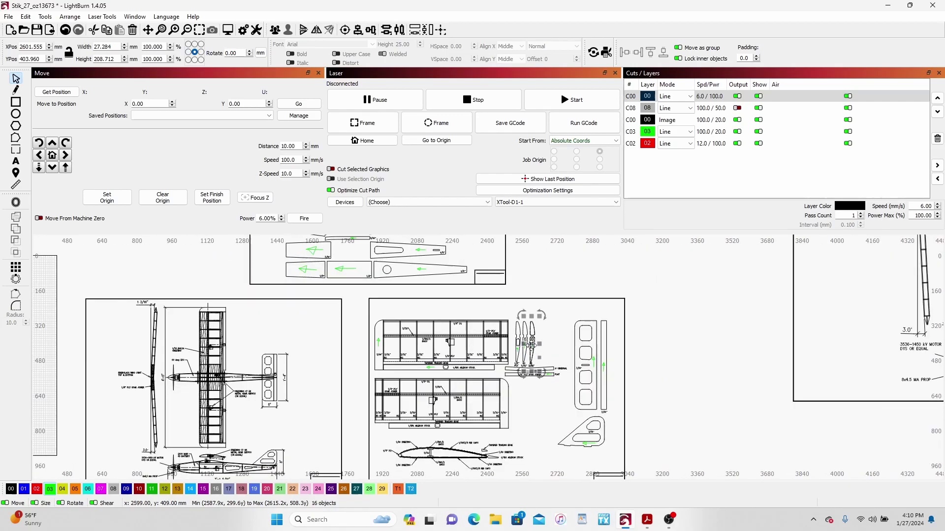
Place the duplicated R1 rib on the laser bed and assign its "R1 3/32"" label to green layer 03
{"action": "left_click_drag", "start_coordinate": [536, 348], "coordinate": [141, 337]}
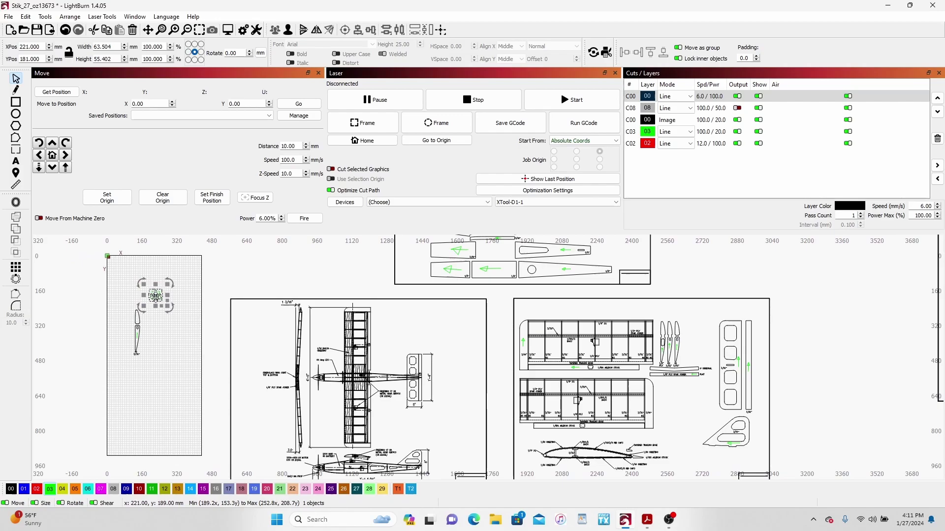
{"action": "left_click", "coordinate": [137, 353]}
{"action": "scroll", "coordinate": [114, 369], "scroll_direction": "up", "scroll_amount": 5}
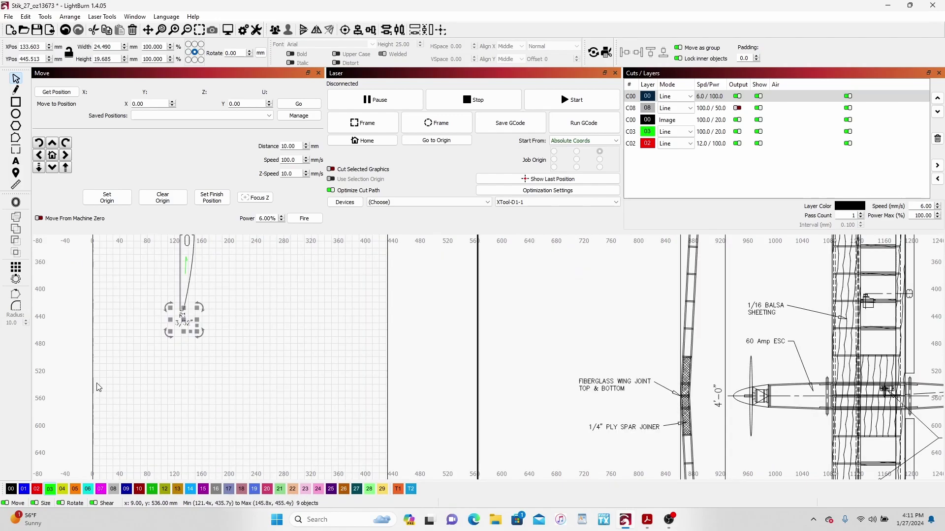
{"action": "left_click", "coordinate": [51, 489]}
{"action": "left_click", "coordinate": [236, 379]}
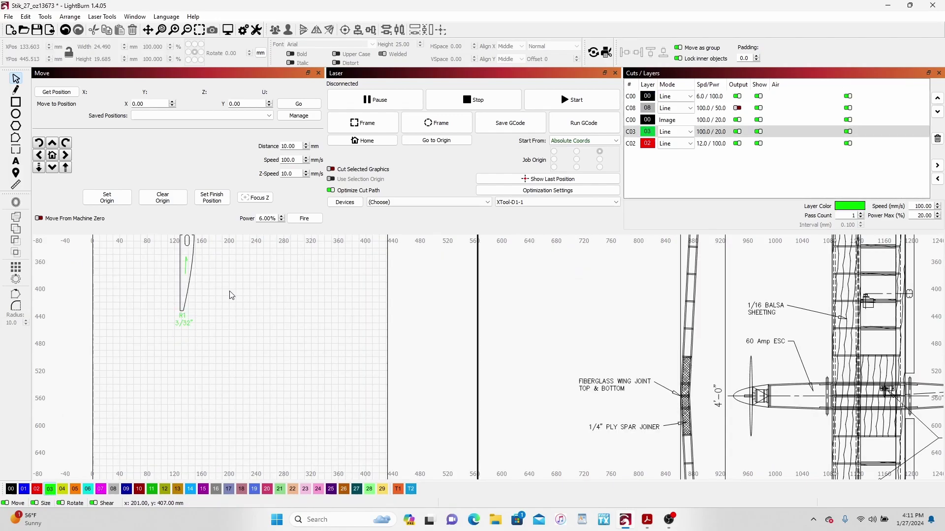
Try to move the "R1 3/32"" label from below the rib onto its upper section, and undo the move
{"action": "scroll", "coordinate": [222, 269], "scroll_direction": "down", "scroll_amount": 2}
{"action": "left_click_drag", "start_coordinate": [273, 347], "coordinate": [321, 374]}
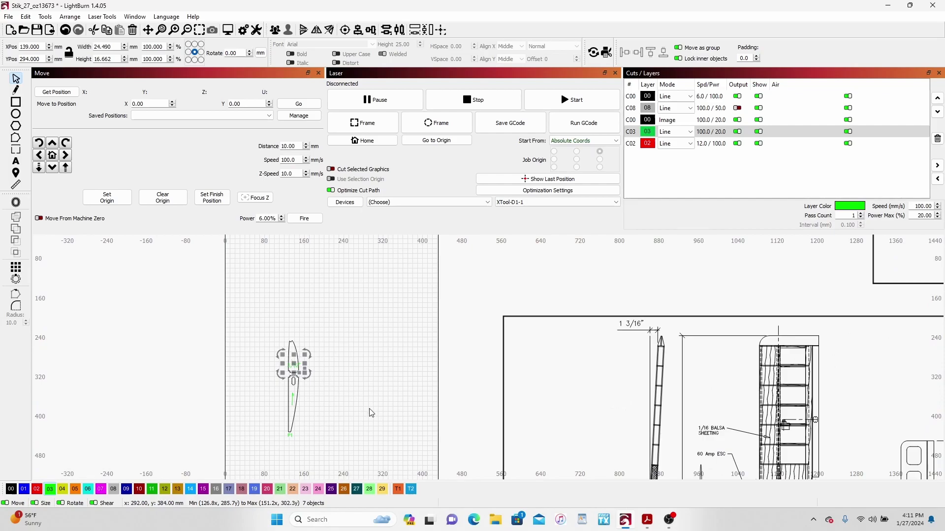
{"action": "key", "text": "ctrl+z"}
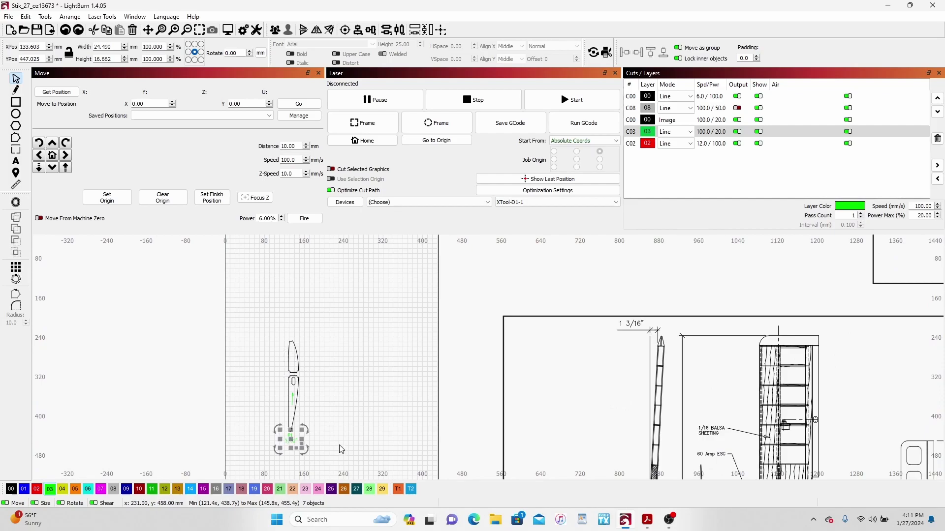
{"action": "left_click", "coordinate": [325, 453]}
Select the complete "R1 3/32"" label and move it into the rib's upper section, centred at about X 137, Y 293 mm
{"action": "scroll", "coordinate": [325, 452], "scroll_direction": "up", "scroll_amount": 6}
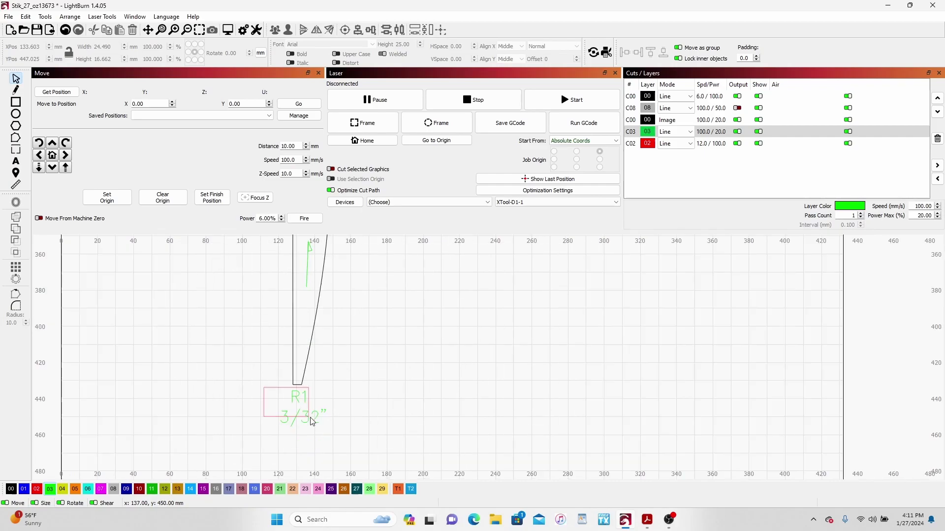
{"action": "left_click_drag", "start_coordinate": [336, 434], "coordinate": [336, 434]}
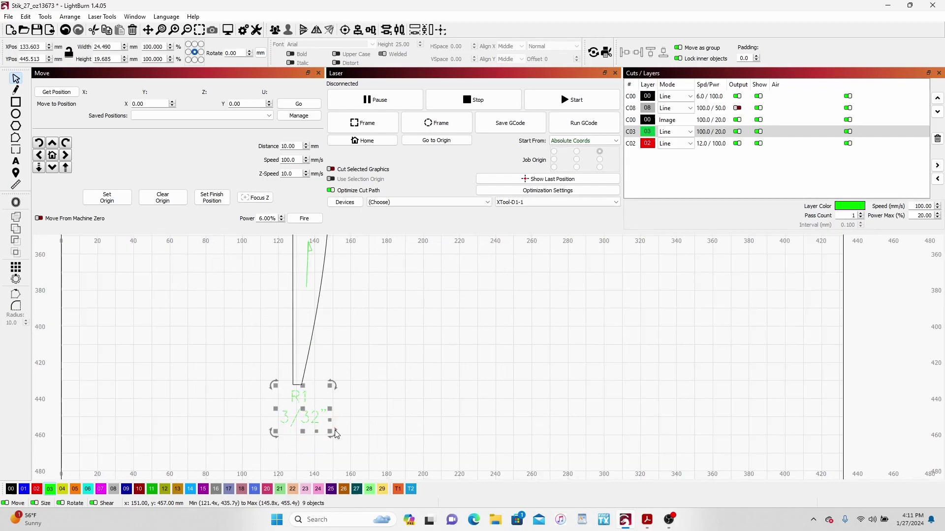
{"action": "scroll", "coordinate": [336, 434], "scroll_direction": "down", "scroll_amount": 5}
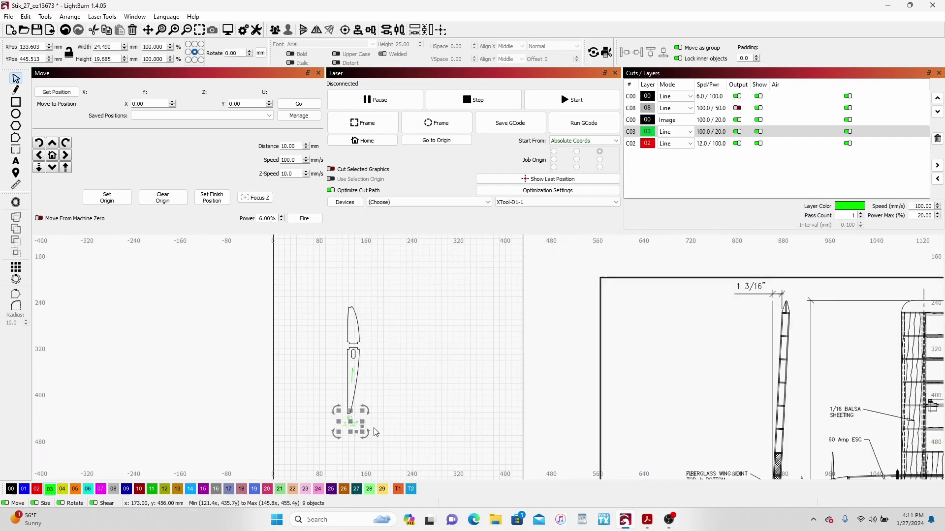
{"action": "left_click_drag", "start_coordinate": [351, 424], "coordinate": [354, 338]}
Shrink the "R1 3/32"" label proportionally to about 18 × 14.4 mm to fit inside the rib's upper section
{"action": "scroll", "coordinate": [354, 338], "scroll_direction": "up", "scroll_amount": 5}
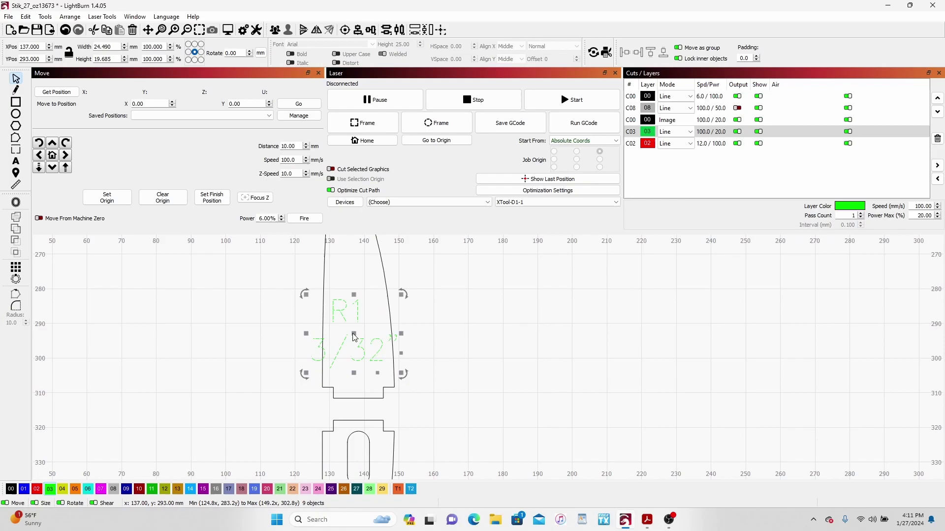
{"action": "left_click_drag", "start_coordinate": [305, 375], "coordinate": [328, 361]}
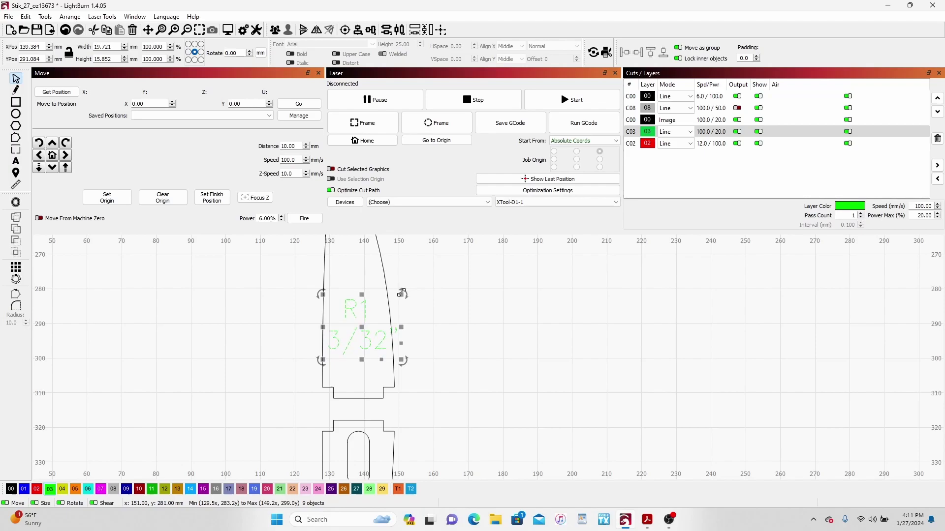
{"action": "left_click_drag", "start_coordinate": [402, 294], "coordinate": [390, 298]}
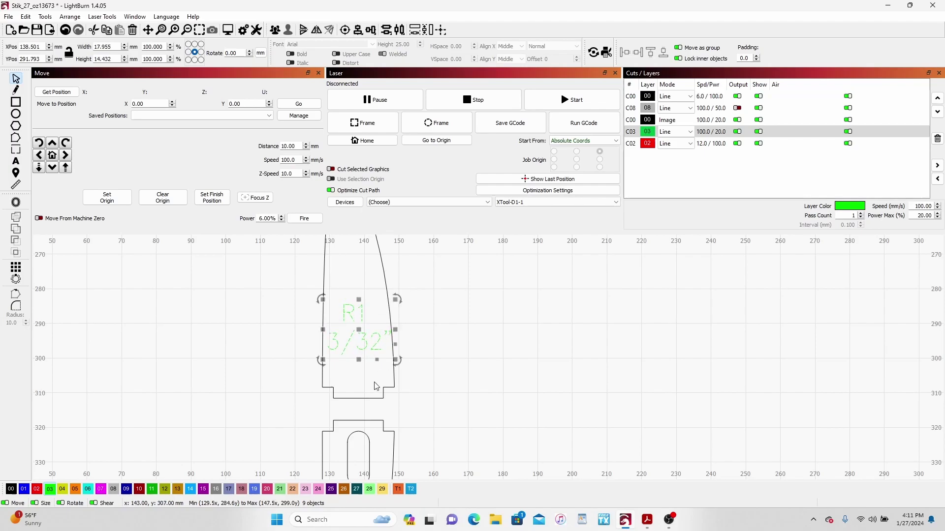
{"action": "left_click", "coordinate": [352, 383]}
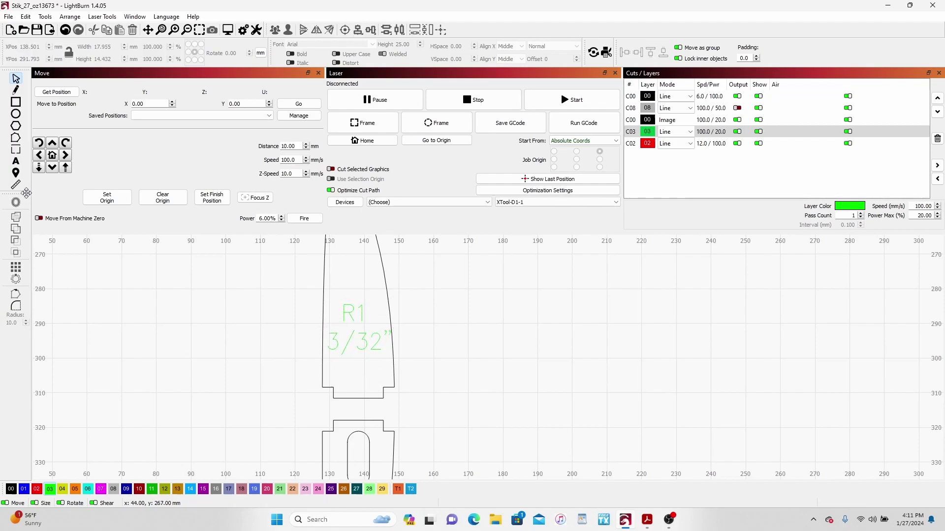
Add the text "x6" below the 3/32" label on green layer 03 and scale it to about 10.5 × 7.7 mm
{"action": "left_click", "coordinate": [16, 163]}
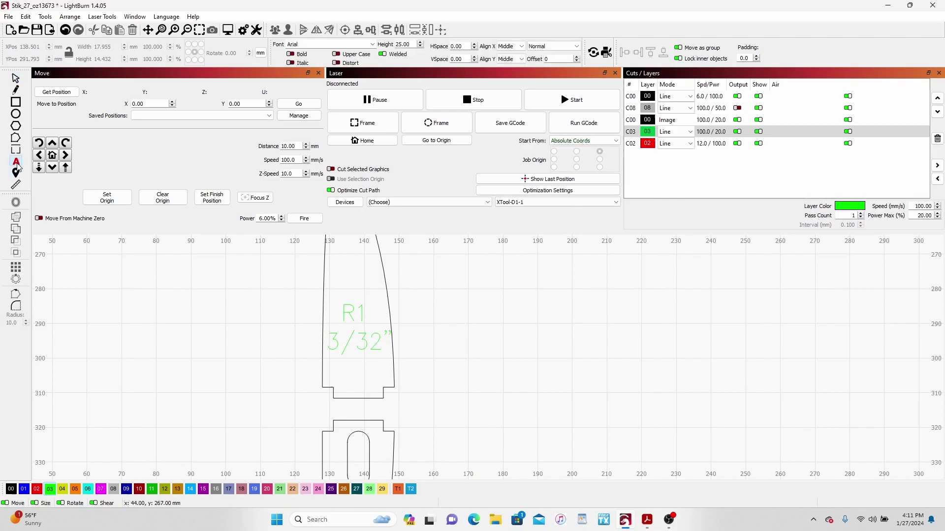
{"action": "left_click", "coordinate": [340, 374]}
{"action": "type", "text": "X"}
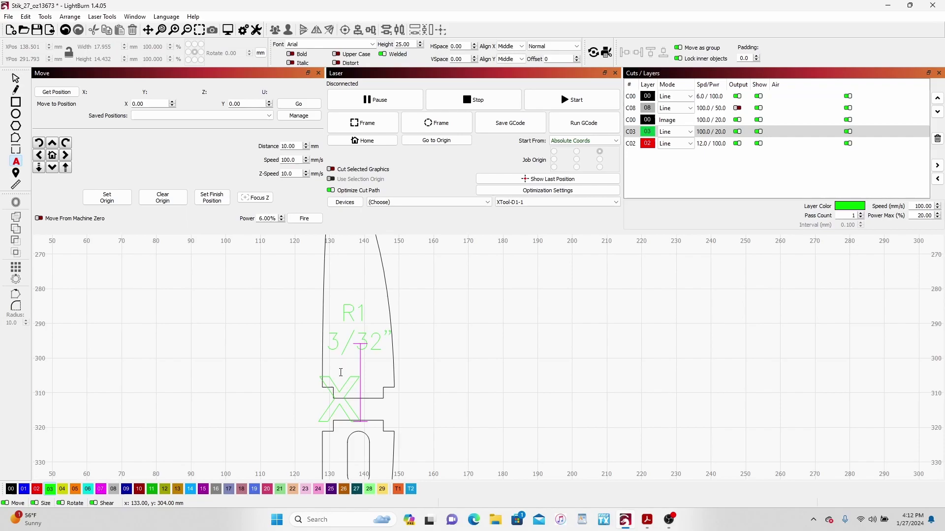
{"action": "type", "text": "6"}
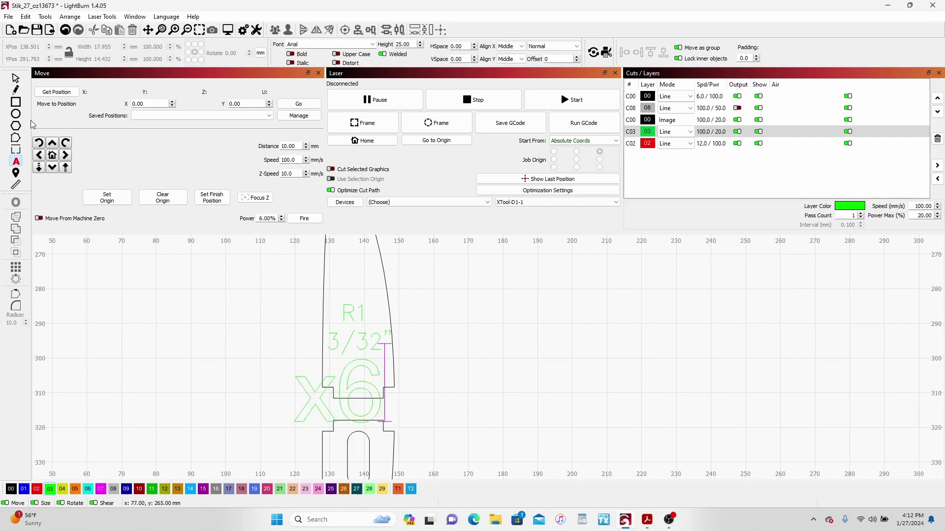
{"action": "left_click", "coordinate": [15, 77]}
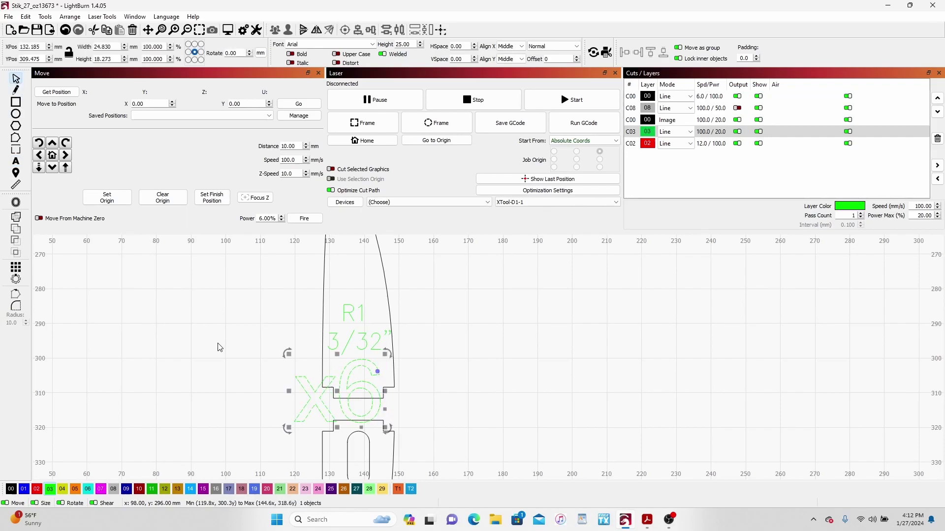
{"action": "left_click_drag", "start_coordinate": [288, 427], "coordinate": [338, 386]}
{"action": "left_click", "coordinate": [424, 407]}
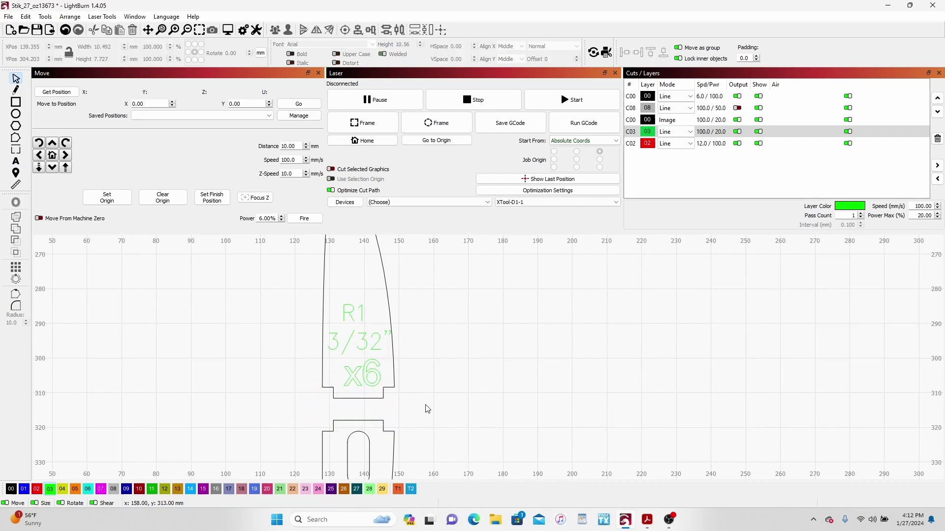
Select both sections of the R1 rib with all their labels and the grain arrow, and group them
{"action": "scroll", "coordinate": [428, 407], "scroll_direction": "down", "scroll_amount": 3}
{"action": "scroll", "coordinate": [420, 347], "scroll_direction": "down", "scroll_amount": 3}
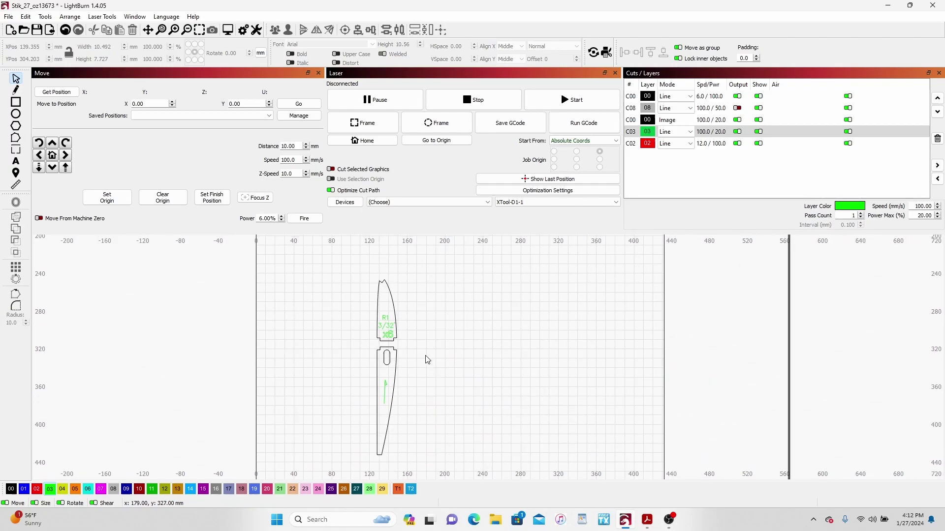
{"action": "scroll", "coordinate": [392, 340], "scroll_direction": "up", "scroll_amount": 3}
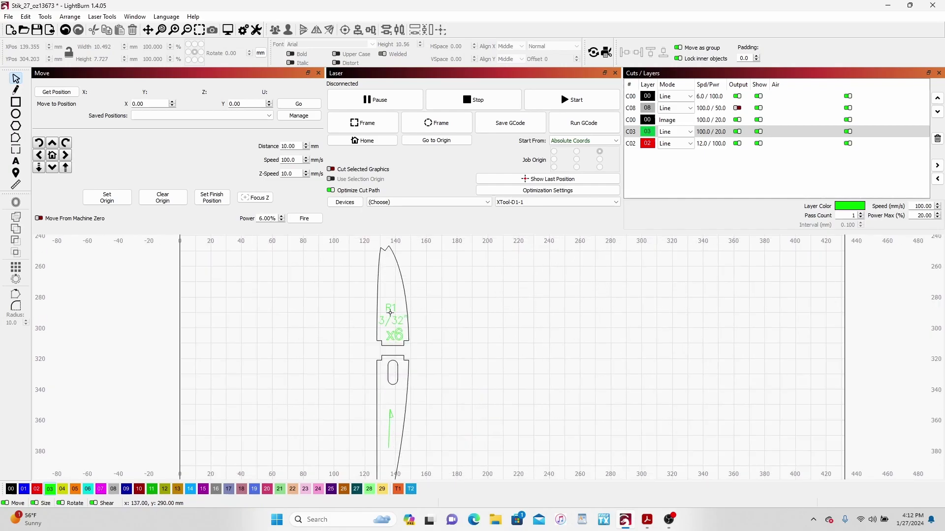
{"action": "scroll", "coordinate": [465, 341], "scroll_direction": "down", "scroll_amount": 3}
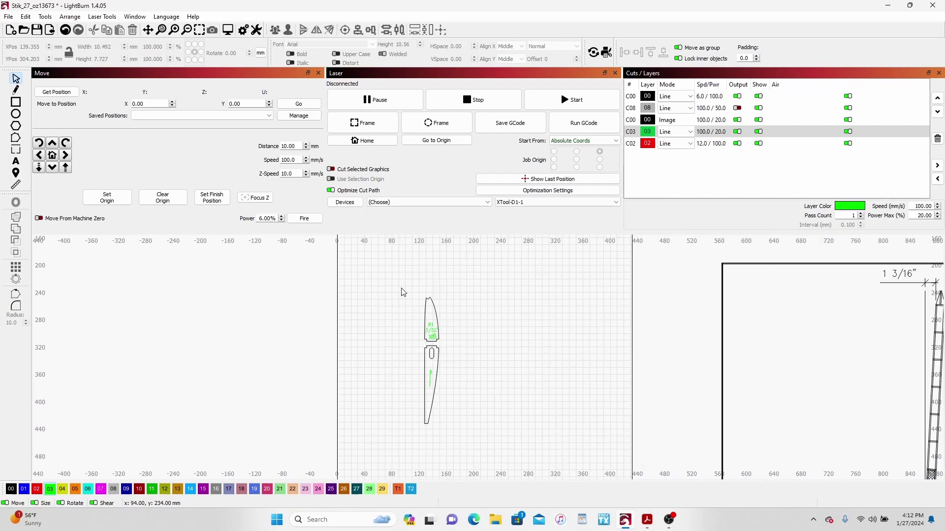
{"action": "left_click_drag", "start_coordinate": [404, 287], "coordinate": [456, 439]}
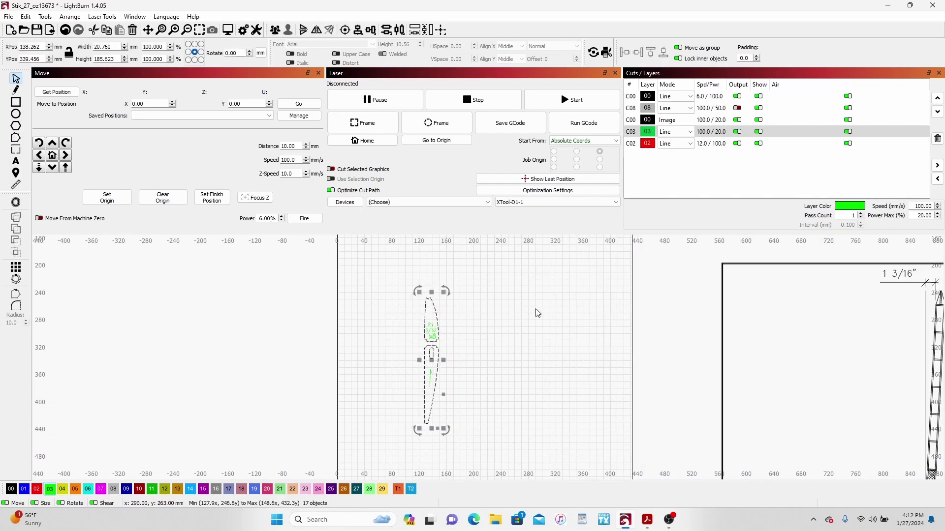
{"action": "left_click", "coordinate": [274, 31]}
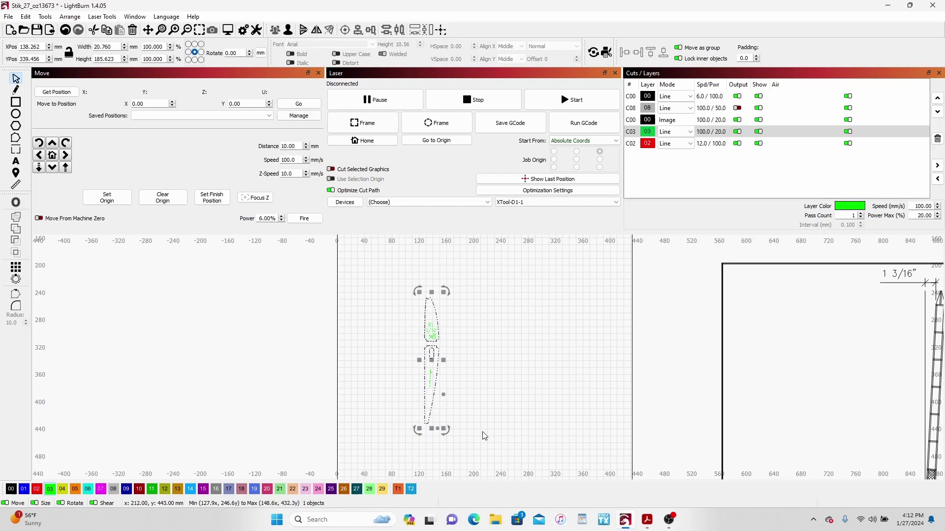
Create a grid array of the grouped R1 rib with 3 columns and 2 rows at 5 mm edge spacing
{"action": "left_click", "coordinate": [16, 269]}
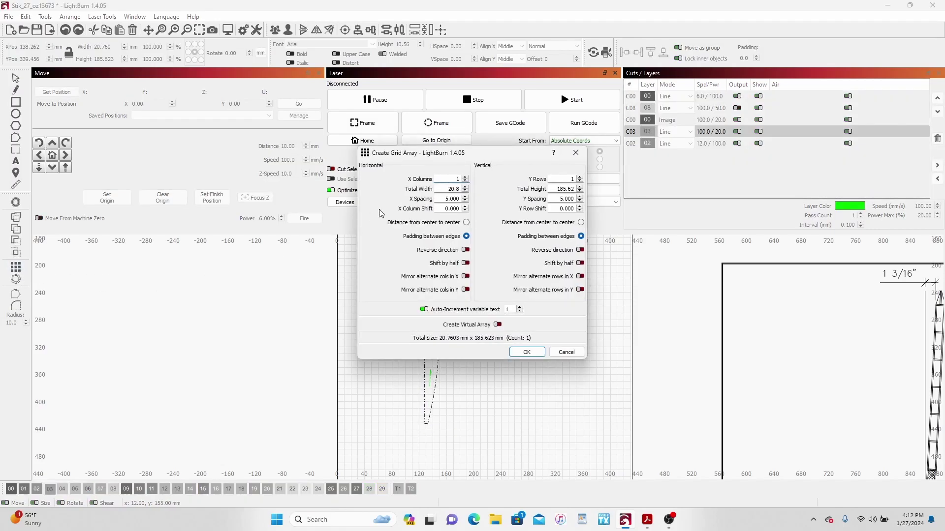
{"action": "left_click_drag", "start_coordinate": [490, 157], "coordinate": [257, 232]}
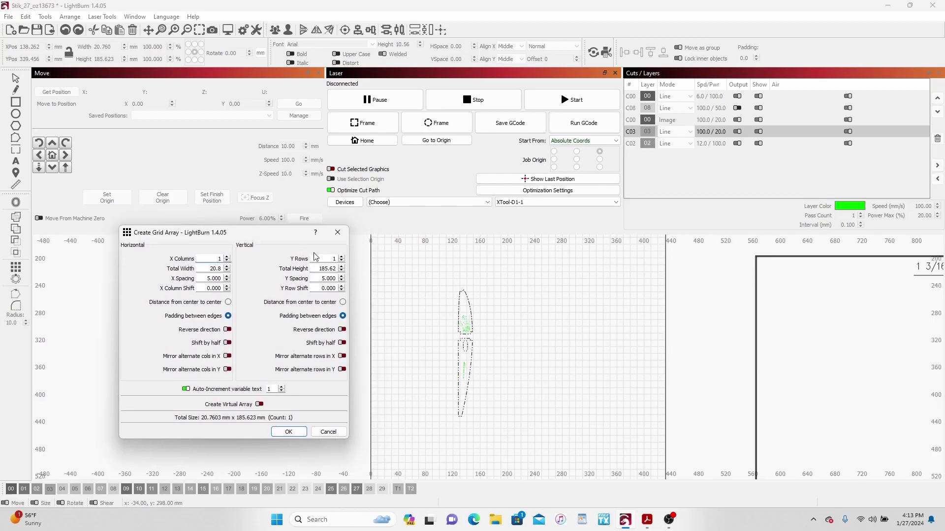
{"action": "left_click", "coordinate": [341, 257]}
{"action": "left_click", "coordinate": [227, 257]}
{"action": "left_click", "coordinate": [227, 257]}
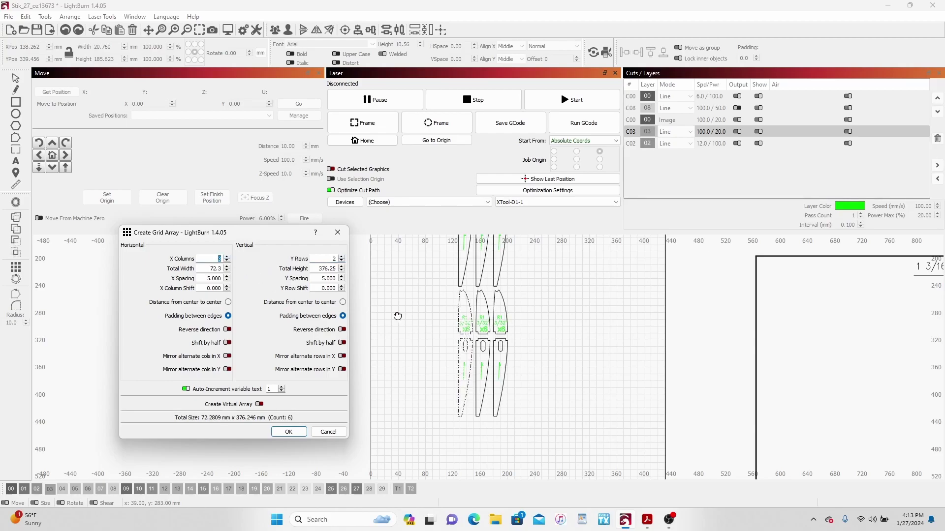
{"action": "left_click", "coordinate": [294, 432]}
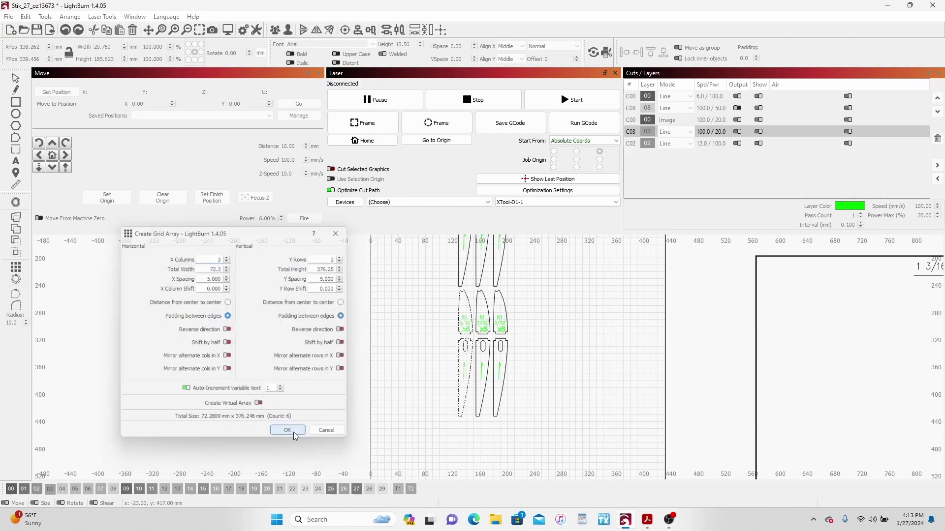
{"action": "scroll", "coordinate": [422, 378], "scroll_direction": "down", "scroll_amount": 1}
{"action": "left_click", "coordinate": [421, 378]}
{"action": "scroll", "coordinate": [413, 386], "scroll_direction": "up", "scroll_amount": 4}
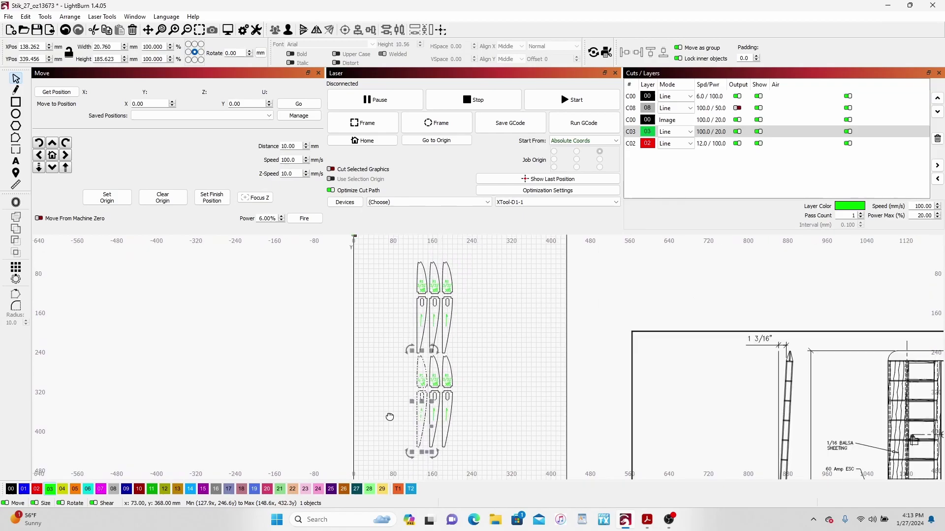
{"action": "scroll", "coordinate": [499, 330], "scroll_direction": "down", "scroll_amount": 1}
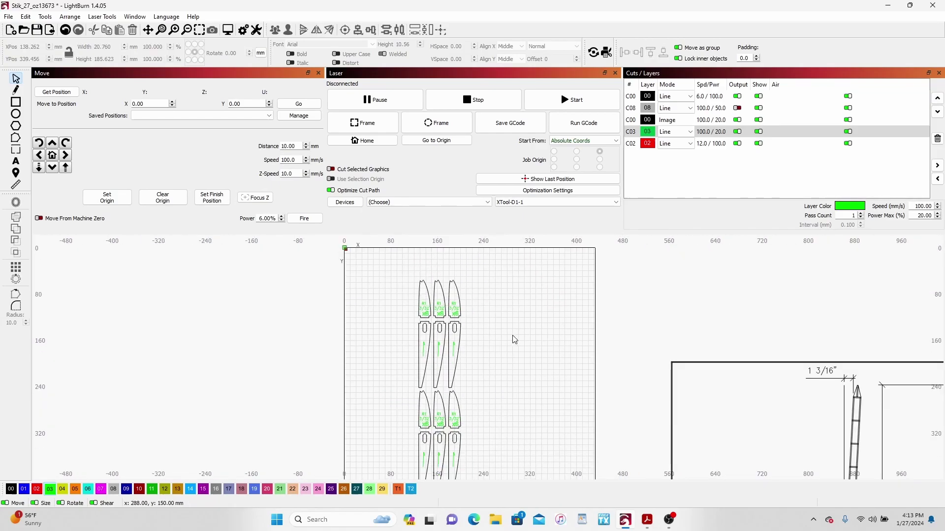
Draw a rectangle about 95 × 251 mm on the bed beside the rib array and assign it to blue layer 01
{"action": "left_click", "coordinate": [20, 105]}
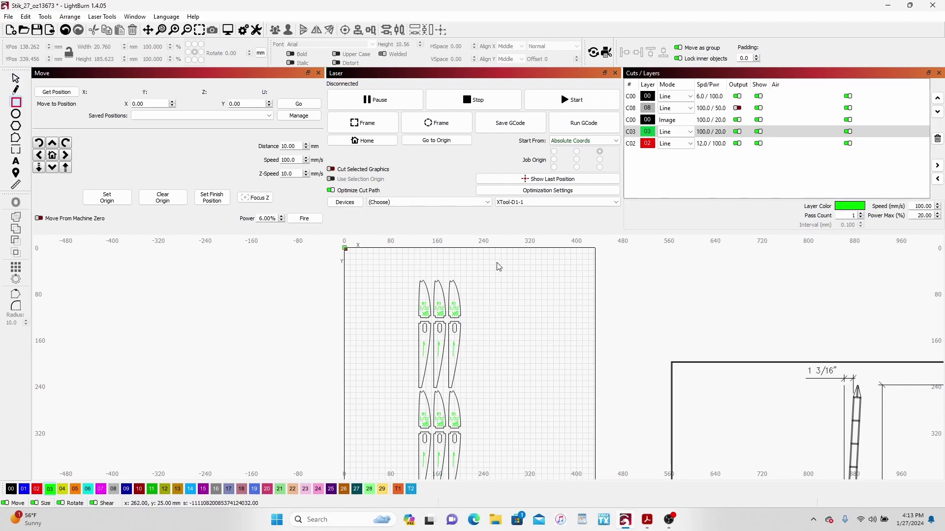
{"action": "mouse_move", "coordinate": [496, 263]}
{"action": "left_mouse_down"}
{"action": "mouse_move", "coordinate": [553, 276]}
{"action": "mouse_move", "coordinate": [552, 412]}
{"action": "left_mouse_up"}
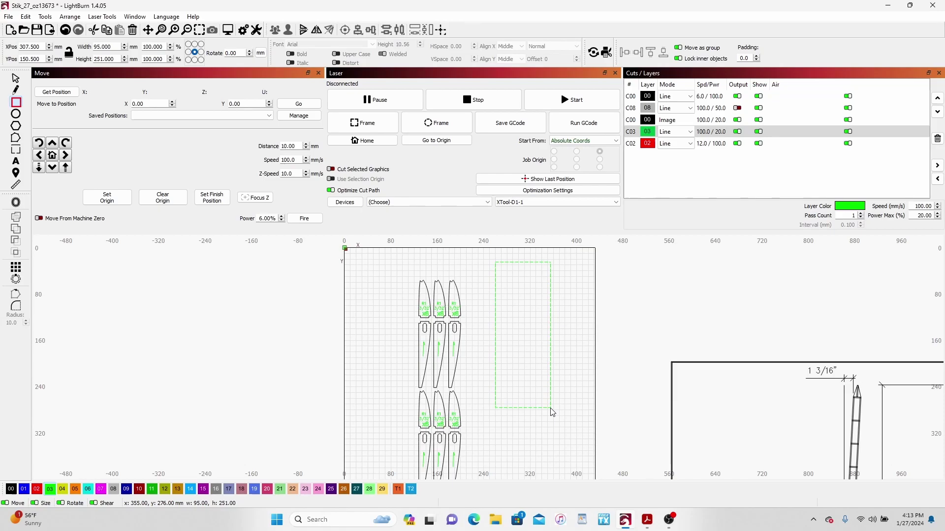
{"action": "left_click", "coordinate": [23, 490]}
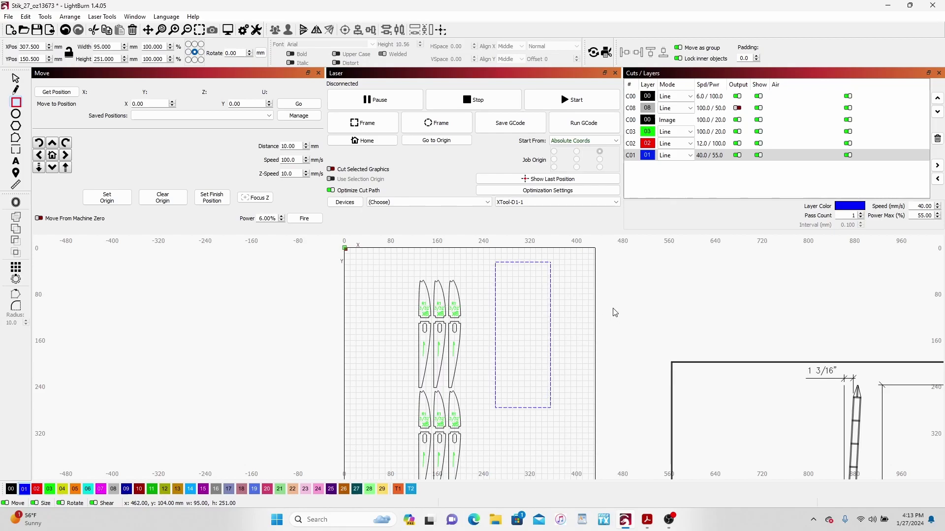
{"action": "left_click", "coordinate": [15, 80]}
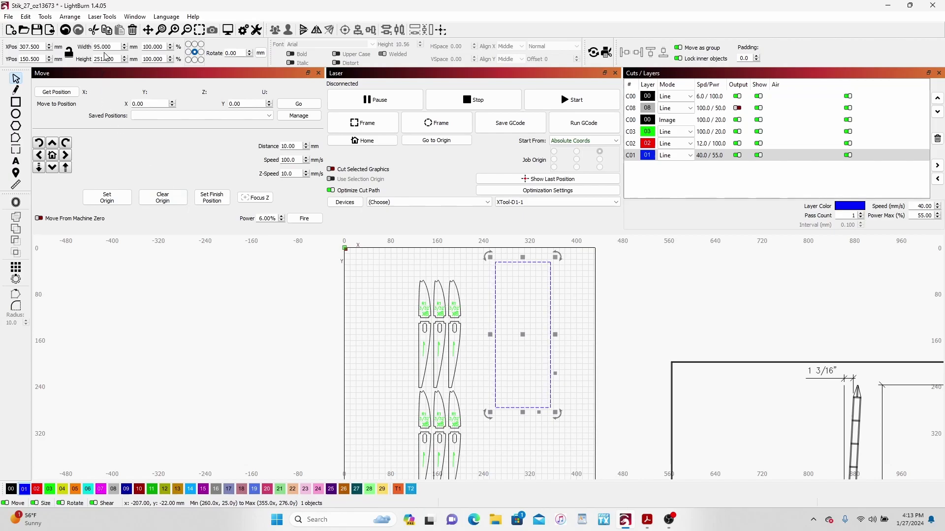
Set the blue rectangle's width to 152.4 mm (6 in) and its height to 36 in
{"action": "left_click_drag", "start_coordinate": [114, 48], "coordinate": [92, 45]}
{"action": "type", "text": "5"}
{"action": "key", "text": "BackSpace"}
{"action": "key", "text": "Tab"}
{"action": "type", "text": "3"}
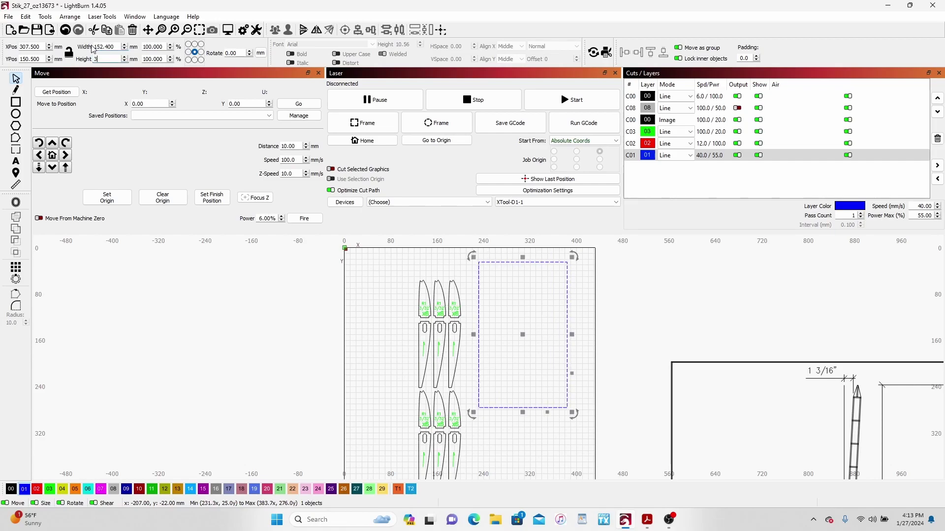
{"action": "type", "text": "6in"}
{"action": "key", "text": "Return"}
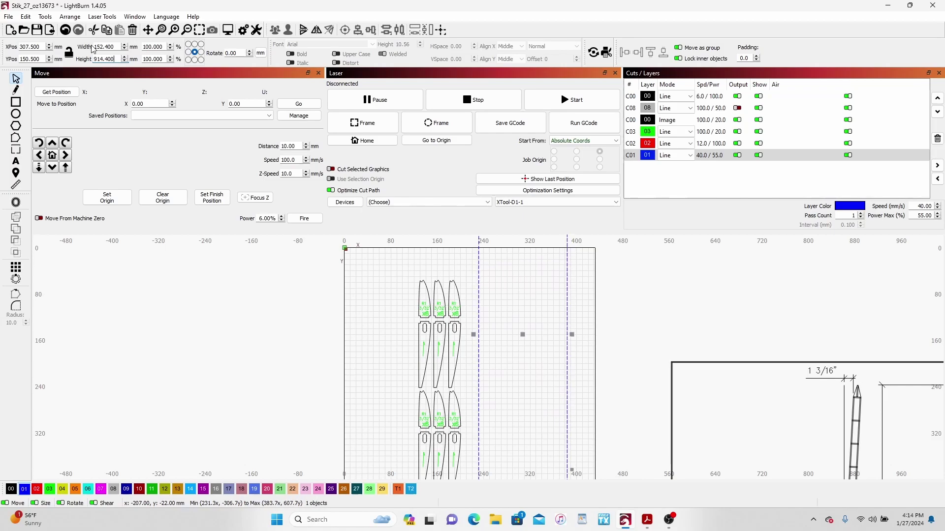
{"action": "scroll", "coordinate": [595, 369], "scroll_direction": "down", "scroll_amount": 4}
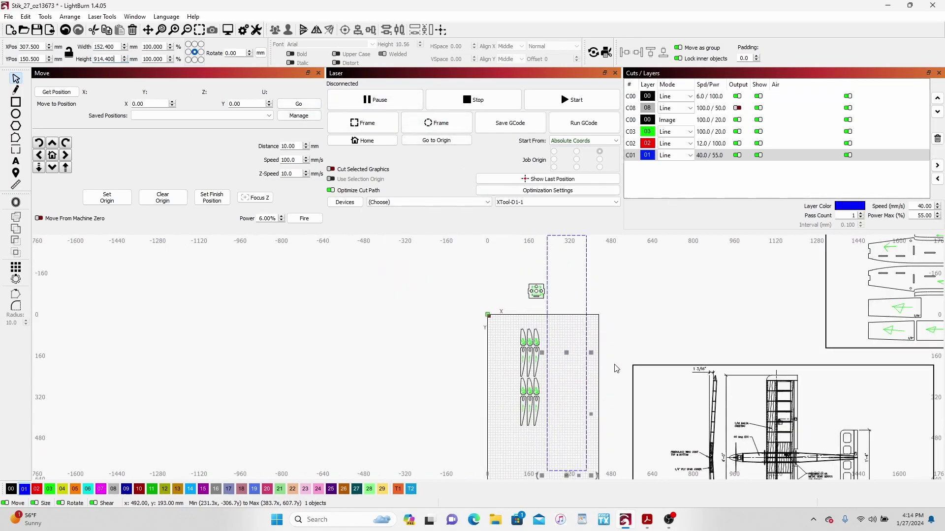
Move the tall blue rectangle down so it lines up with the bed, and place the R1 rib array inside it
{"action": "scroll", "coordinate": [596, 370], "scroll_direction": "down", "scroll_amount": 1}
{"action": "left_click_drag", "start_coordinate": [596, 369], "coordinate": [444, 401]}
{"action": "scroll", "coordinate": [502, 276], "scroll_direction": "down", "scroll_amount": 1}
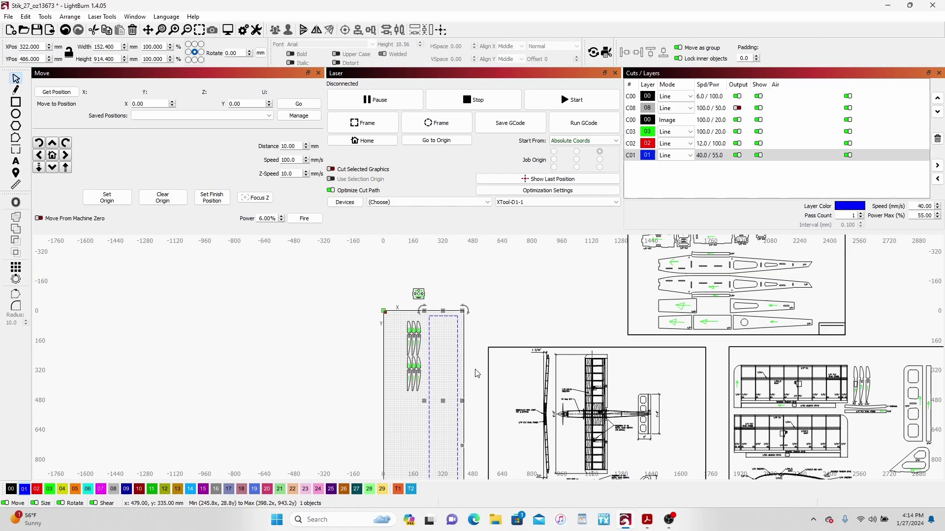
{"action": "scroll", "coordinate": [477, 363], "scroll_direction": "down", "scroll_amount": 3}
{"action": "scroll", "coordinate": [476, 363], "scroll_direction": "right", "scroll_amount": 1}
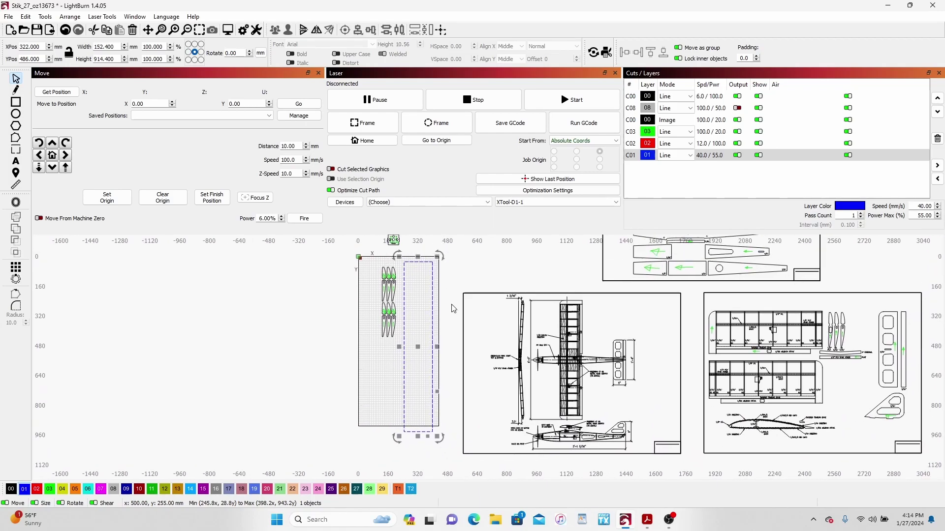
{"action": "left_click_drag", "start_coordinate": [375, 263], "coordinate": [404, 349]}
{"action": "left_click_drag", "start_coordinate": [391, 306], "coordinate": [425, 300]}
{"action": "left_click", "coordinate": [450, 336]}
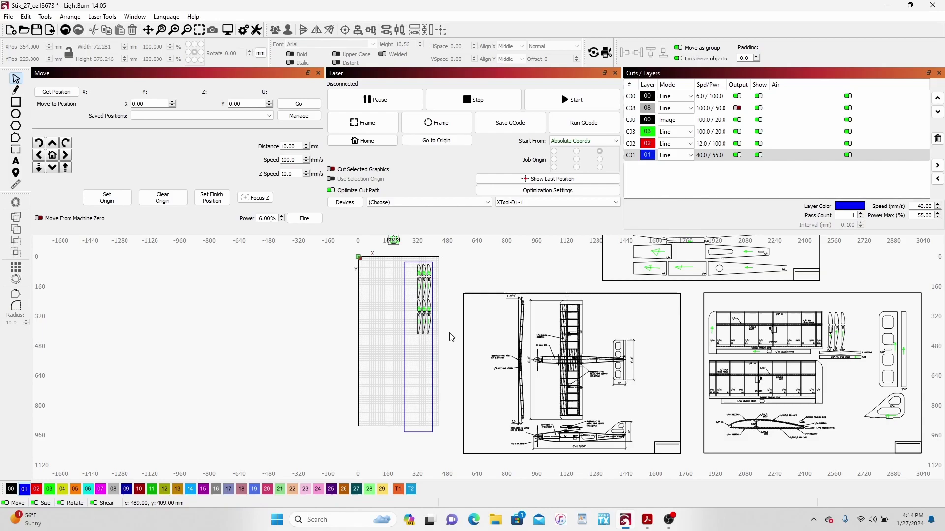
Draw a second rectangle about 140 × 344 mm in the empty area beside the bed
{"action": "left_click", "coordinate": [16, 103]}
{"action": "left_click_drag", "start_coordinate": [283, 274], "coordinate": [309, 338]}
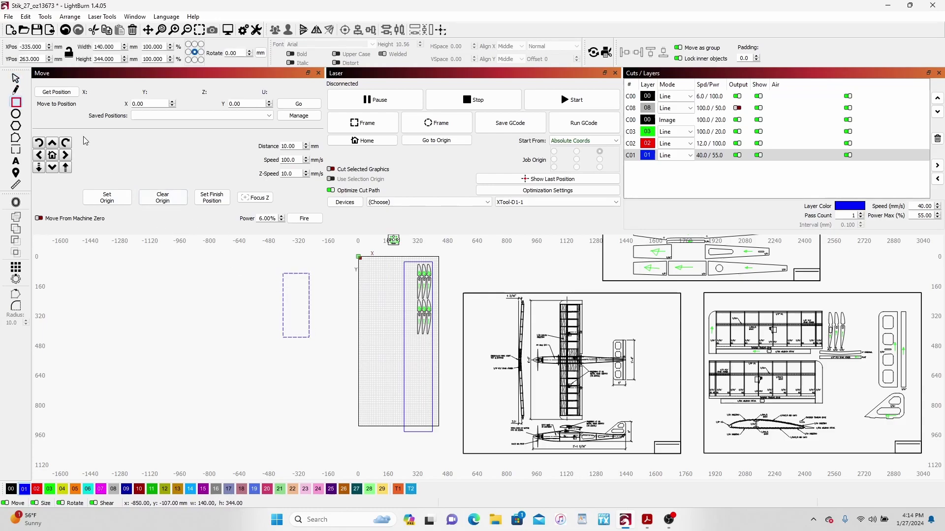
{"action": "left_click", "coordinate": [16, 78]}
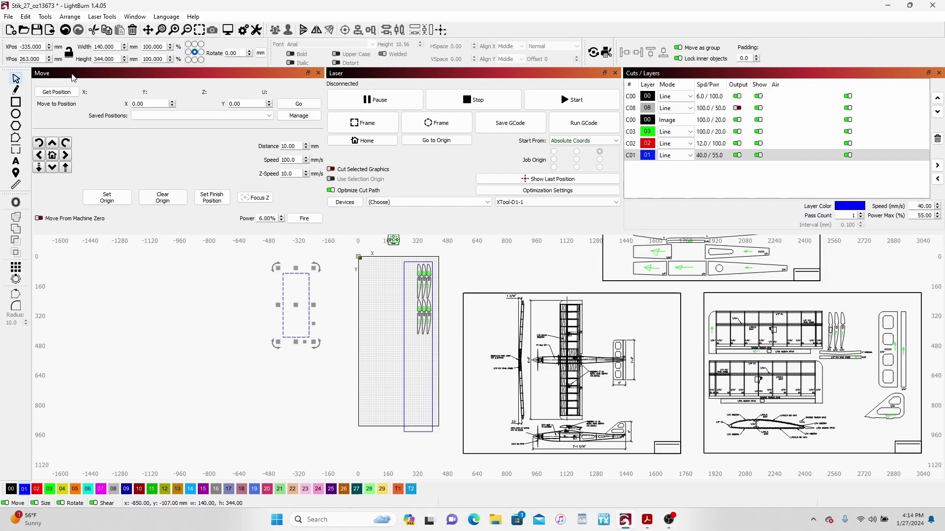
Set the new rectangle's width to 6 in and its height to 12 in
{"action": "left_click_drag", "start_coordinate": [116, 46], "coordinate": [97, 49]}
{"action": "type", "text": "1"}
{"action": "type", "text": "6in"}
{"action": "key", "text": "Tab"}
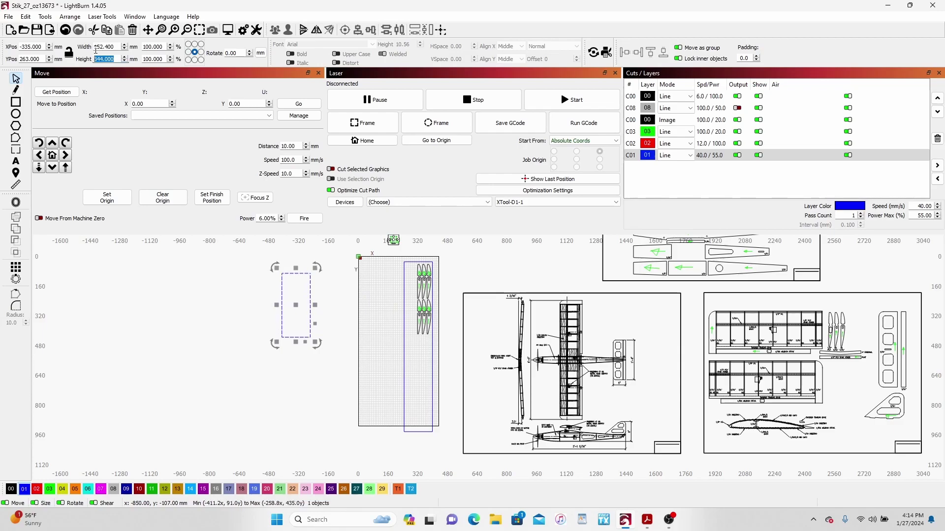
{"action": "type", "text": "12in"}
{"action": "key", "text": "Return"}
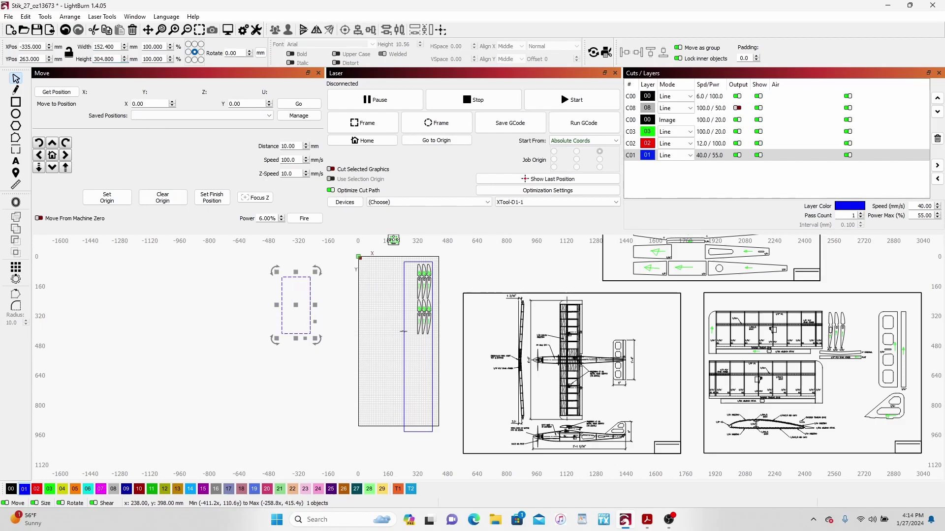
Move the 6 × 36 in rectangle off the bed and place the 6 × 12 in rectangle on the bed beside the ribs
{"action": "left_click", "coordinate": [413, 341]}
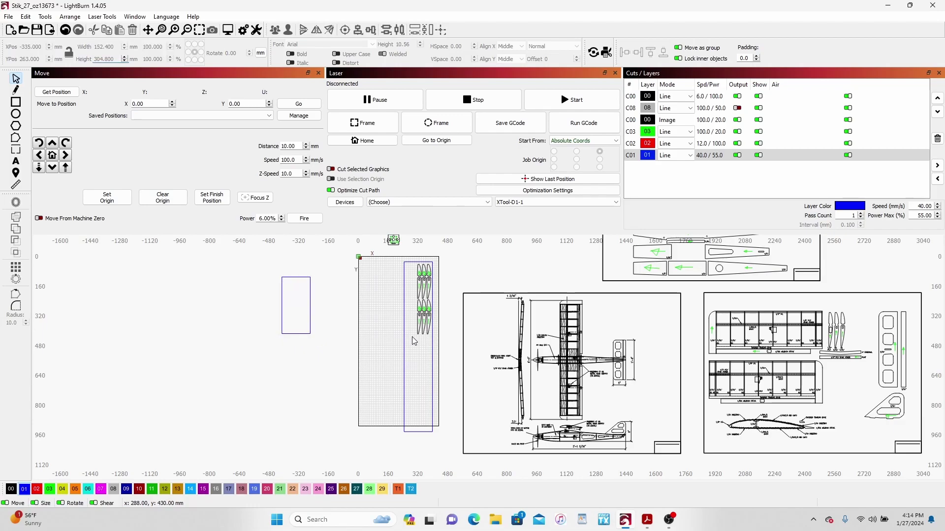
{"action": "left_click", "coordinate": [404, 288]}
{"action": "left_click_drag", "start_coordinate": [404, 288], "coordinate": [184, 304]}
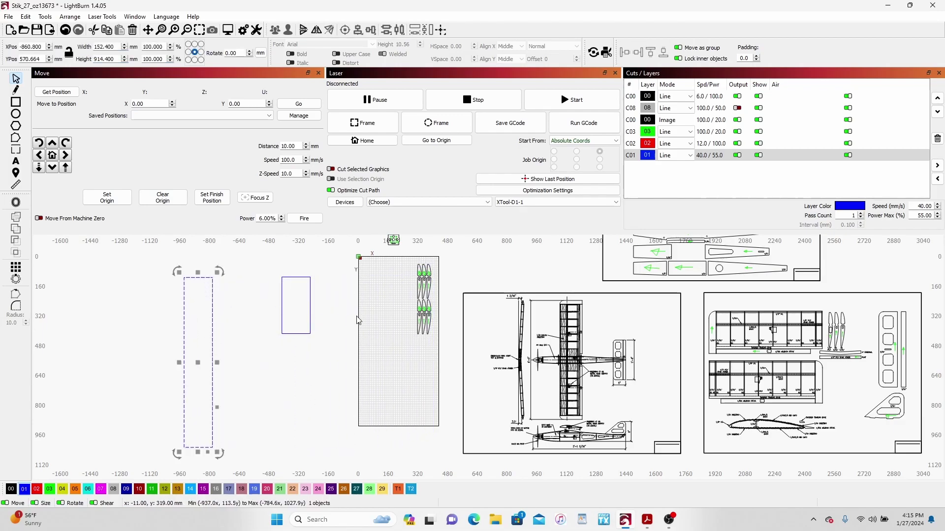
{"action": "left_click", "coordinate": [309, 303]}
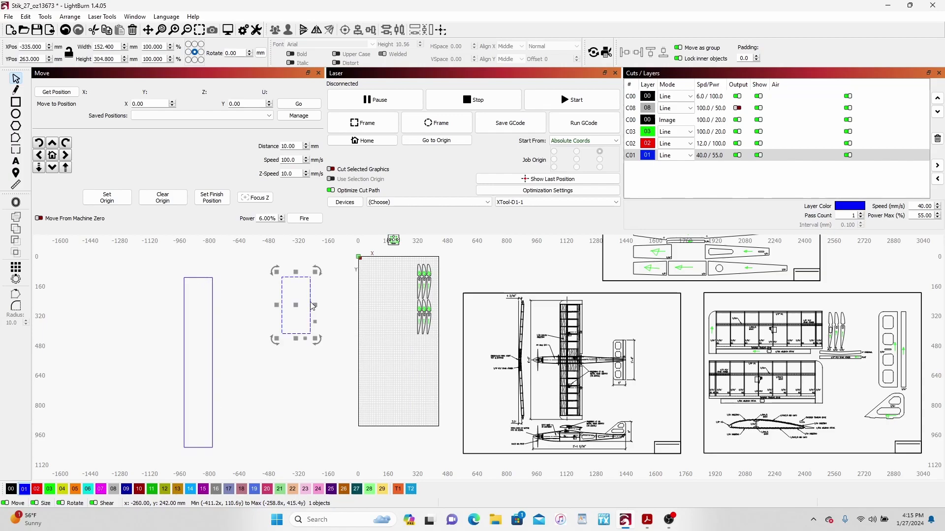
{"action": "left_click_drag", "start_coordinate": [295, 307], "coordinate": [383, 300]}
{"action": "left_click", "coordinate": [312, 314]}
{"action": "left_click", "coordinate": [406, 300]}
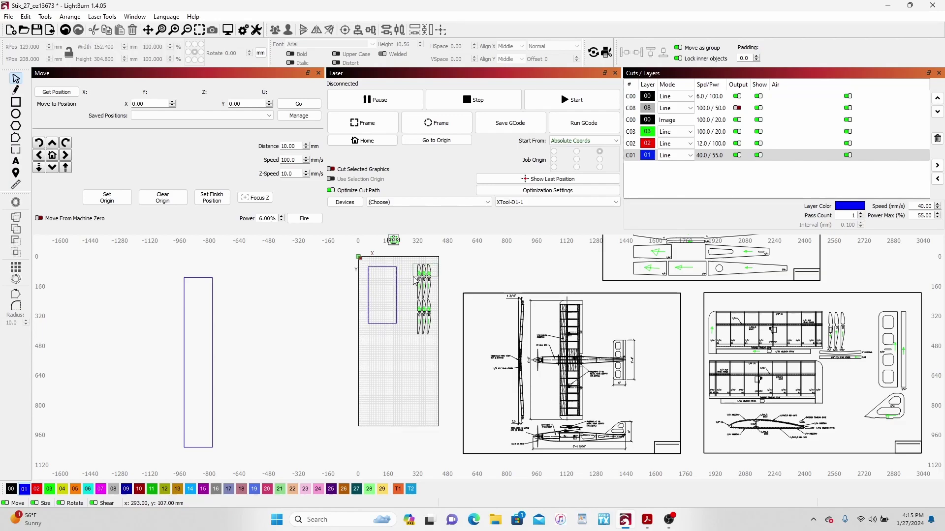
Move the upper row of three R1 ribs and two ribs of the lower row side by side into the 6 × 12 in rectangle
{"action": "left_click_drag", "start_coordinate": [410, 264], "coordinate": [387, 288]}
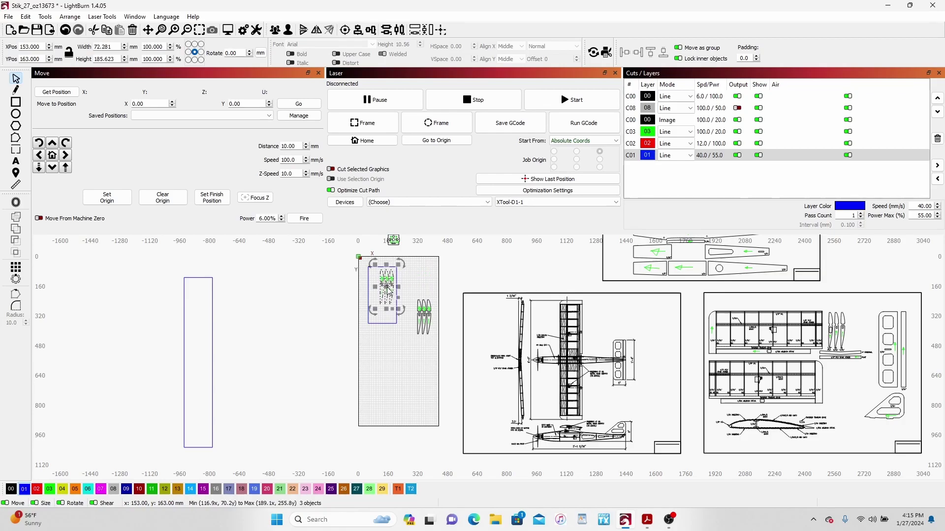
{"action": "left_click", "coordinate": [416, 297]}
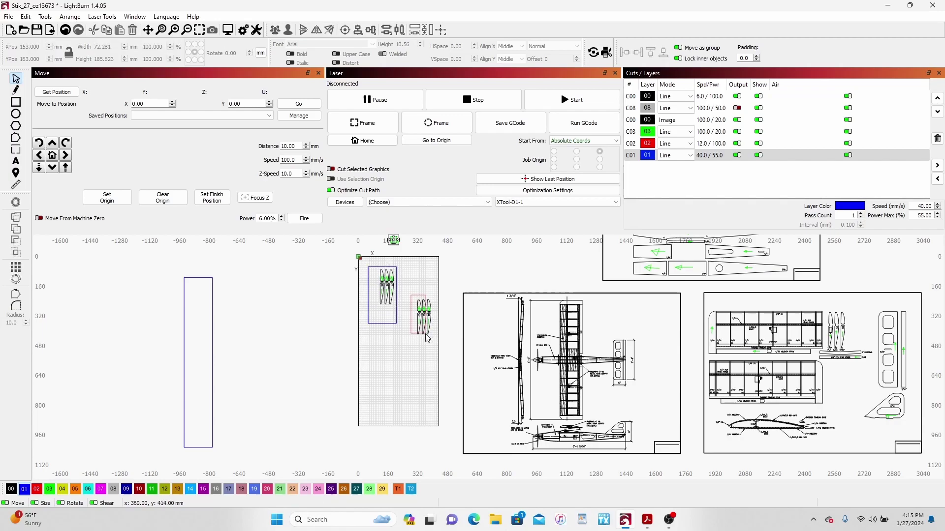
{"action": "left_click_drag", "start_coordinate": [421, 320], "coordinate": [376, 292]}
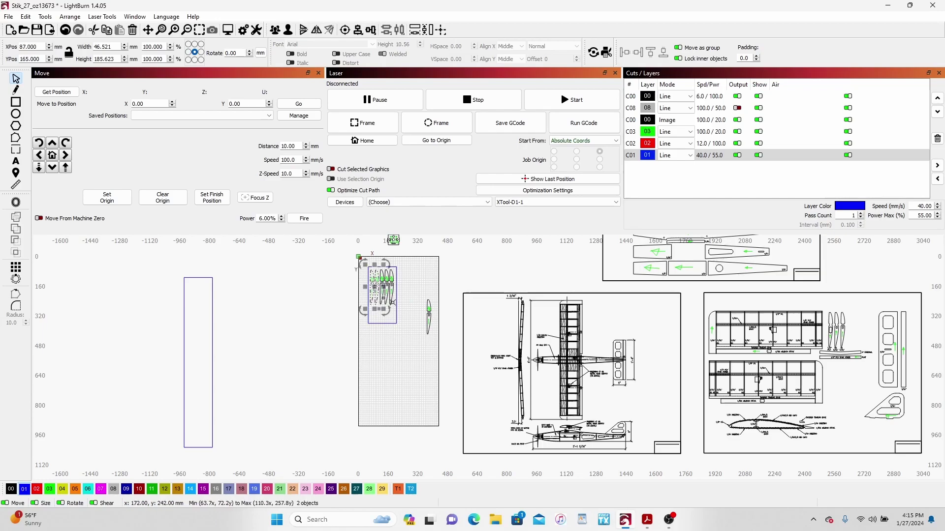
Rotate the last R1 rib to fit diagonally below the others in the rectangle, and move the rectangle with all its ribs off the bed
{"action": "left_click", "coordinate": [448, 335]}
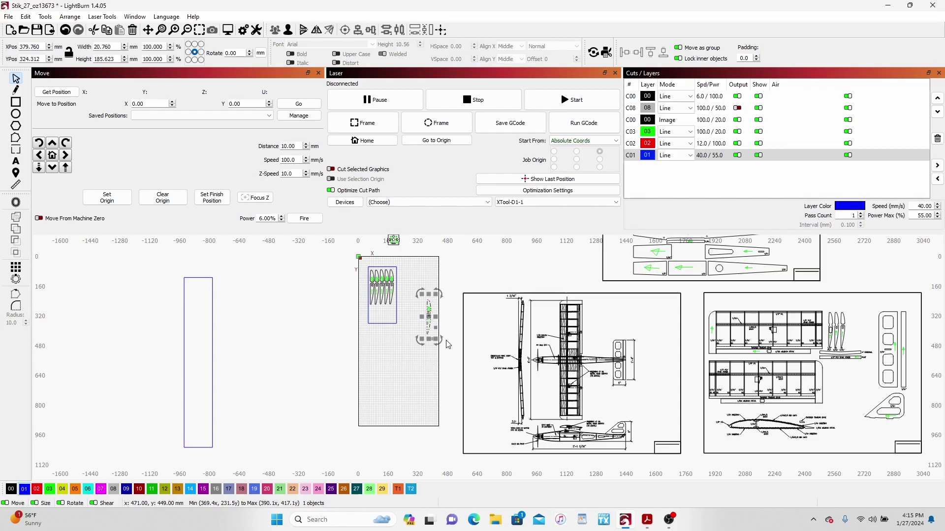
{"action": "key", "text": "ctrl+period"}
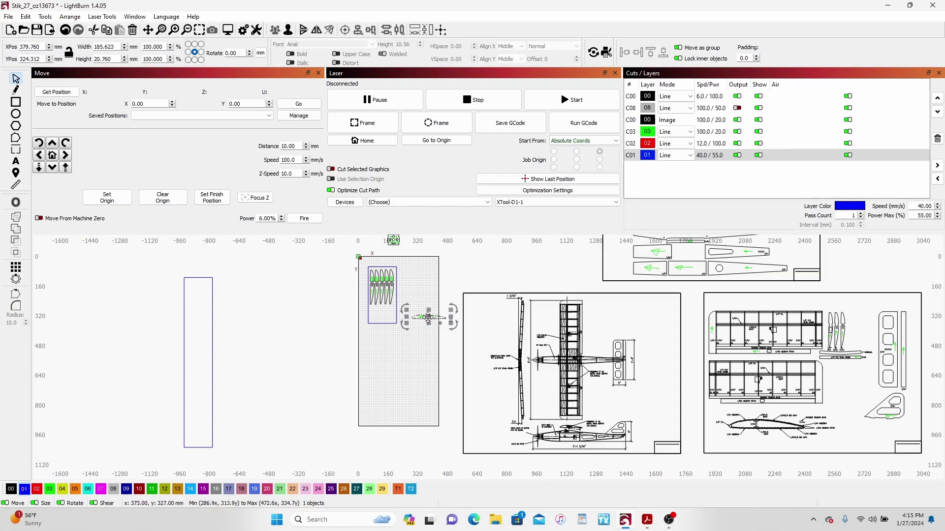
{"action": "left_click_drag", "start_coordinate": [428, 317], "coordinate": [384, 315]}
{"action": "left_click", "coordinate": [385, 321]}
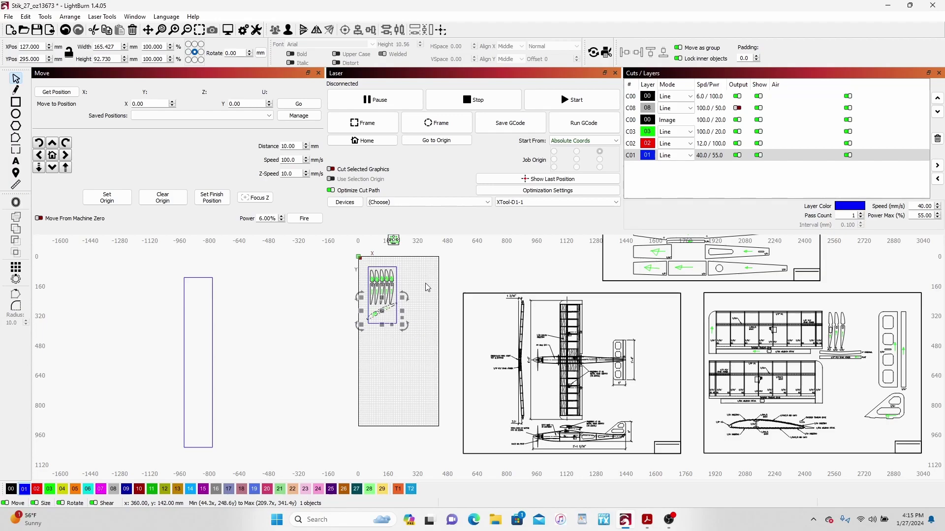
{"action": "left_click", "coordinate": [421, 338]}
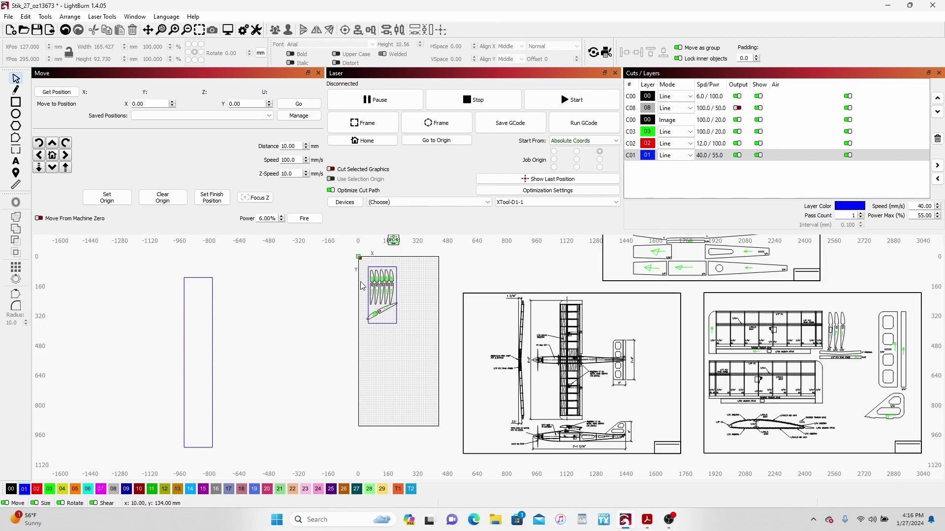
{"action": "left_click_drag", "start_coordinate": [369, 270], "coordinate": [282, 277]}
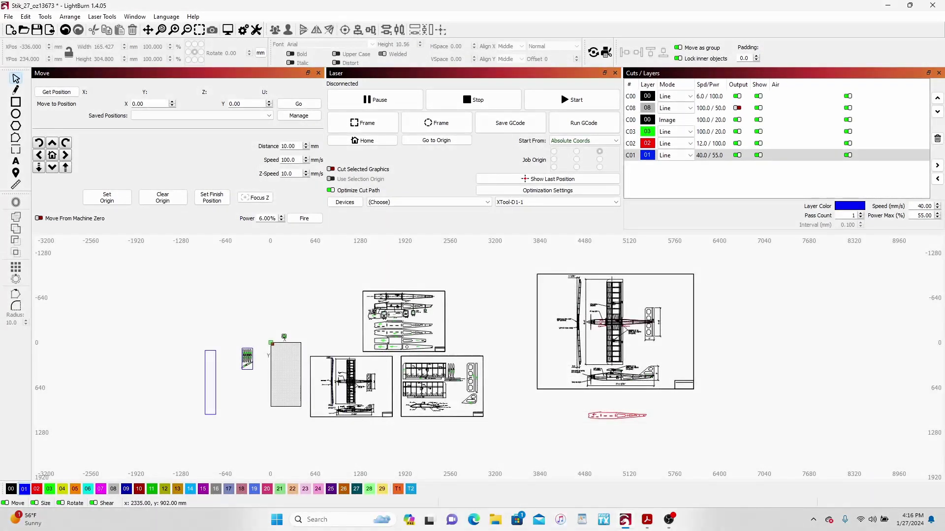
Examine the fuselage parts sheet for the remaining parts, their grain arrows and their material thickness labels
{"action": "scroll", "coordinate": [340, 309], "scroll_direction": "up", "scroll_amount": 5}
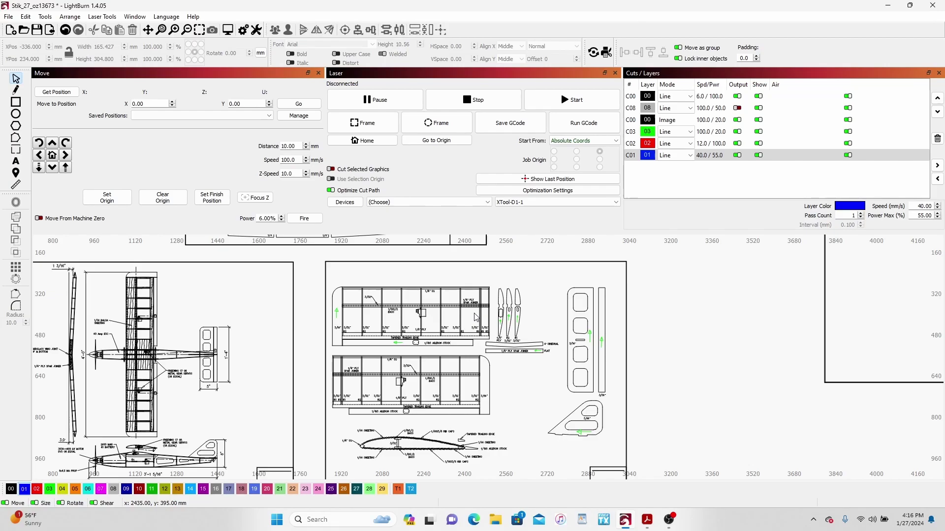
{"action": "scroll", "coordinate": [476, 317], "scroll_direction": "down", "scroll_amount": 3}
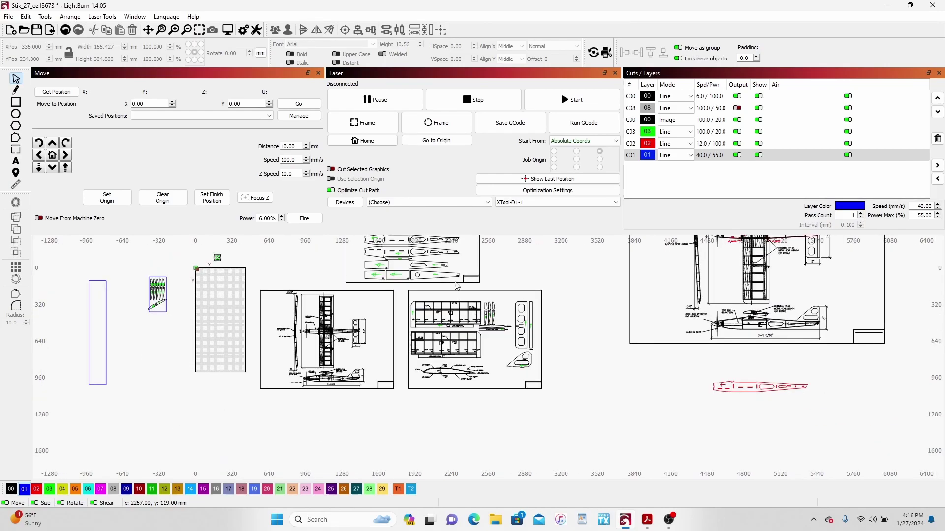
{"action": "scroll", "coordinate": [462, 334], "scroll_direction": "up", "scroll_amount": 1}
{"action": "scroll", "coordinate": [391, 308], "scroll_direction": "up", "scroll_amount": 2}
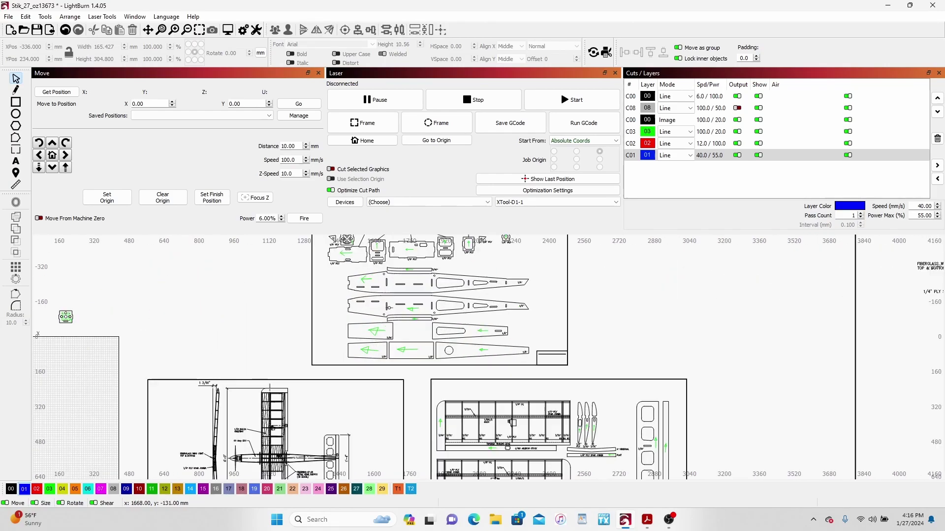
{"action": "scroll", "coordinate": [385, 304], "scroll_direction": "up", "scroll_amount": 2}
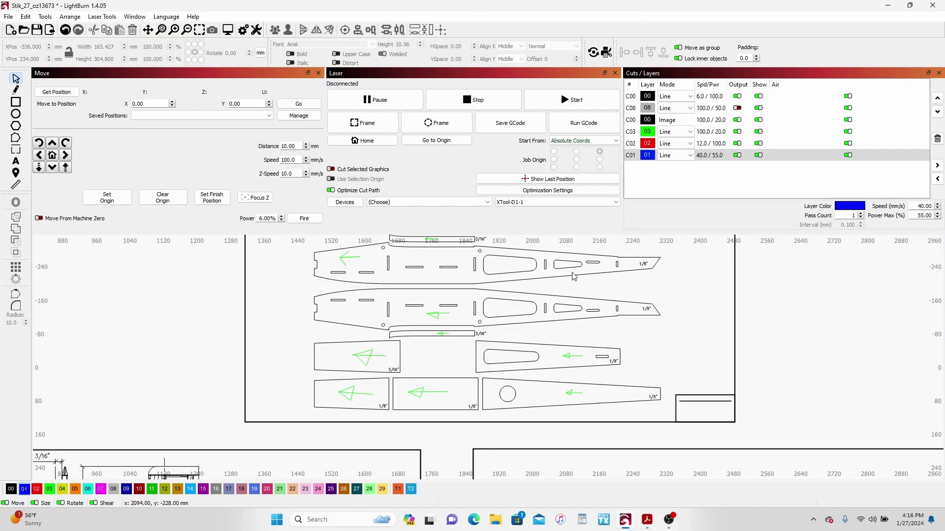
{"action": "scroll", "coordinate": [512, 295], "scroll_direction": "up", "scroll_amount": 3}
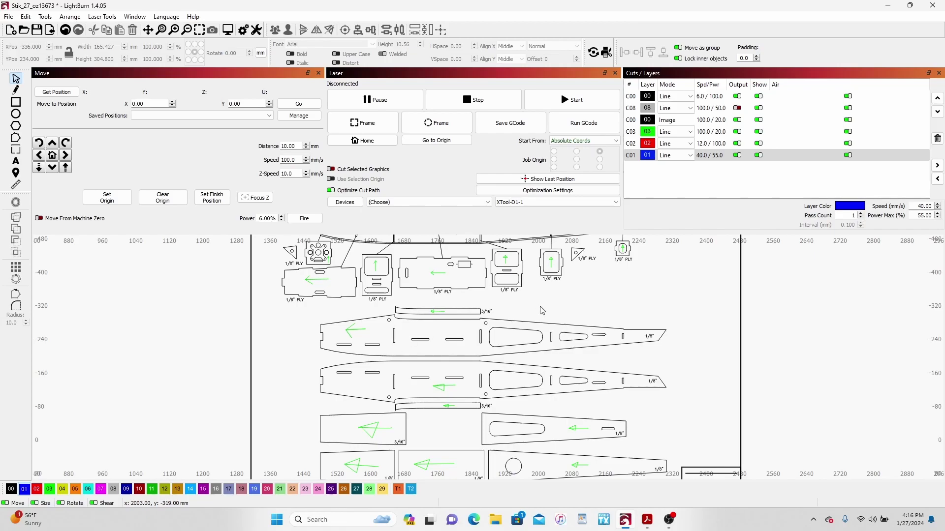
{"action": "scroll", "coordinate": [541, 310], "scroll_direction": "down", "scroll_amount": 3}
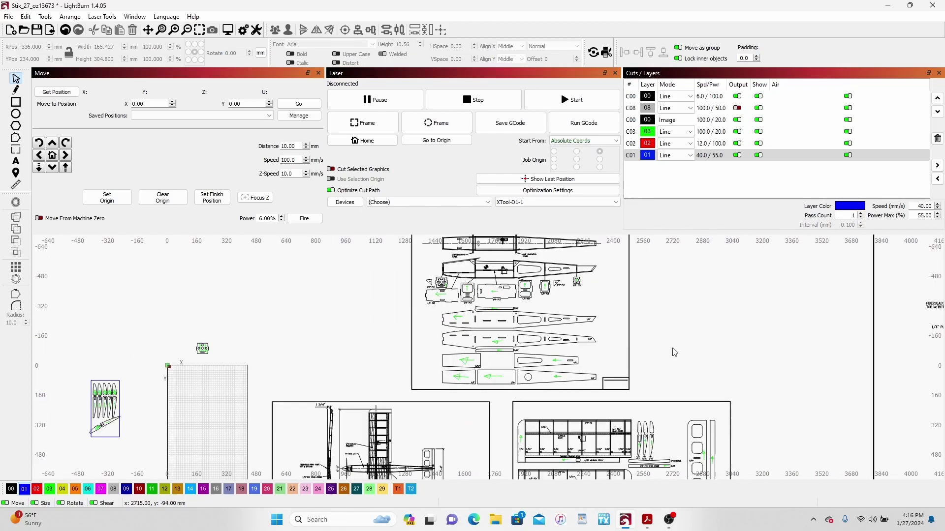
{"action": "scroll", "coordinate": [682, 354], "scroll_direction": "down", "scroll_amount": 2}
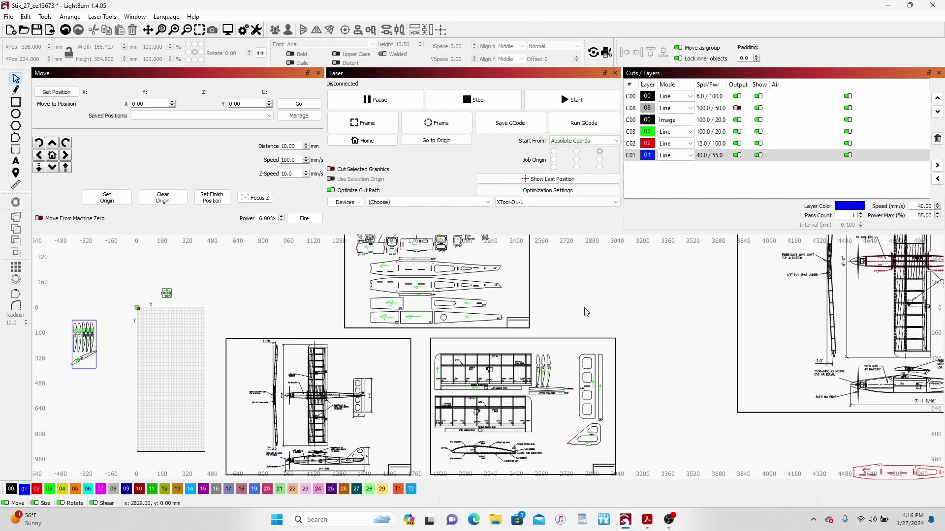
Examine the airplane overview sheet and the wing and tail sheet in relation to the bed and nested ribs
{"action": "scroll", "coordinate": [555, 428], "scroll_direction": "down", "scroll_amount": 2}
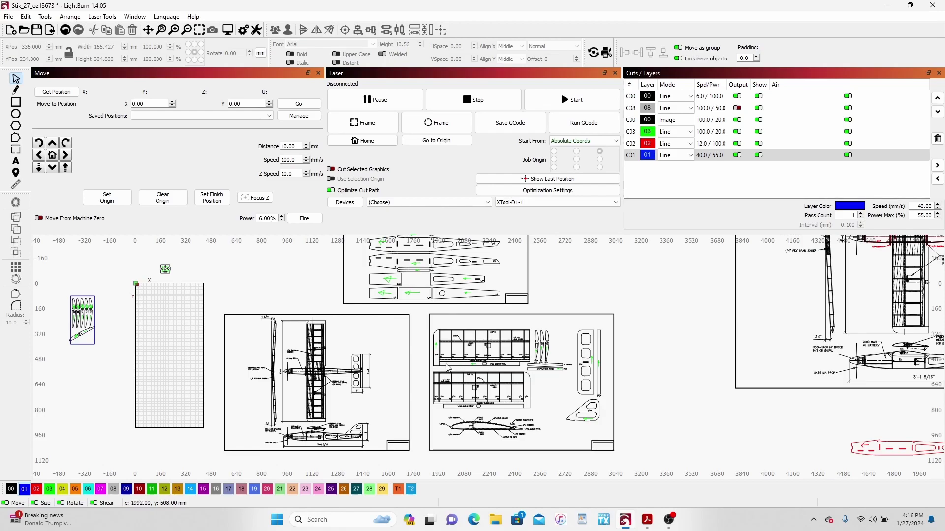
{"action": "scroll", "coordinate": [343, 412], "scroll_direction": "up", "scroll_amount": 1}
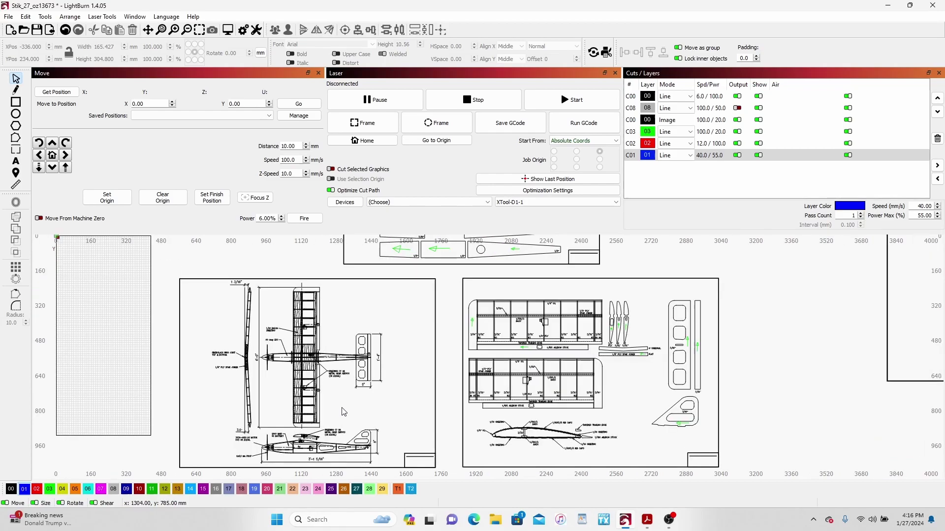
{"action": "scroll", "coordinate": [343, 411], "scroll_direction": "down", "scroll_amount": 2}
{"action": "scroll", "coordinate": [343, 412], "scroll_direction": "left", "scroll_amount": 3}
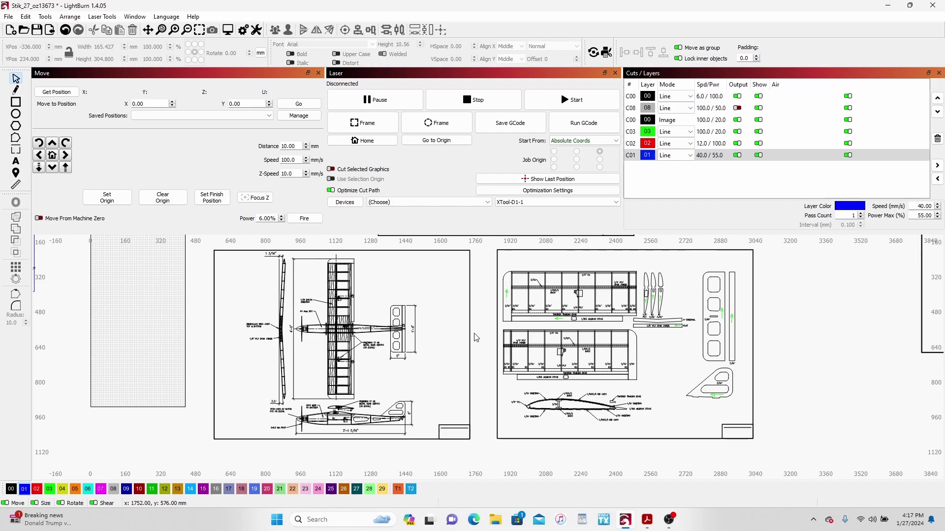
{"action": "scroll", "coordinate": [473, 334], "scroll_direction": "down", "scroll_amount": 1}
{"action": "left_click_drag", "start_coordinate": [474, 335], "coordinate": [354, 341]}
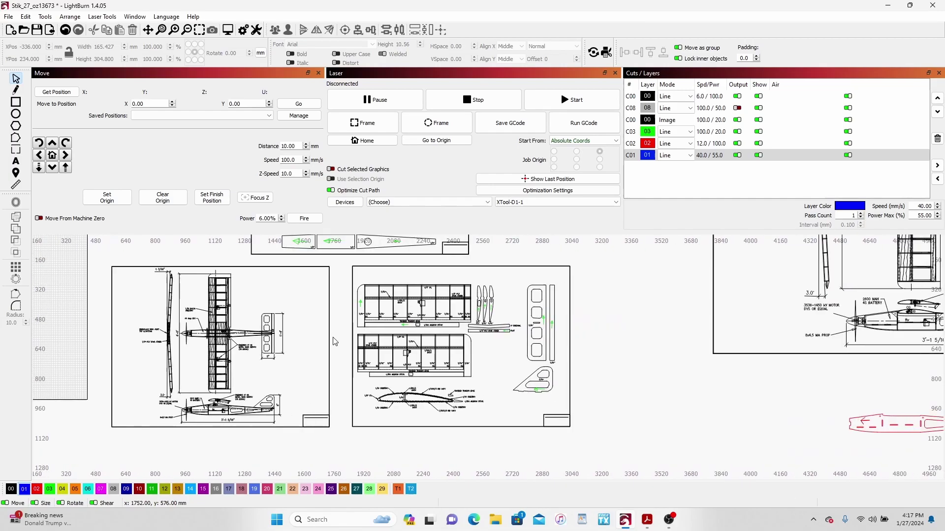
{"action": "scroll", "coordinate": [633, 367], "scroll_direction": "down", "scroll_amount": 3}
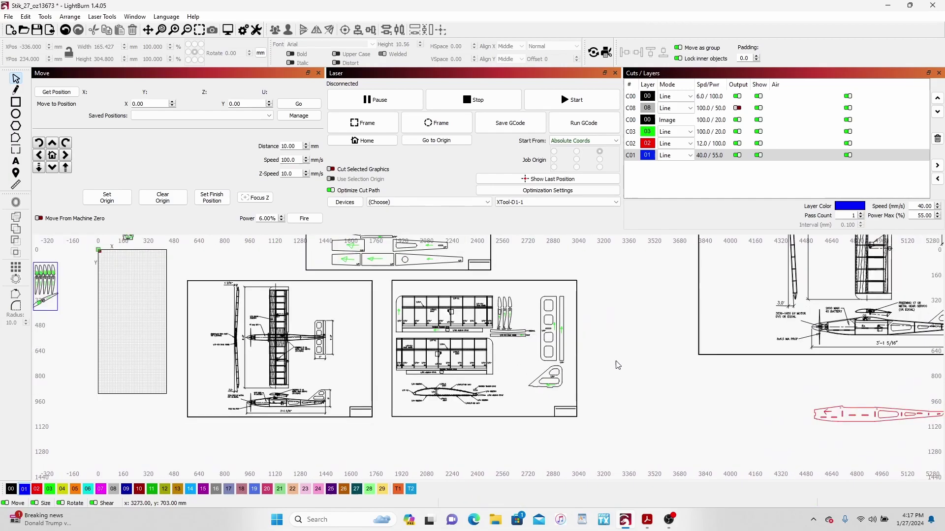
{"action": "left_click_drag", "start_coordinate": [633, 368], "coordinate": [504, 407]}
{"action": "scroll", "coordinate": [584, 371], "scroll_direction": "down", "scroll_amount": 1}
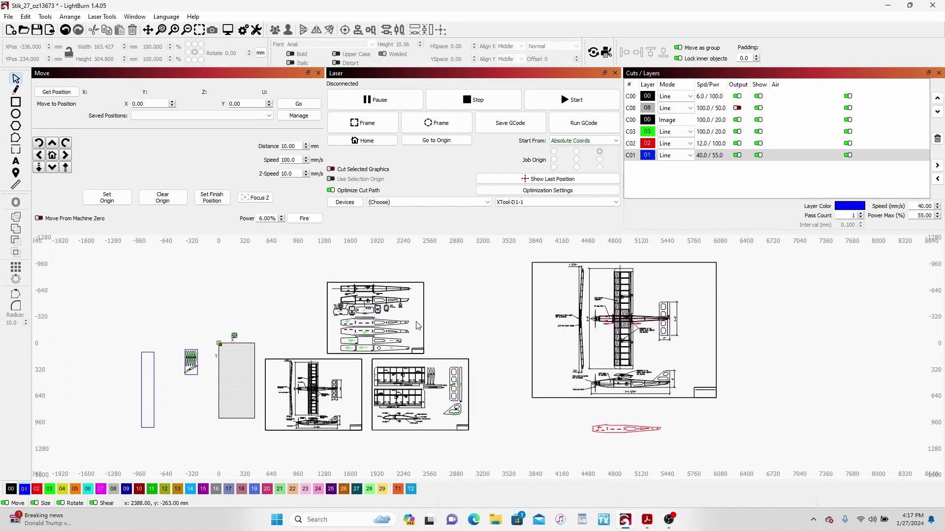
Examine the red fuselage drawing on the enlarged overview plan around the 1/4" hardwood callout
{"action": "scroll", "coordinate": [361, 286], "scroll_direction": "up", "scroll_amount": 3}
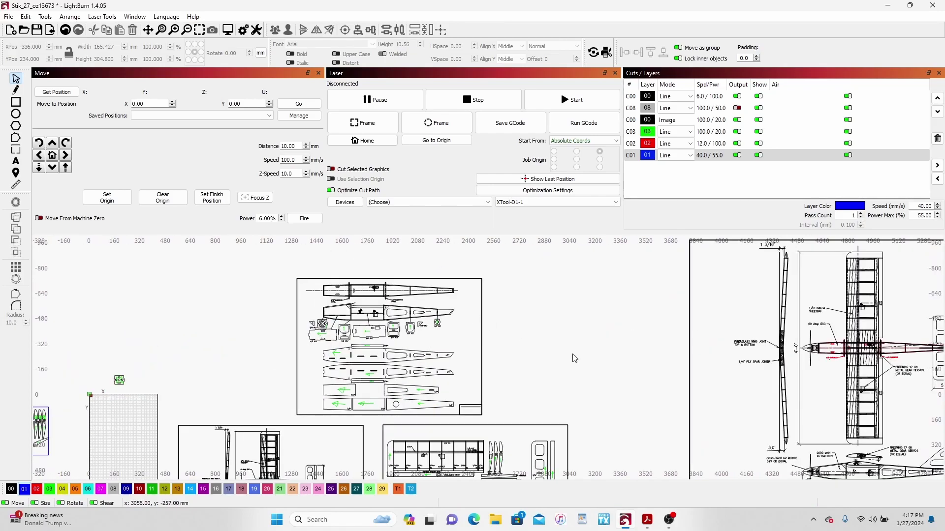
{"action": "scroll", "coordinate": [573, 350], "scroll_direction": "down", "scroll_amount": 1}
{"action": "scroll", "coordinate": [573, 351], "scroll_direction": "right", "scroll_amount": 5}
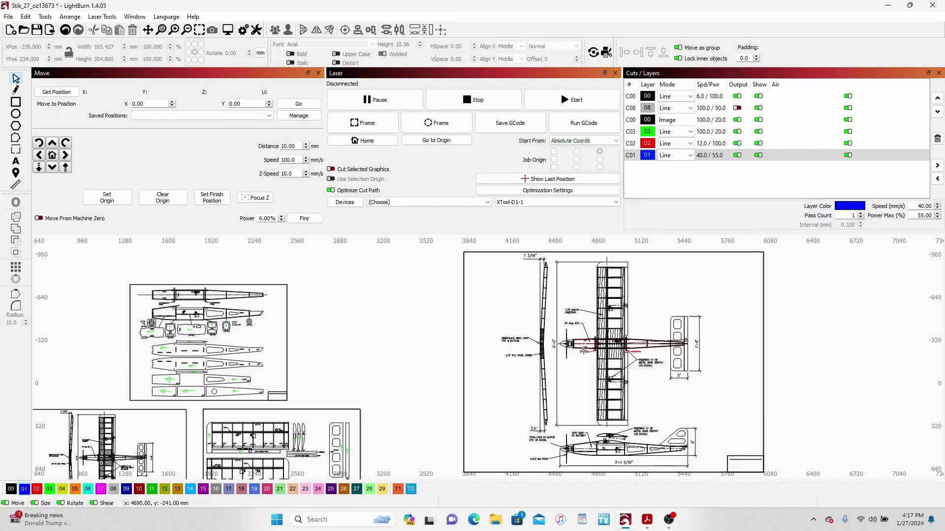
{"action": "scroll", "coordinate": [576, 351], "scroll_direction": "up", "scroll_amount": 8}
{"action": "scroll", "coordinate": [585, 354], "scroll_direction": "up", "scroll_amount": 1}
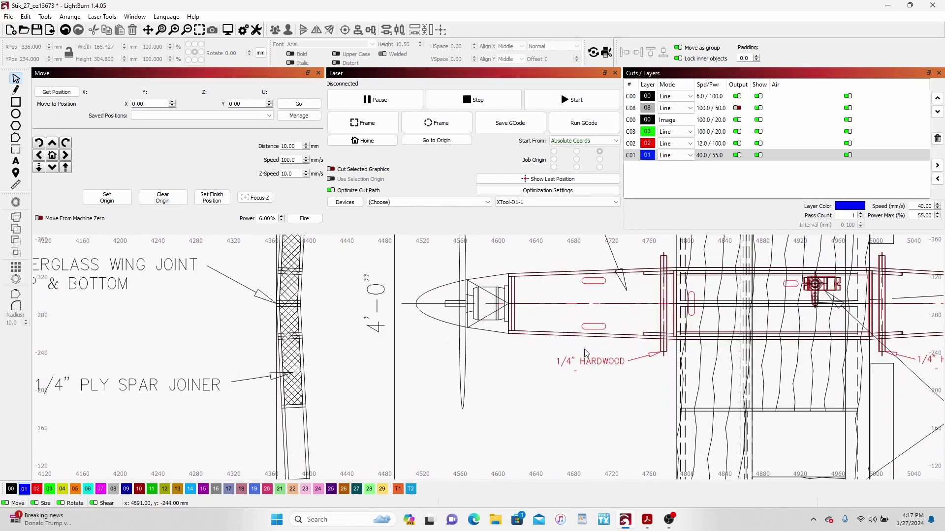
Shift the enlarged overview plan slightly so its fuselage nose outline lines up with the red top-view fuselage
{"action": "scroll", "coordinate": [581, 349], "scroll_direction": "down", "scroll_amount": 12}
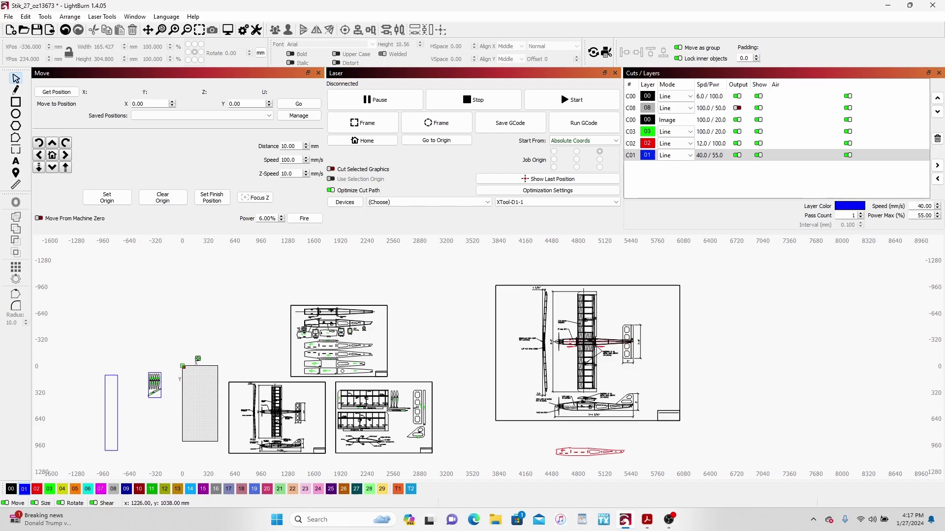
{"action": "left_click", "coordinate": [495, 347]}
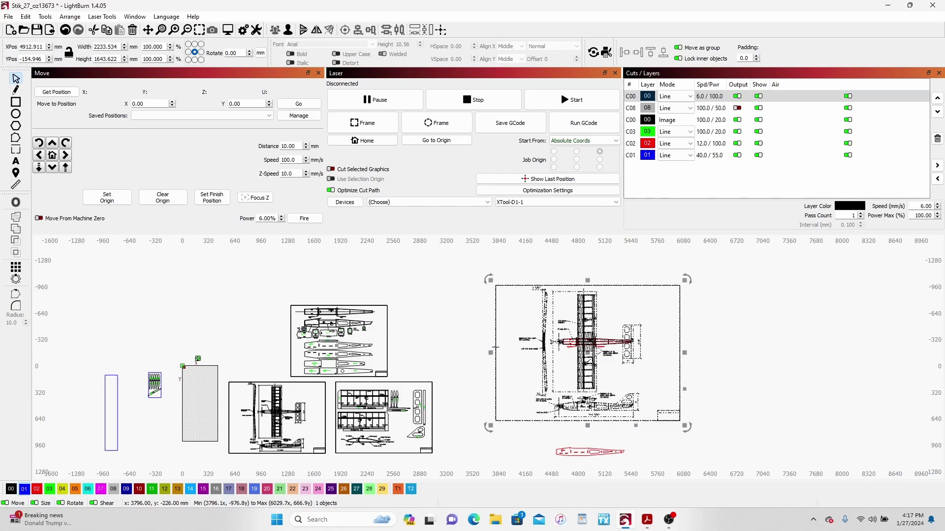
{"action": "key", "text": "Escape"}
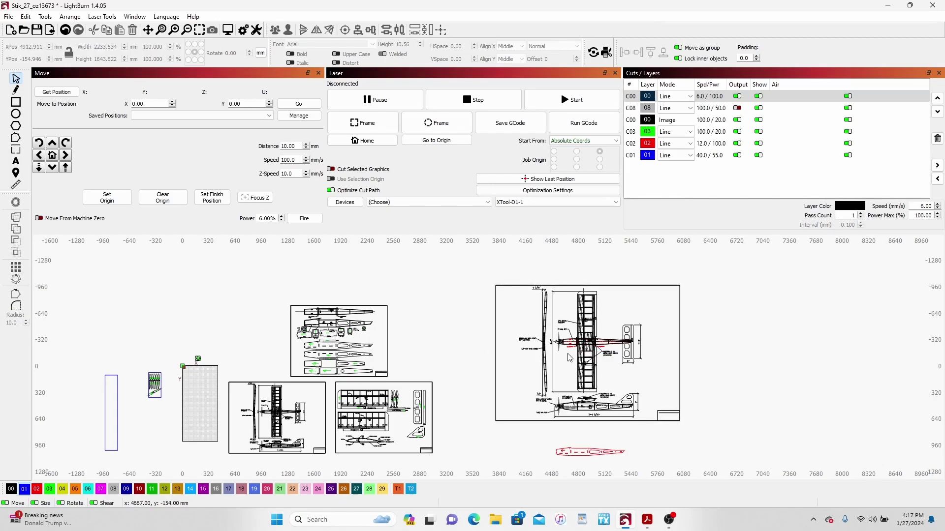
{"action": "left_click", "coordinate": [496, 331]}
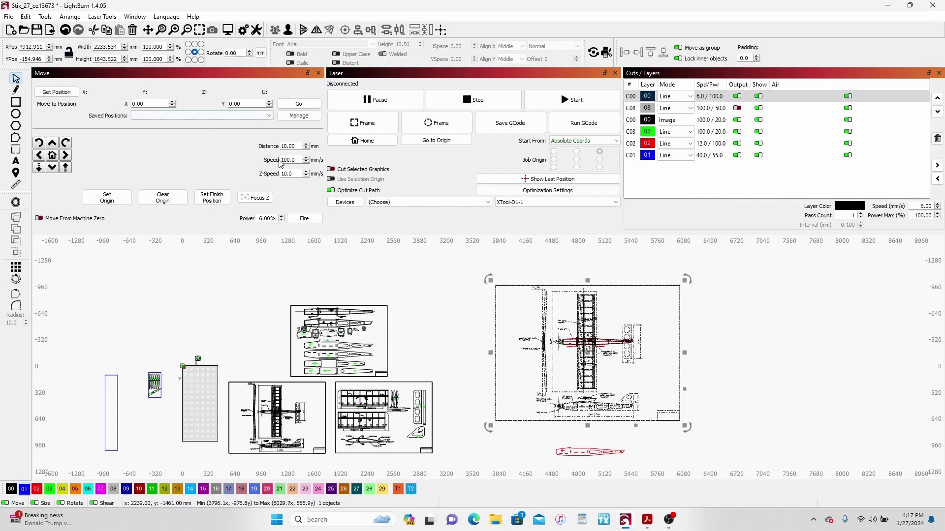
{"action": "scroll", "coordinate": [570, 379], "scroll_direction": "up", "scroll_amount": 10}
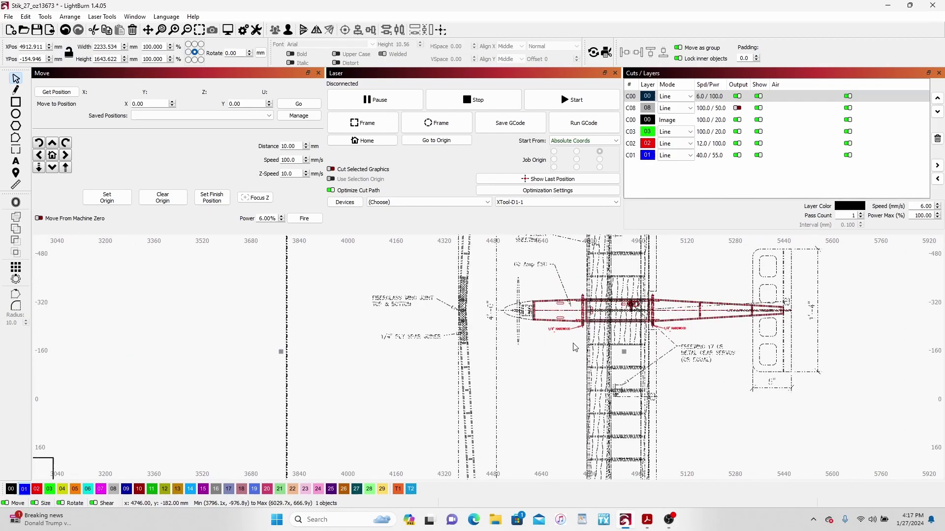
{"action": "scroll", "coordinate": [307, 404], "scroll_direction": "up", "scroll_amount": 4}
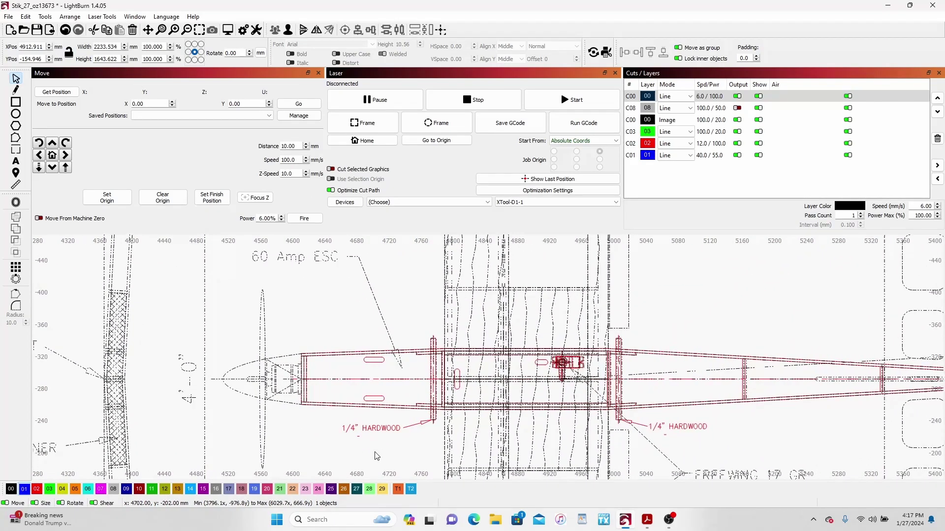
{"action": "scroll", "coordinate": [307, 404], "scroll_direction": "up", "scroll_amount": 7}
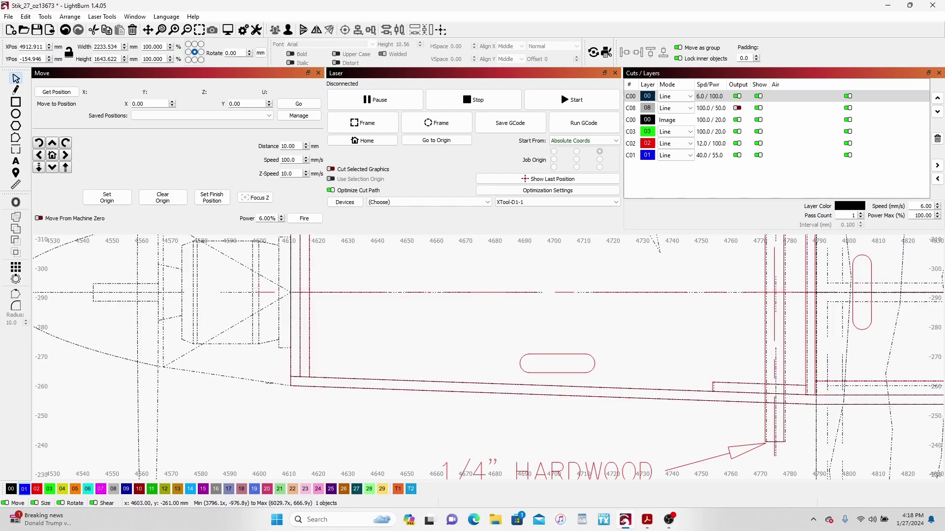
{"action": "left_click_drag", "start_coordinate": [268, 384], "coordinate": [259, 382]}
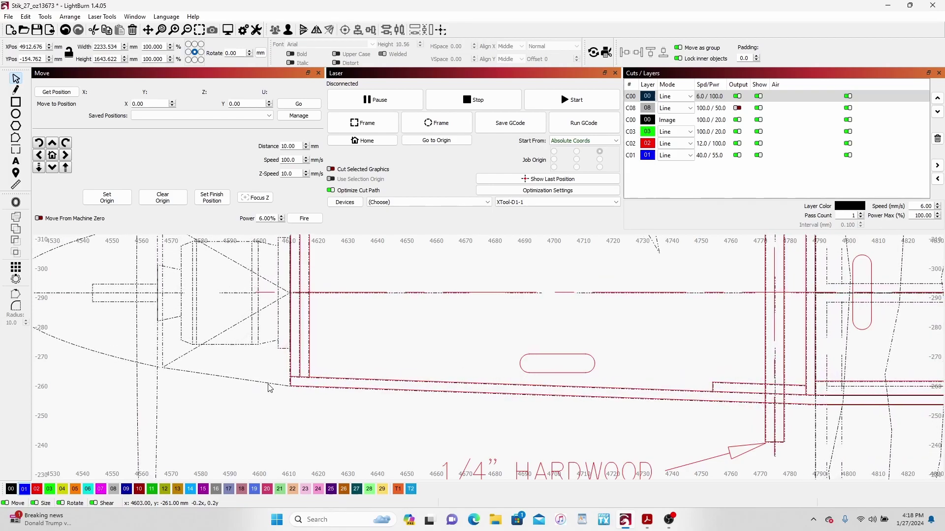
{"action": "left_click_drag", "start_coordinate": [270, 388], "coordinate": [270, 388]}
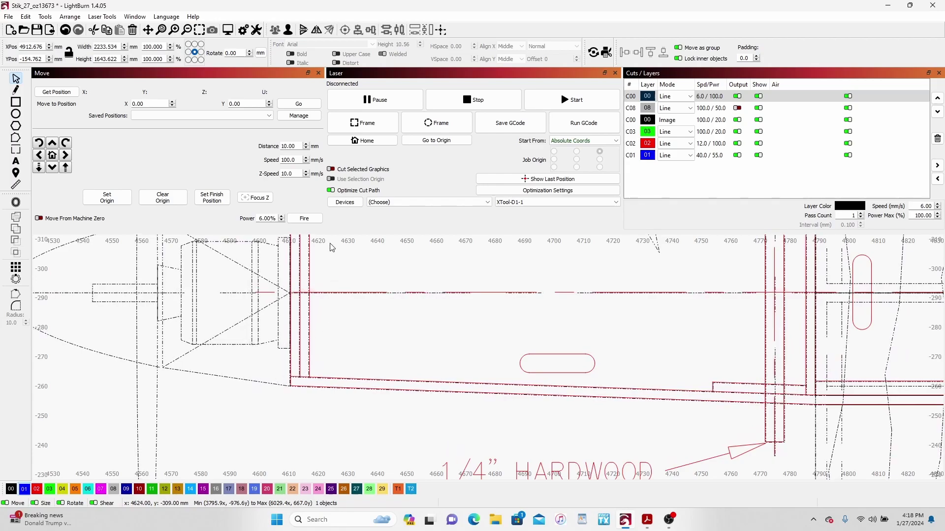
Compare the plan with the red fuselage along its length and nudge the plan to align at the tail end
{"action": "scroll", "coordinate": [435, 346], "scroll_direction": "down", "scroll_amount": 4}
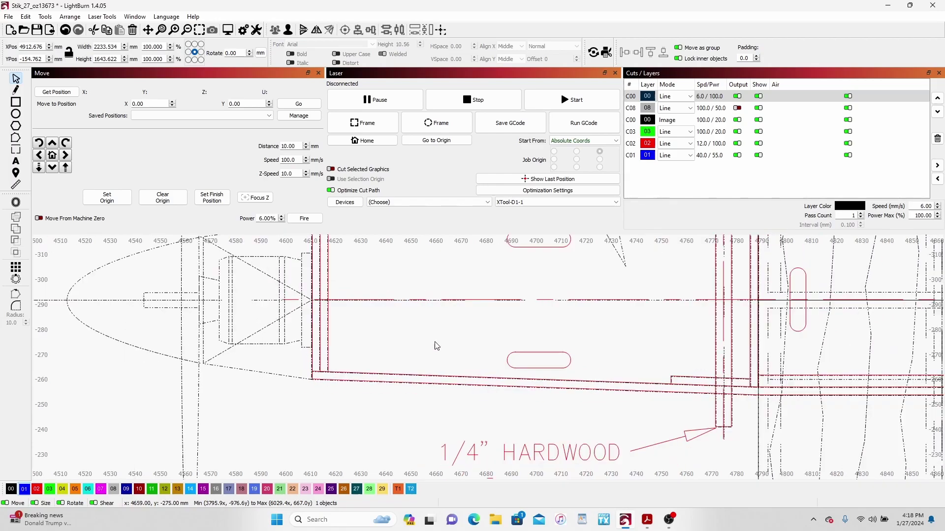
{"action": "scroll", "coordinate": [297, 383], "scroll_direction": "up", "scroll_amount": 1}
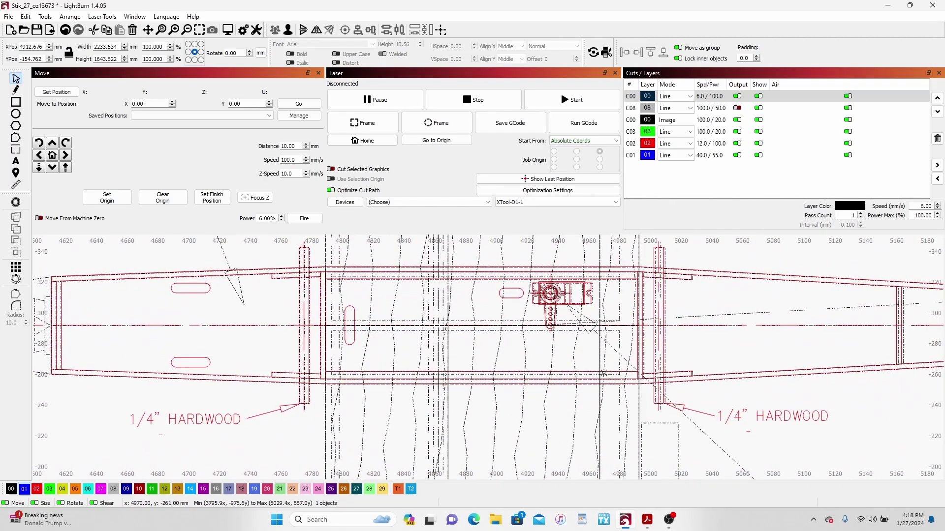
{"action": "scroll", "coordinate": [604, 373], "scroll_direction": "down", "scroll_amount": 3}
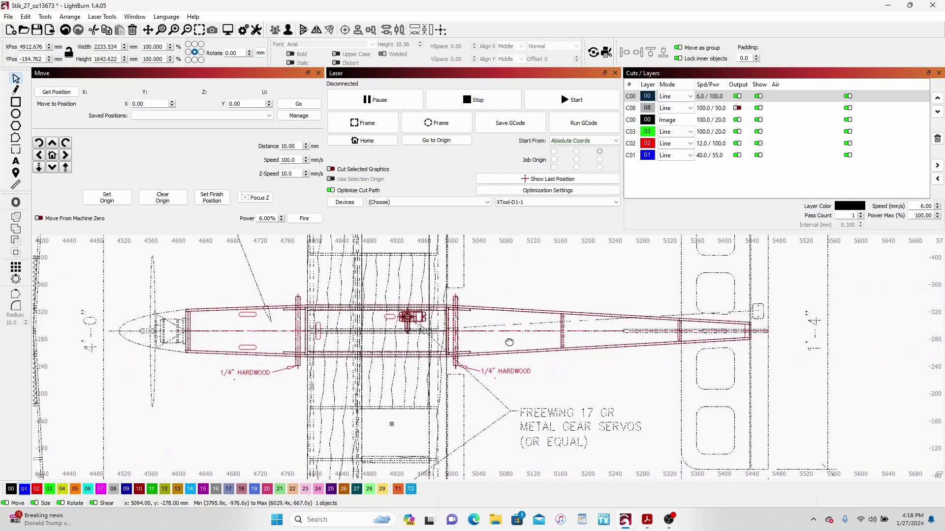
{"action": "scroll", "coordinate": [680, 345], "scroll_direction": "up", "scroll_amount": 6}
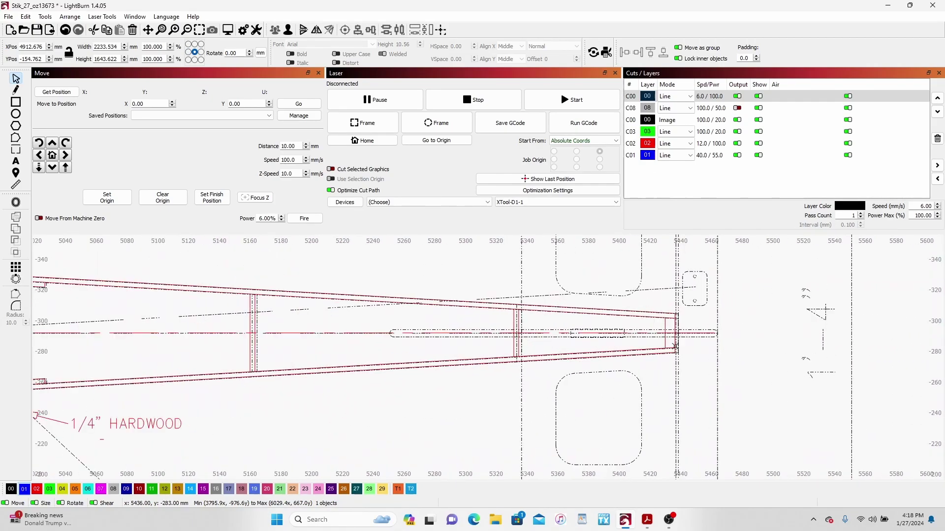
{"action": "scroll", "coordinate": [674, 326], "scroll_direction": "up", "scroll_amount": 3}
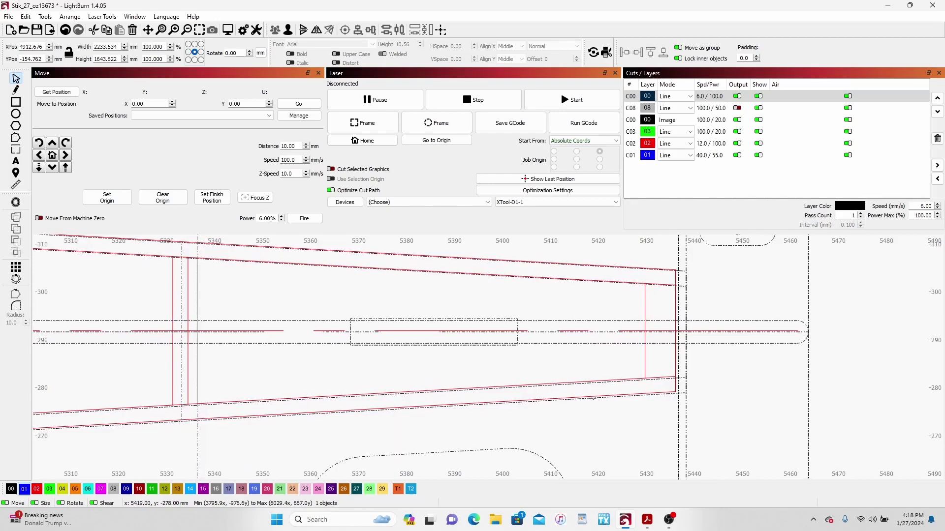
{"action": "left_click_drag", "start_coordinate": [593, 397], "coordinate": [593, 395]}
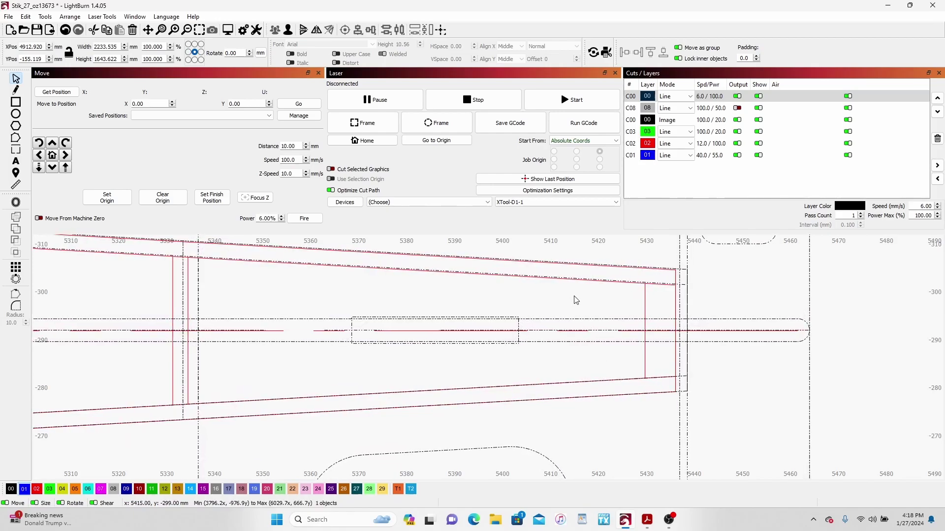
Select the whole red fuselage side part below the enlarged overview plan and group its objects
{"action": "scroll", "coordinate": [576, 301], "scroll_direction": "down", "scroll_amount": 8}
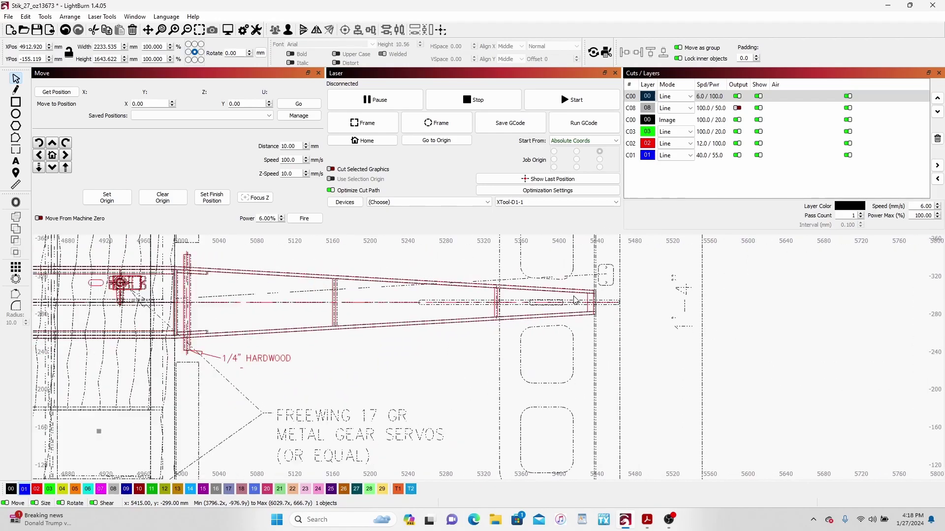
{"action": "scroll", "coordinate": [576, 300], "scroll_direction": "down", "scroll_amount": 4}
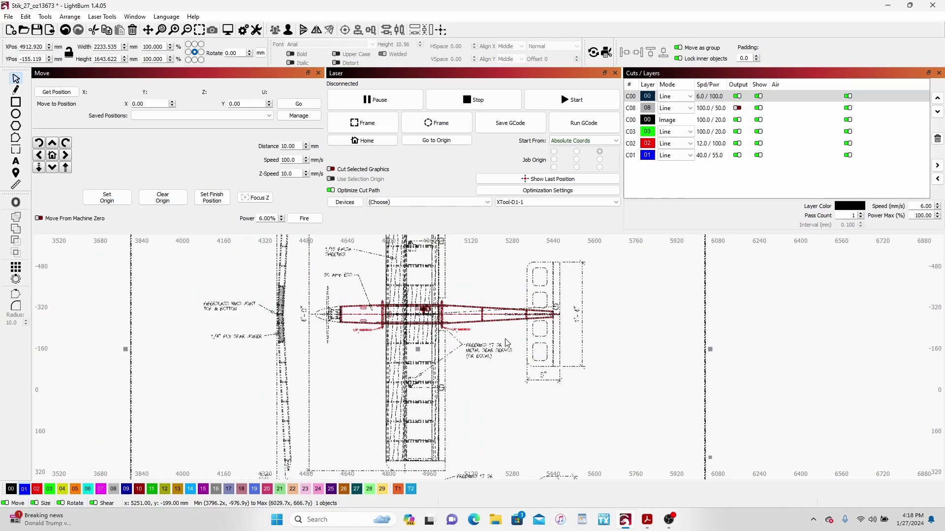
{"action": "scroll", "coordinate": [493, 342], "scroll_direction": "down", "scroll_amount": 4}
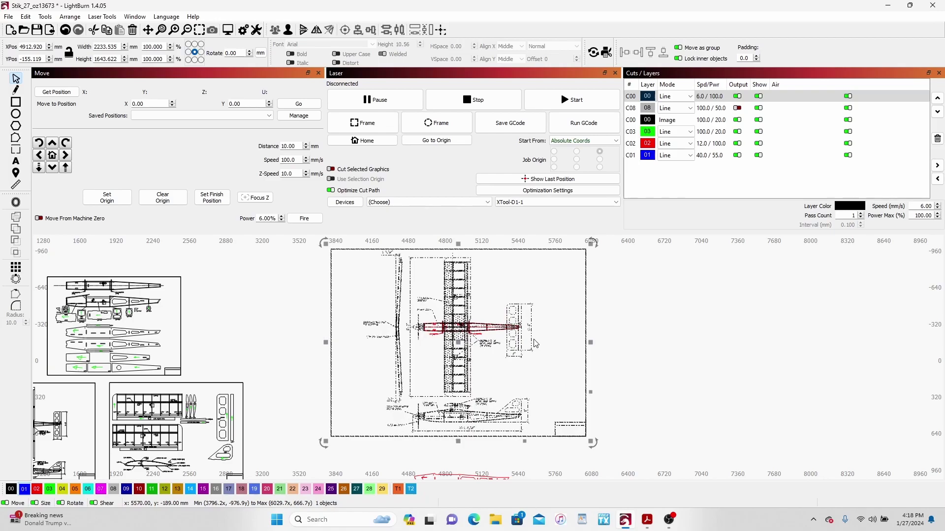
{"action": "scroll", "coordinate": [624, 341], "scroll_direction": "down", "scroll_amount": 1}
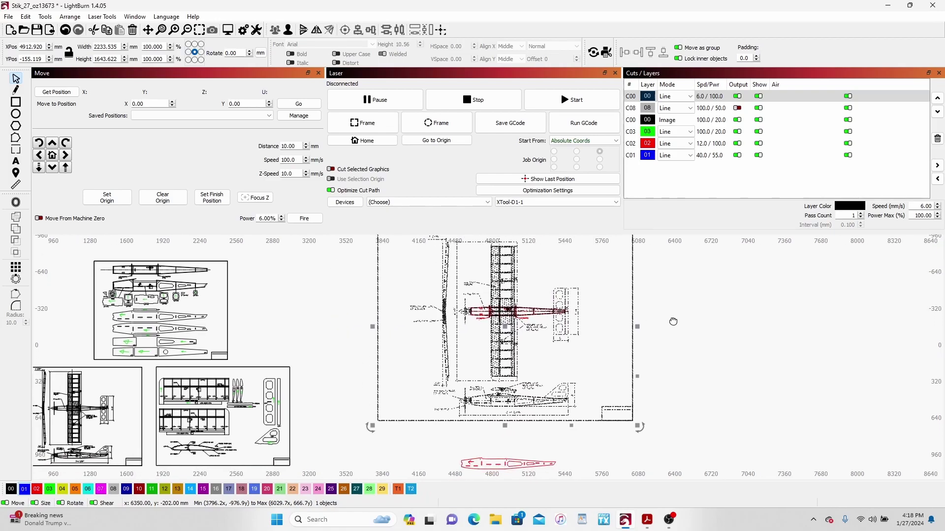
{"action": "left_click_drag", "start_coordinate": [624, 340], "coordinate": [676, 320]}
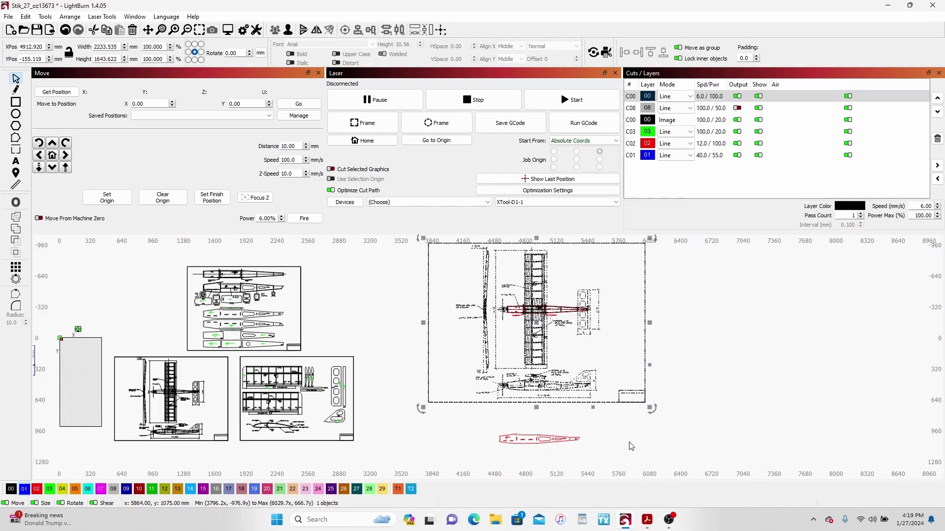
{"action": "left_click", "coordinate": [563, 458]}
{"action": "left_click", "coordinate": [537, 449]}
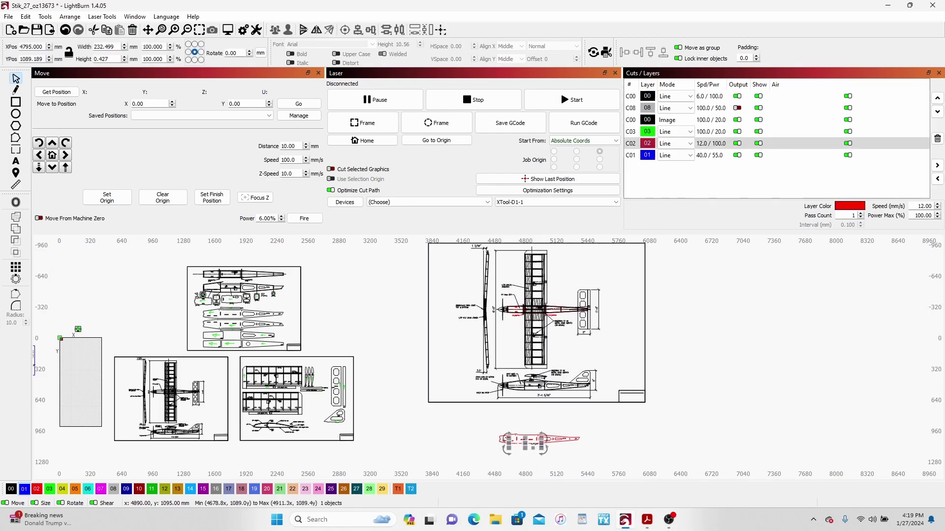
{"action": "left_click_drag", "start_coordinate": [484, 424], "coordinate": [605, 460]}
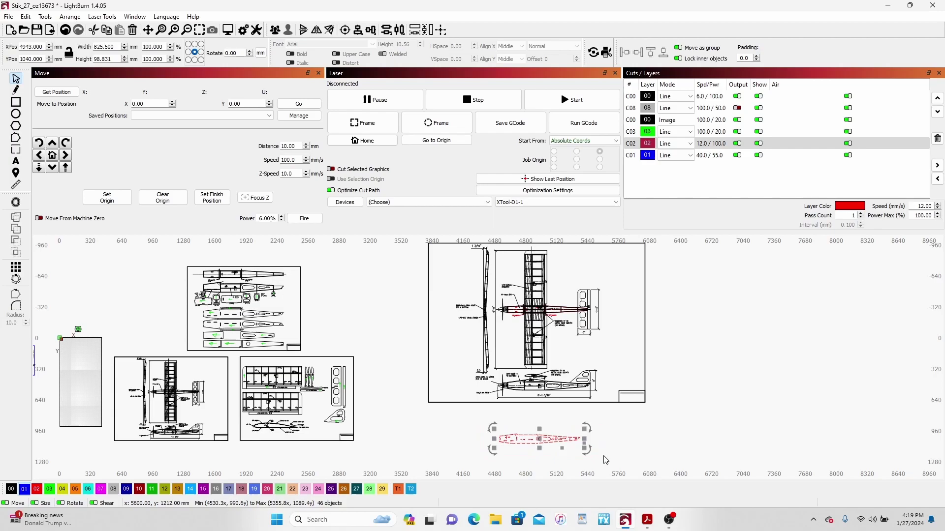
{"action": "left_click", "coordinate": [276, 31]}
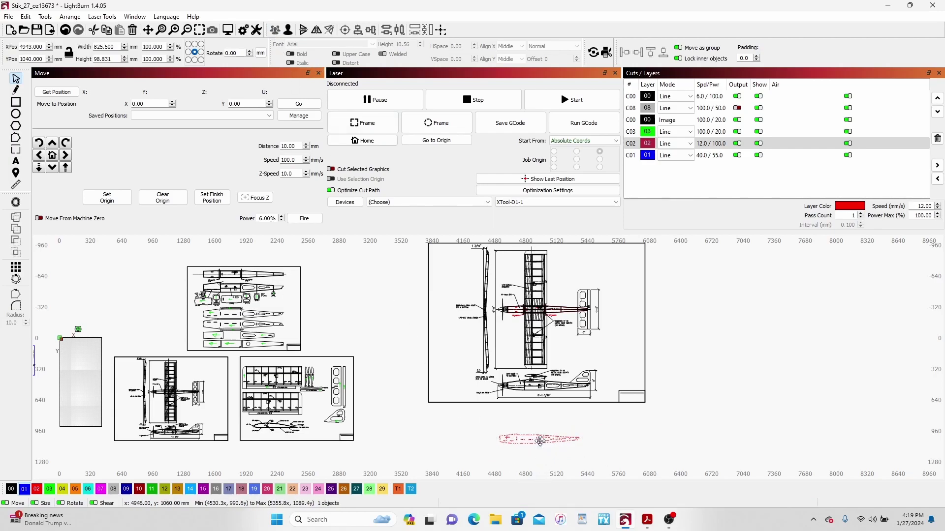
Move the grouped red fuselage side onto the side view in the enlarged plan and align their outlines
{"action": "left_click_drag", "start_coordinate": [540, 440], "coordinate": [547, 388]}
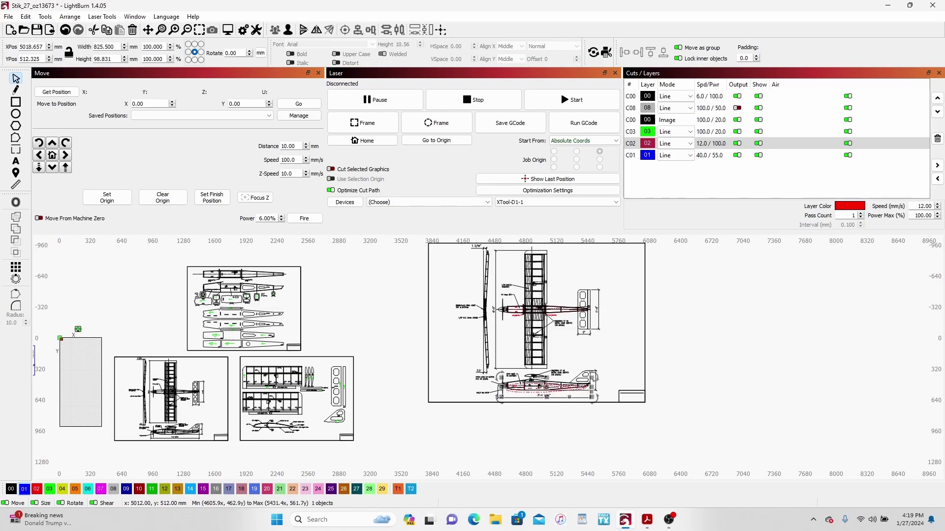
{"action": "scroll", "coordinate": [546, 388], "scroll_direction": "up", "scroll_amount": 6}
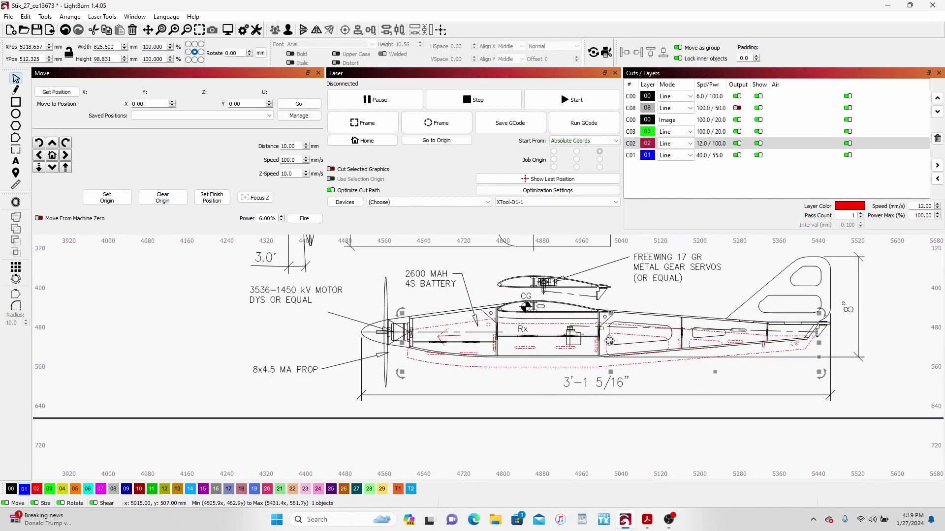
{"action": "left_click_drag", "start_coordinate": [610, 341], "coordinate": [615, 335]}
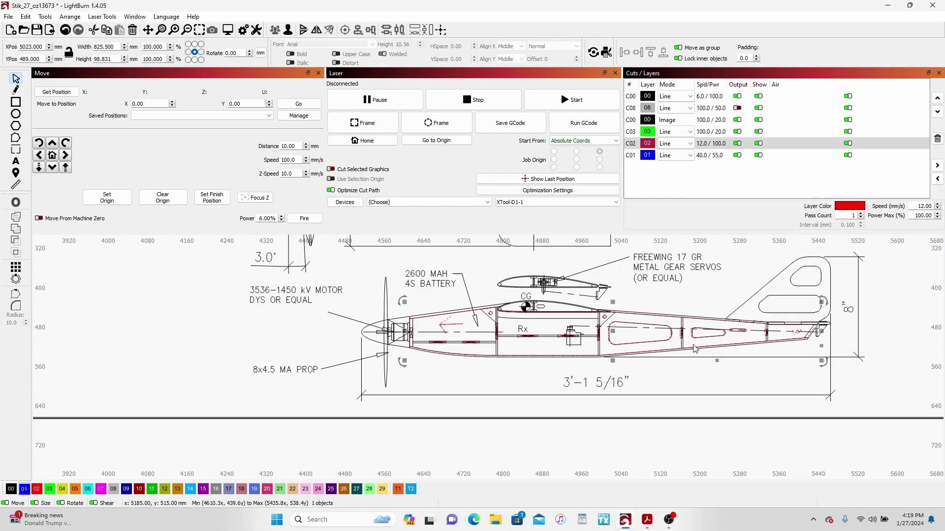
Move the enlarged overview plan clear of the red fuselage drawings into the empty space beside them
{"action": "scroll", "coordinate": [694, 349], "scroll_direction": "down", "scroll_amount": 8}
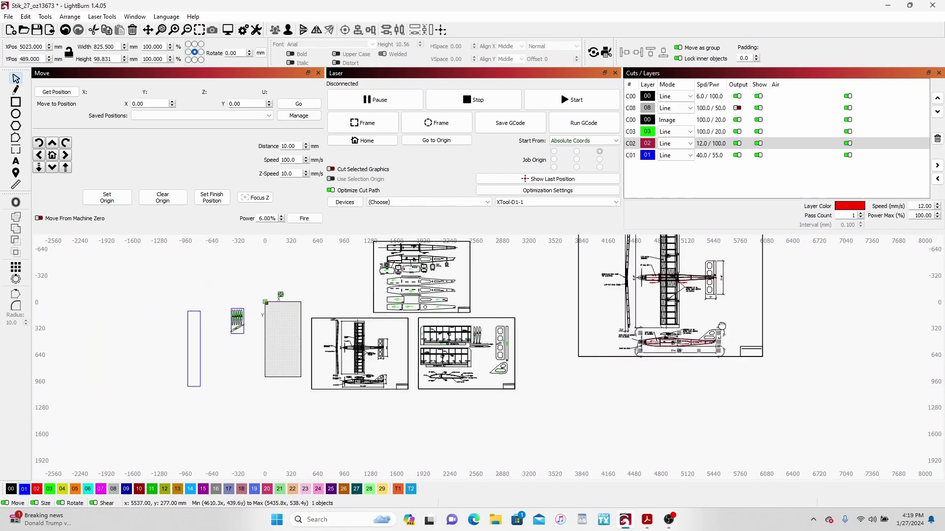
{"action": "scroll", "coordinate": [721, 326], "scroll_direction": "down", "scroll_amount": 2}
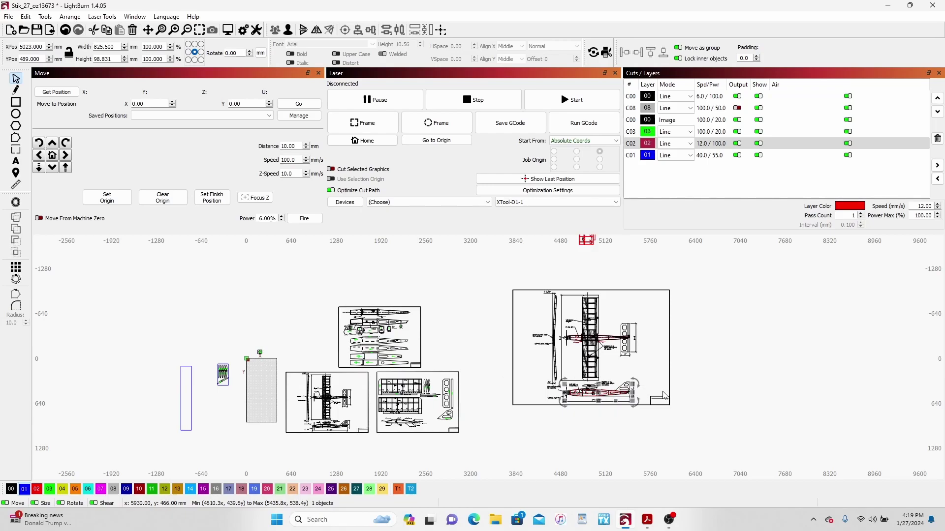
{"action": "left_click_drag", "start_coordinate": [603, 351], "coordinate": [784, 337]}
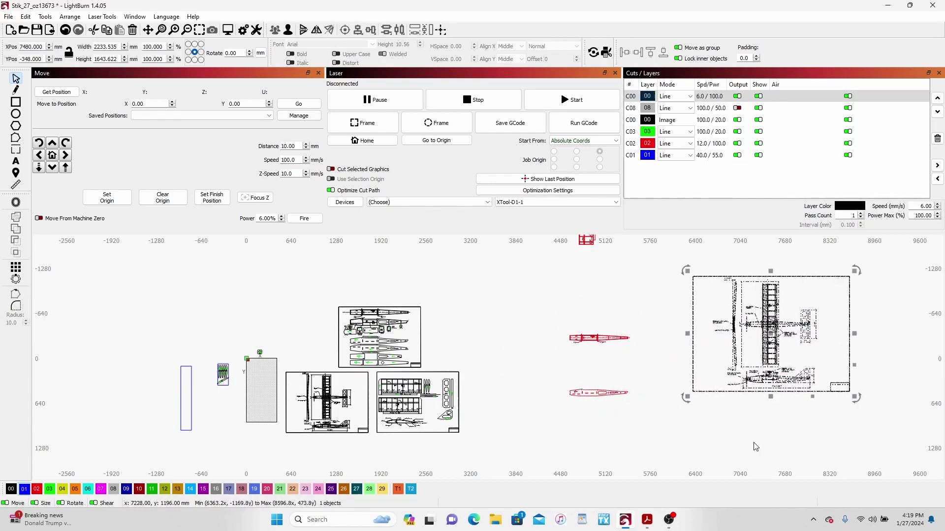
Copy the enlarged overview plan
{"action": "scroll", "coordinate": [747, 438], "scroll_direction": "right", "scroll_amount": 4}
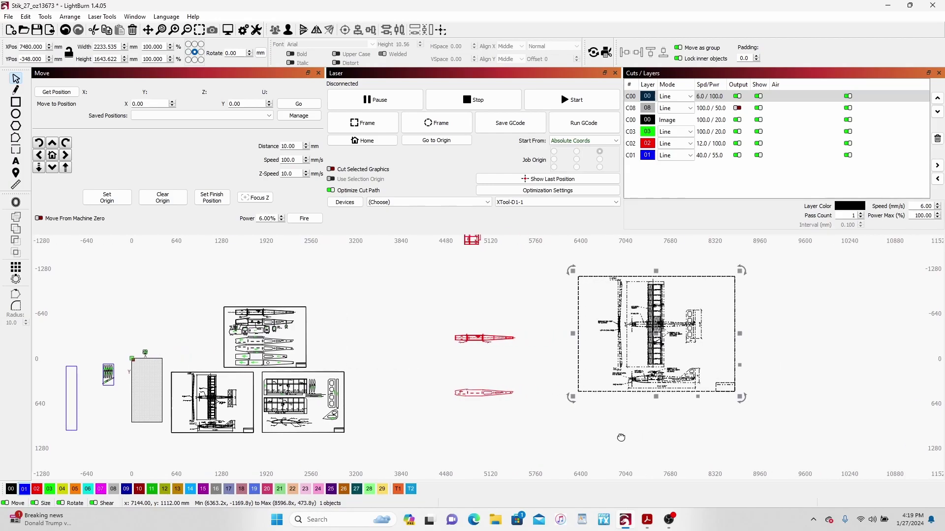
{"action": "left_click", "coordinate": [527, 435]}
{"action": "left_click_drag", "start_coordinate": [453, 255], "coordinate": [644, 408]}
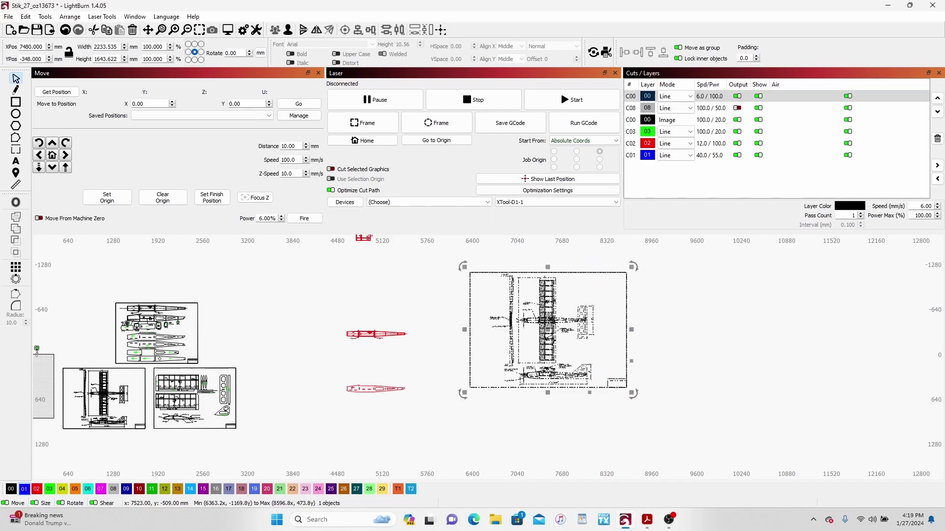
{"action": "right_click", "coordinate": [553, 320]}
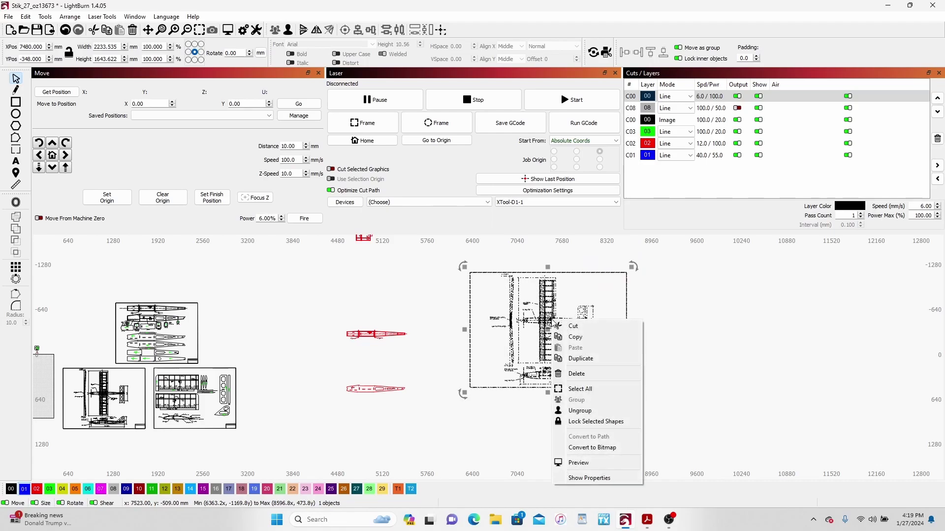
{"action": "left_click", "coordinate": [571, 341]}
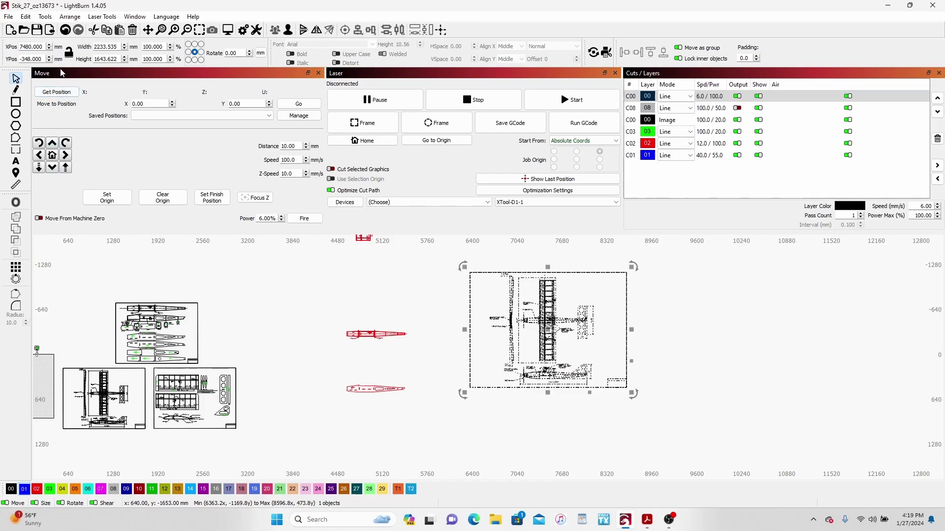
Save the Stik_27_oz13673 project and start a new empty project
{"action": "left_click", "coordinate": [37, 30]}
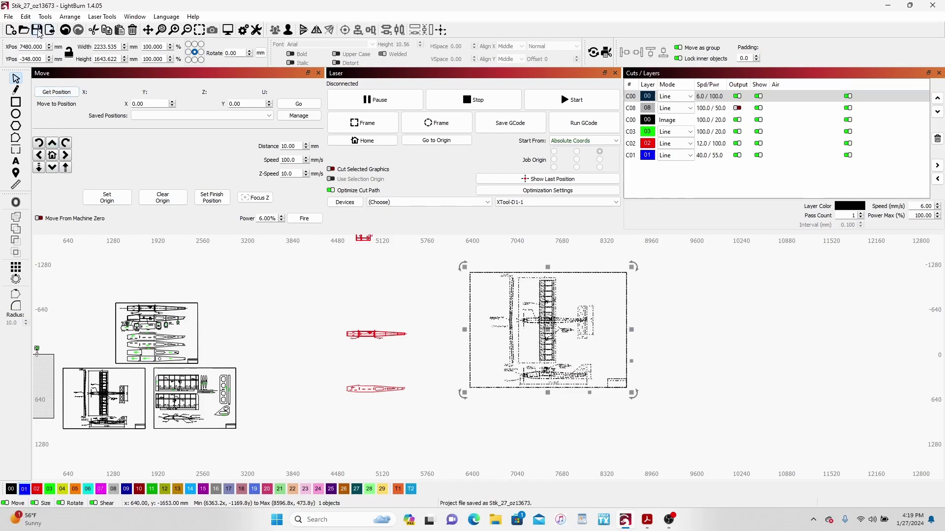
{"action": "left_click", "coordinate": [10, 31]}
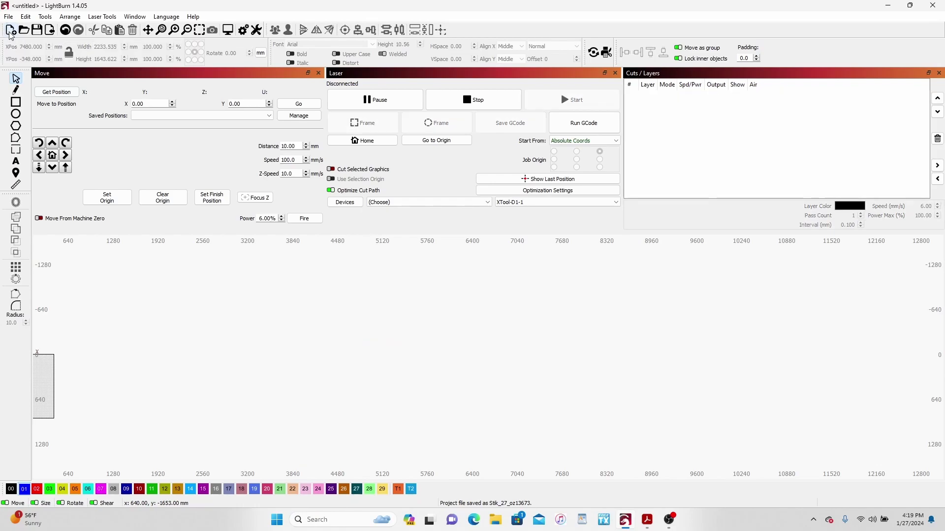
Paste the copied enlarged overview plan beside the work area and check that its outer border is selectable
{"action": "left_click_drag", "start_coordinate": [141, 337], "coordinate": [507, 327]}
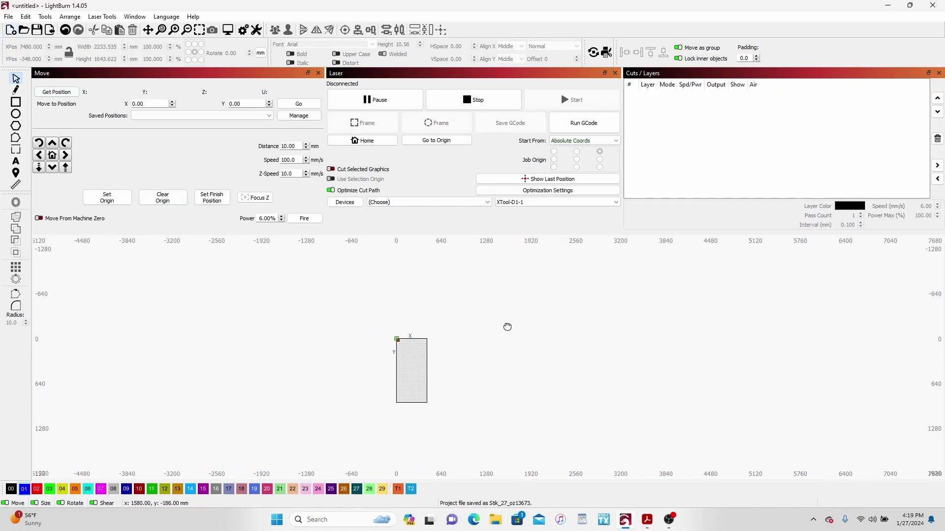
{"action": "scroll", "coordinate": [506, 333], "scroll_direction": "down", "scroll_amount": 1}
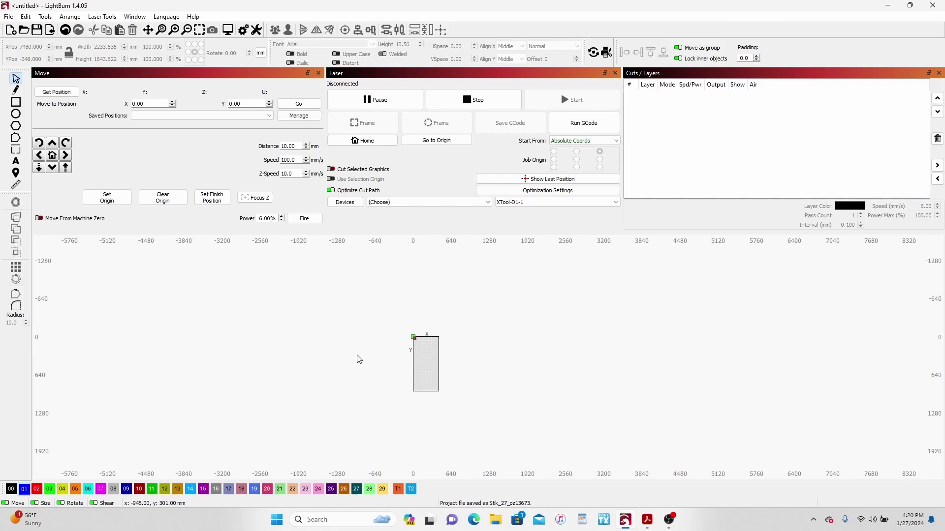
{"action": "right_click", "coordinate": [286, 309]}
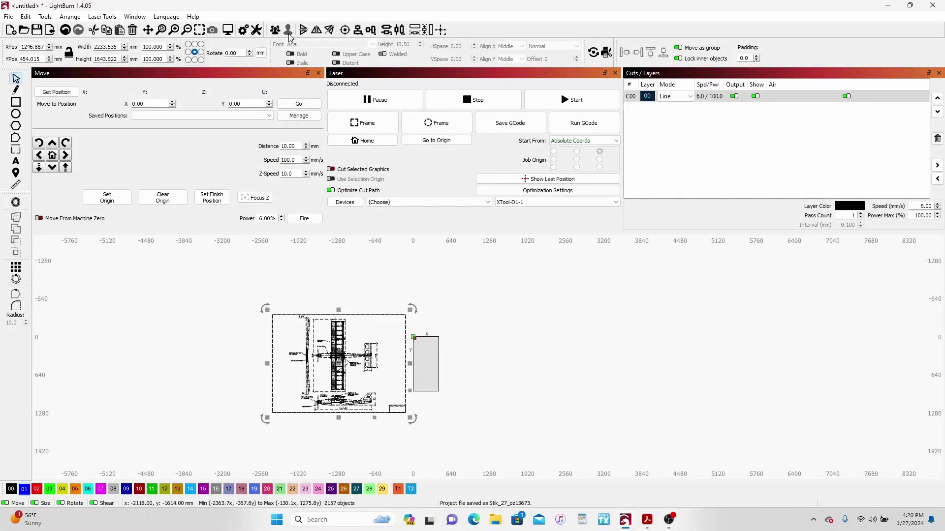
{"action": "left_click", "coordinate": [301, 271]}
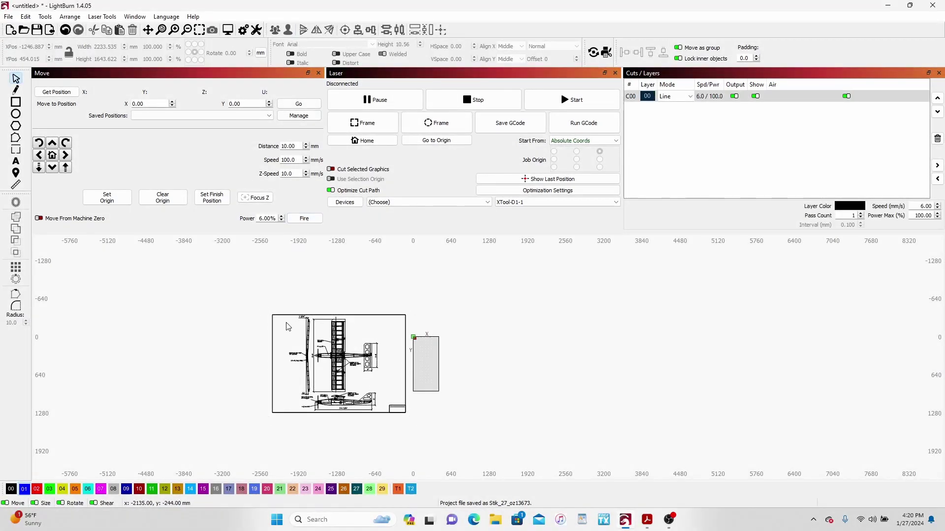
{"action": "left_click", "coordinate": [287, 322]}
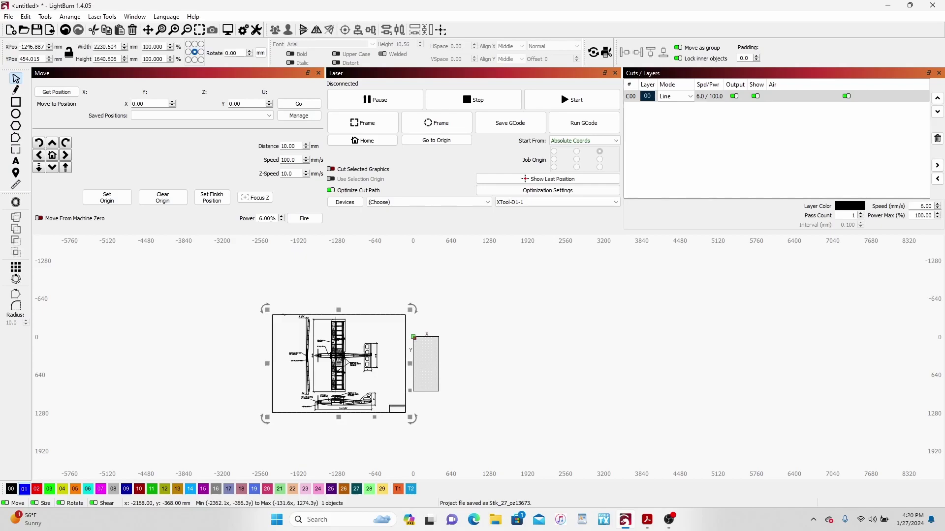
{"action": "left_click", "coordinate": [297, 281]}
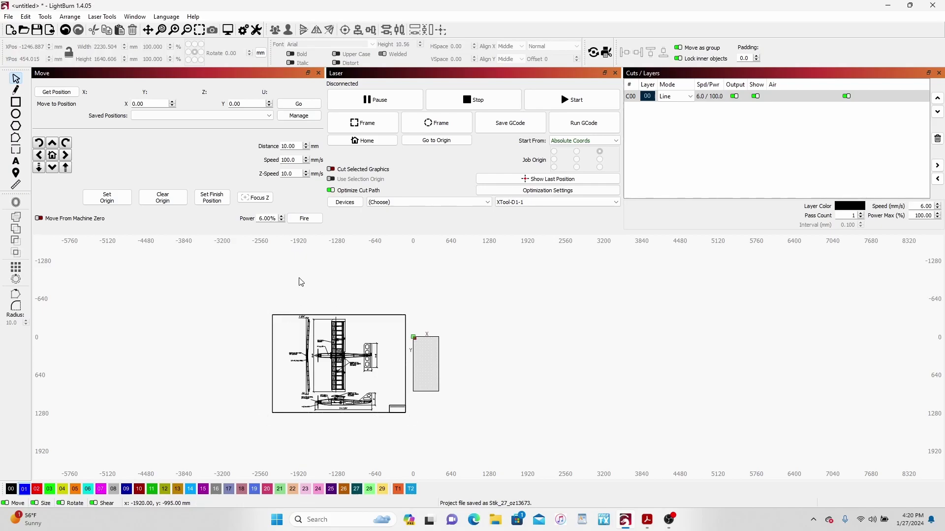
Measure the outer border of the pasted overview plan in inches
{"action": "left_click", "coordinate": [16, 185]}
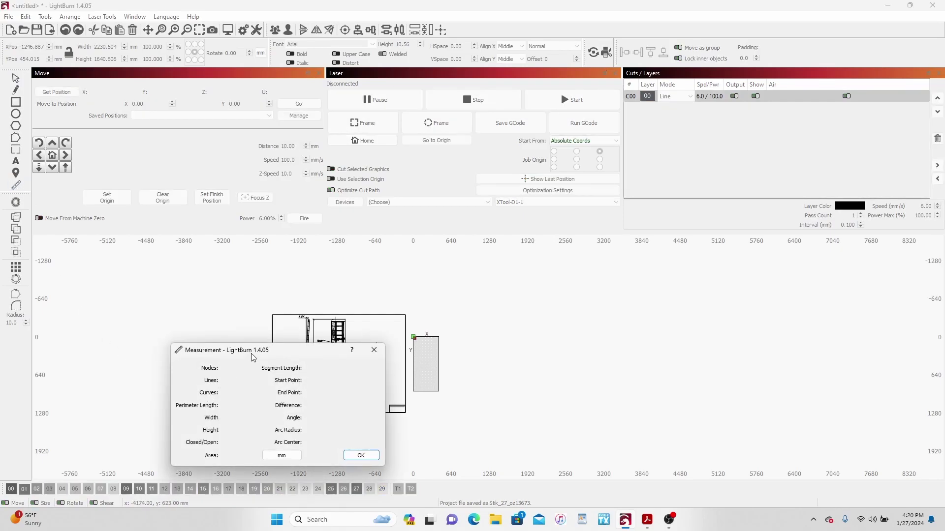
{"action": "left_click_drag", "start_coordinate": [252, 357], "coordinate": [125, 264]}
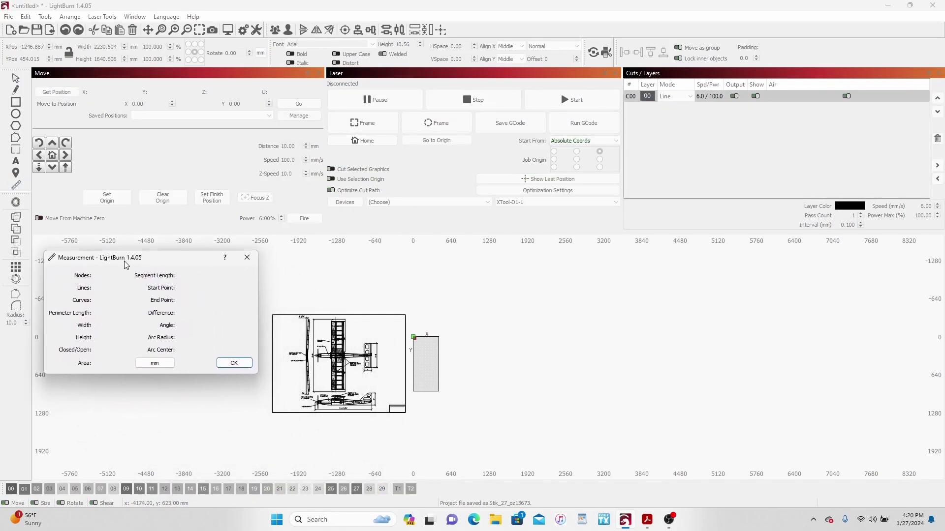
{"action": "left_click", "coordinate": [156, 367]}
{"action": "mouse_move", "coordinate": [273, 332]}
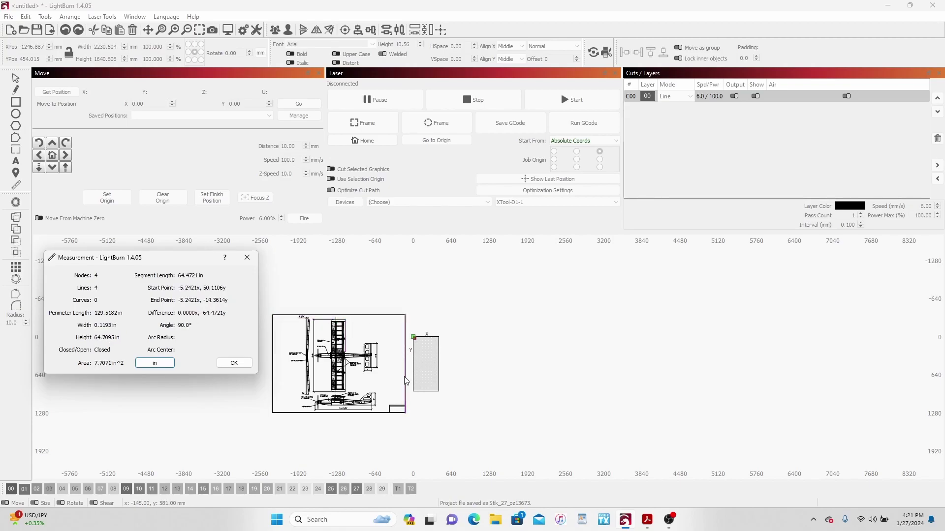
{"action": "key", "text": "Escape"}
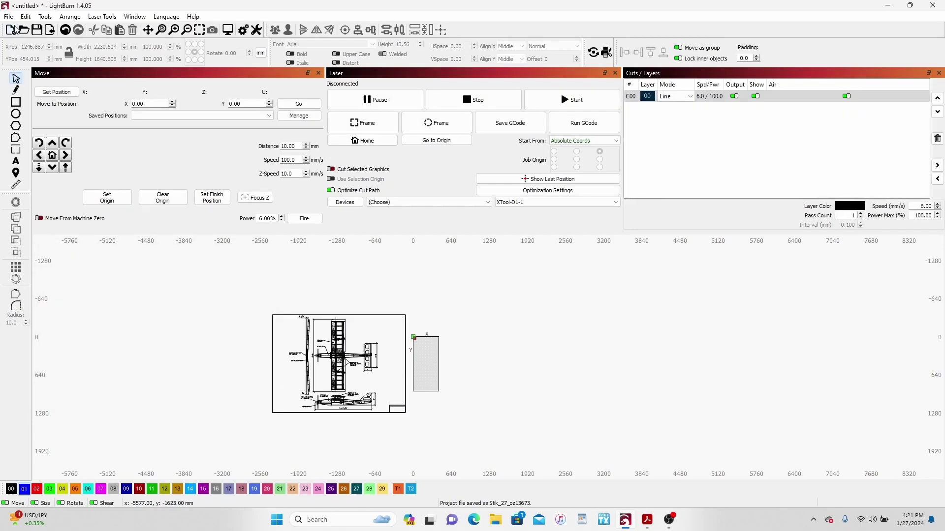
Set up a black-only print to the Bullzip PDF Printer and open the printer's advanced options
{"action": "left_click", "coordinate": [8, 16]}
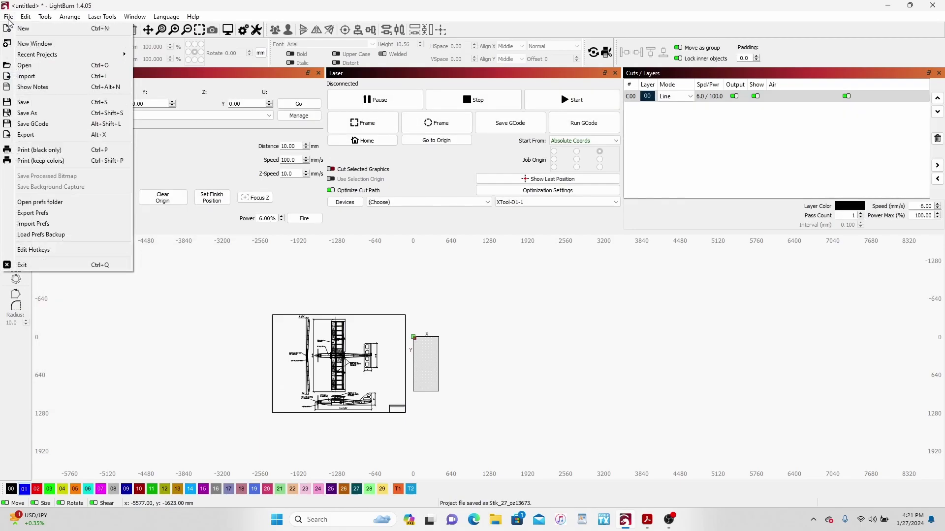
{"action": "left_click", "coordinate": [35, 151]}
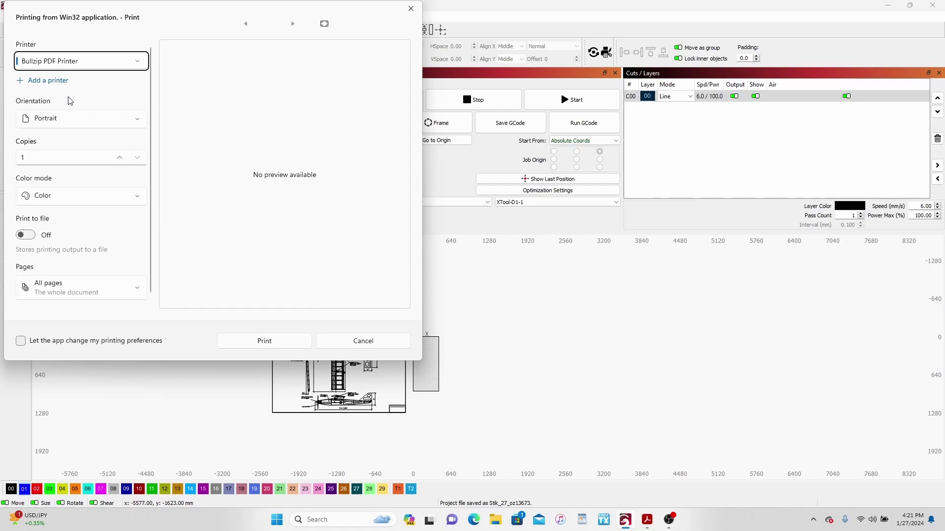
{"action": "scroll", "coordinate": [149, 217], "scroll_direction": "down", "scroll_amount": 1}
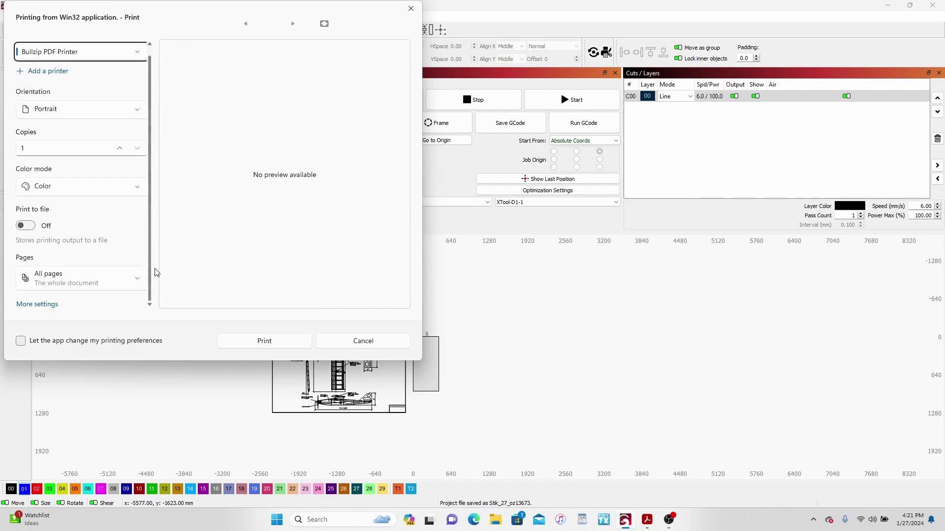
{"action": "left_click", "coordinate": [49, 306]}
{"action": "left_click", "coordinate": [244, 213]}
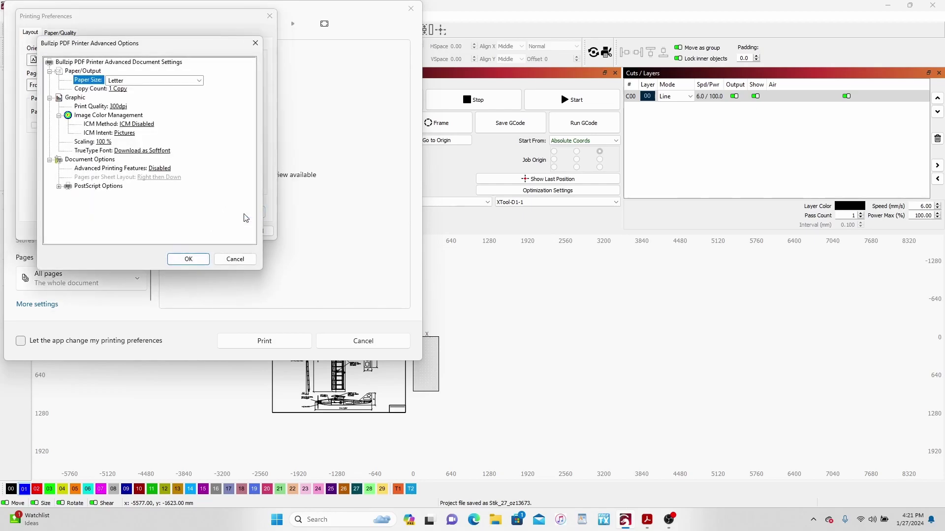
Try PostScript Custom Page Size as the paper size, view its size definition, and leave the print setup without printing
{"action": "left_click", "coordinate": [200, 81]}
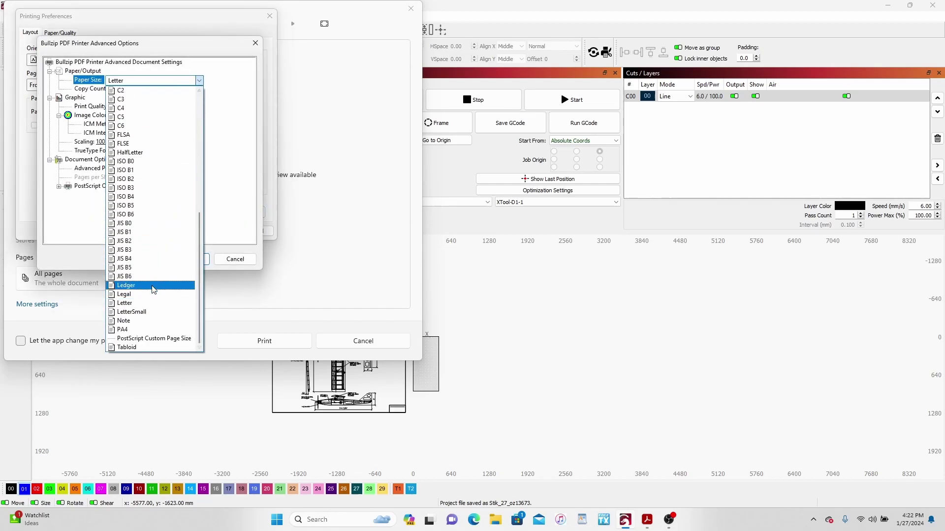
{"action": "left_click", "coordinate": [158, 340]}
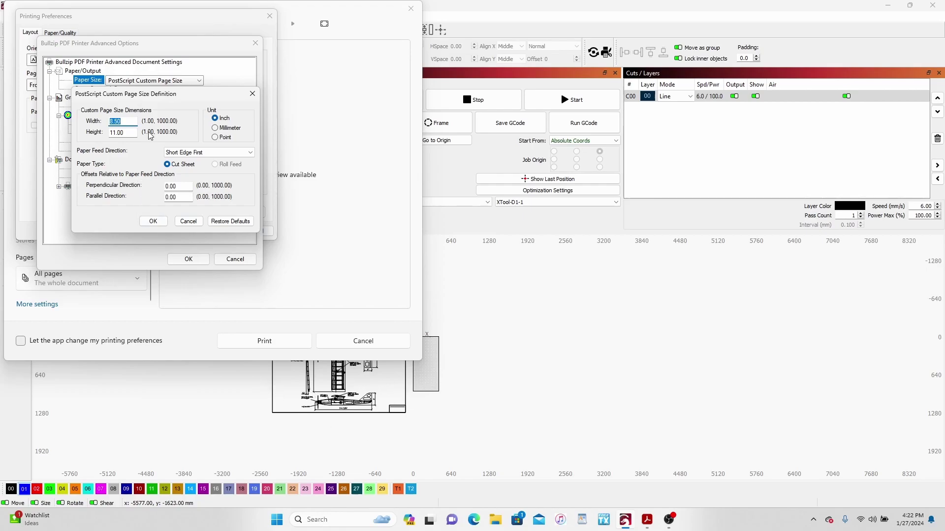
{"action": "left_click", "coordinate": [191, 222]}
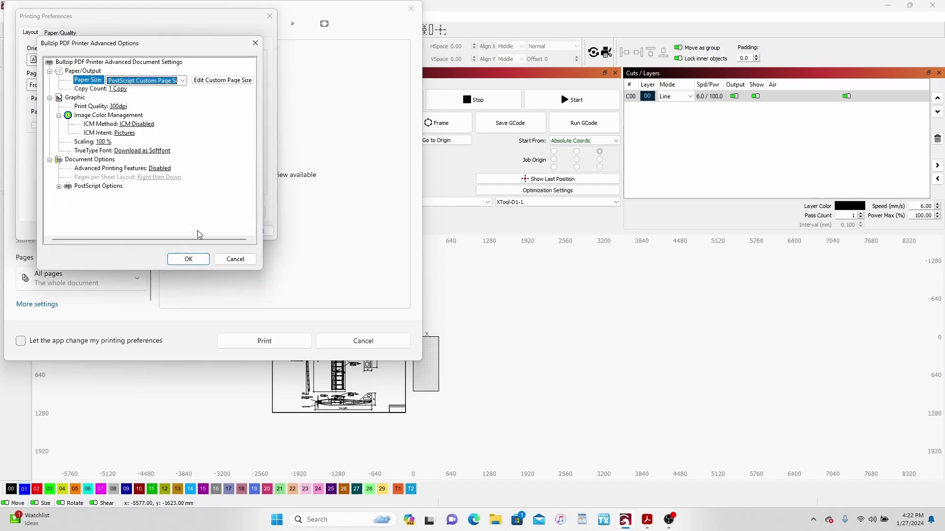
{"action": "left_click", "coordinate": [228, 259]}
{"action": "left_click", "coordinate": [254, 231]}
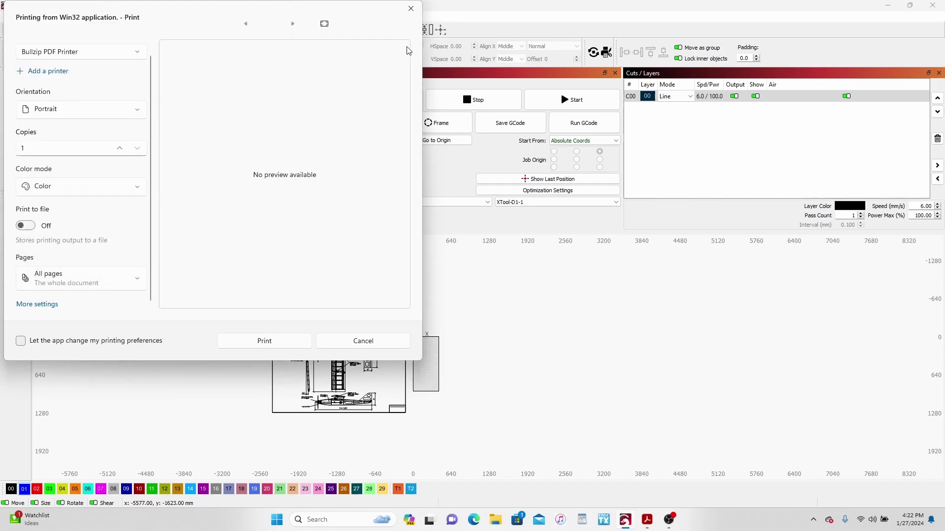
{"action": "left_click", "coordinate": [411, 9]}
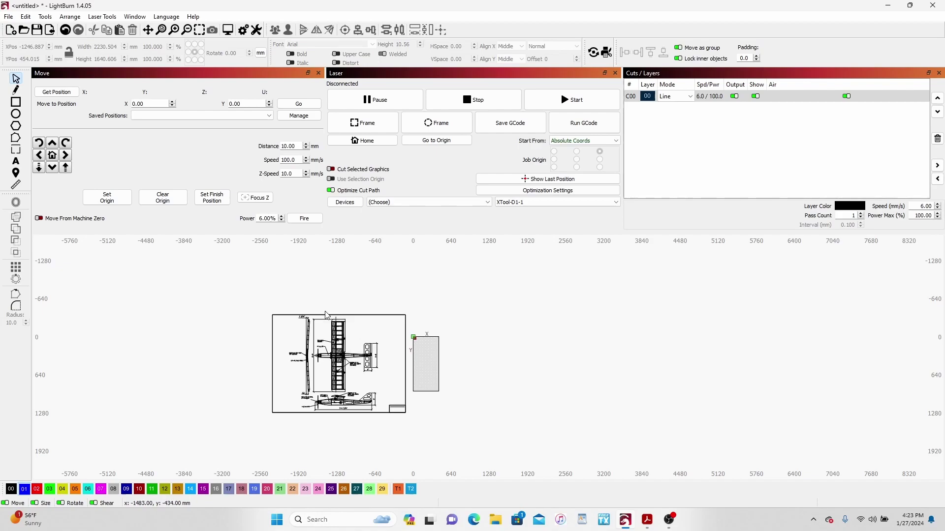
Reopen the recent Stik_27_oz13673.lbrn2 project, discarding the untitled project without saving
{"action": "left_click", "coordinate": [9, 18]}
{"action": "mouse_move", "coordinate": [33, 58]}
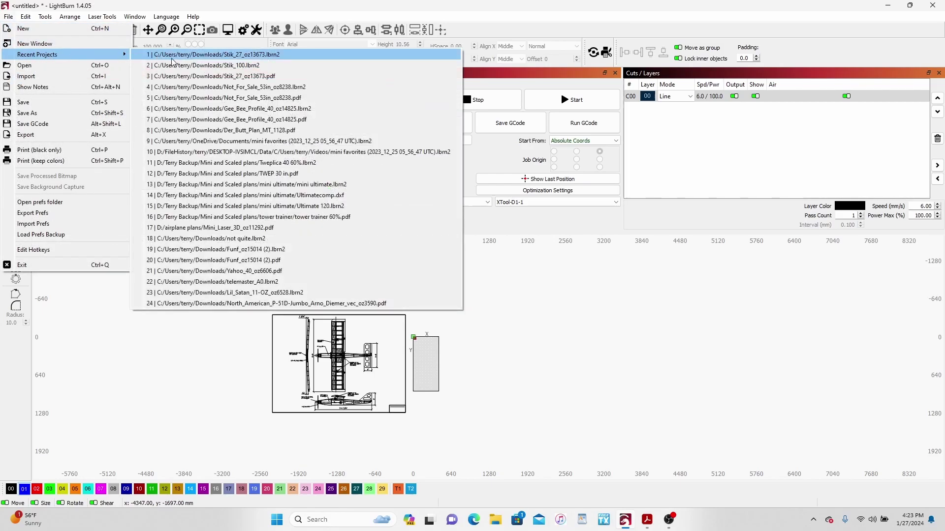
{"action": "left_click", "coordinate": [201, 57]}
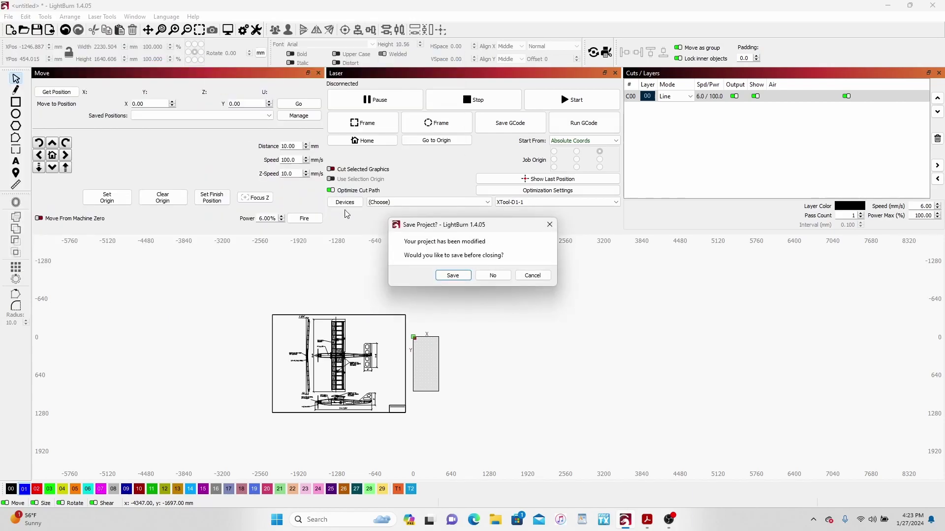
{"action": "left_click", "coordinate": [493, 276]}
{"action": "scroll", "coordinate": [541, 354], "scroll_direction": "down", "scroll_amount": 3}
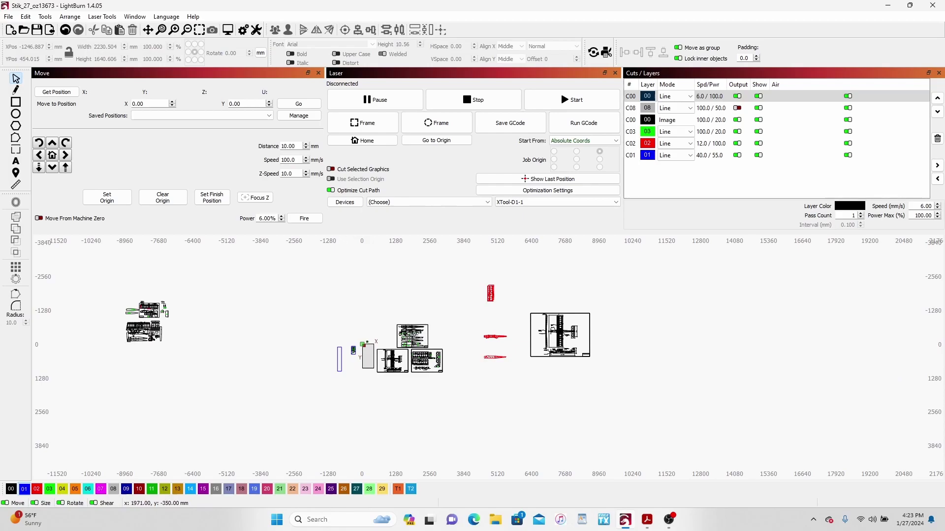
{"action": "scroll", "coordinate": [413, 336], "scroll_direction": "up", "scroll_amount": 4}
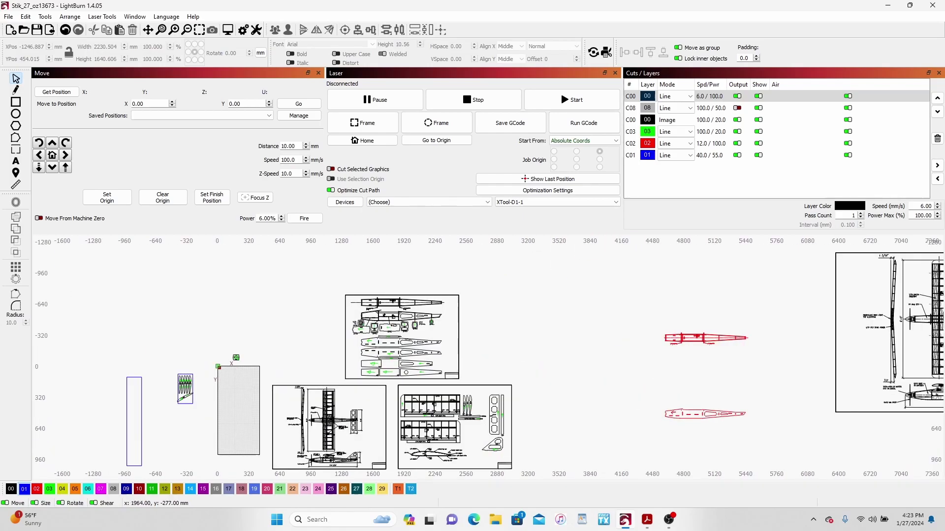
{"action": "scroll", "coordinate": [528, 363], "scroll_direction": "down", "scroll_amount": 2}
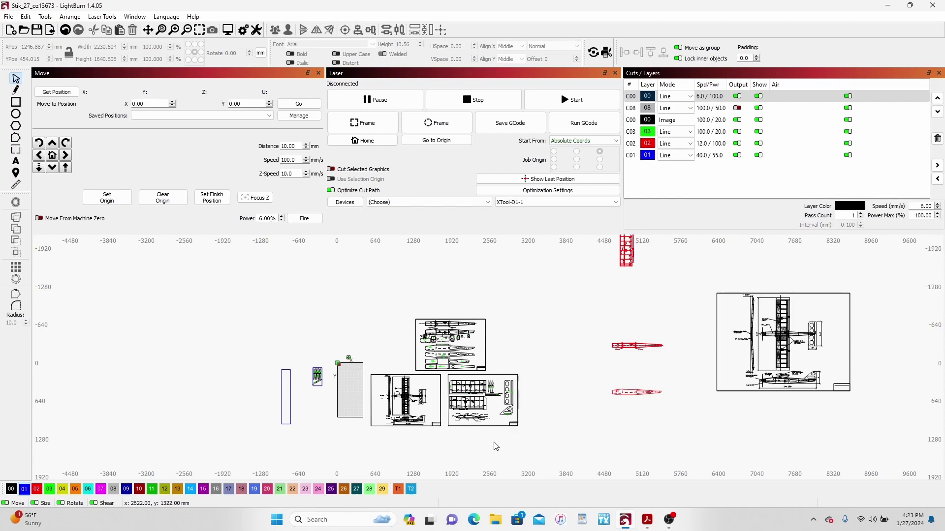
{"action": "scroll", "coordinate": [484, 411], "scroll_direction": "up", "scroll_amount": 2}
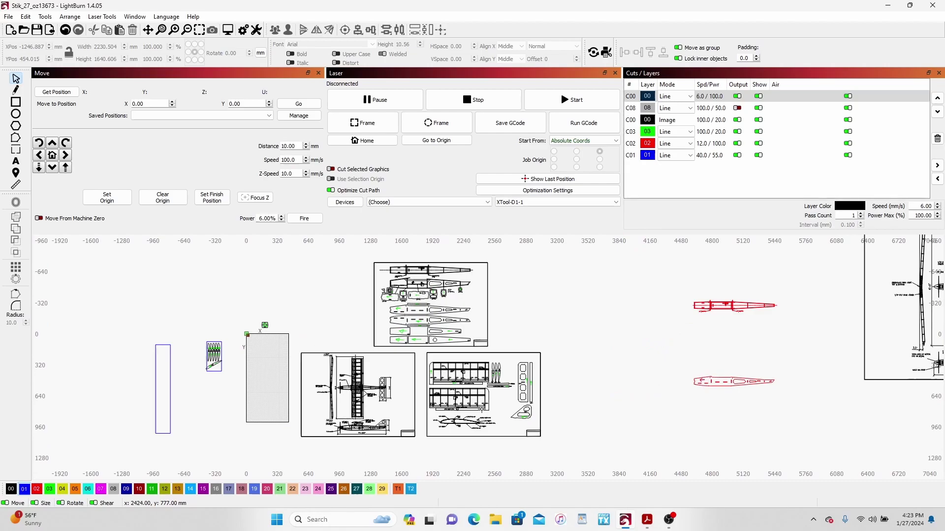
{"action": "scroll", "coordinate": [506, 393], "scroll_direction": "up", "scroll_amount": 2}
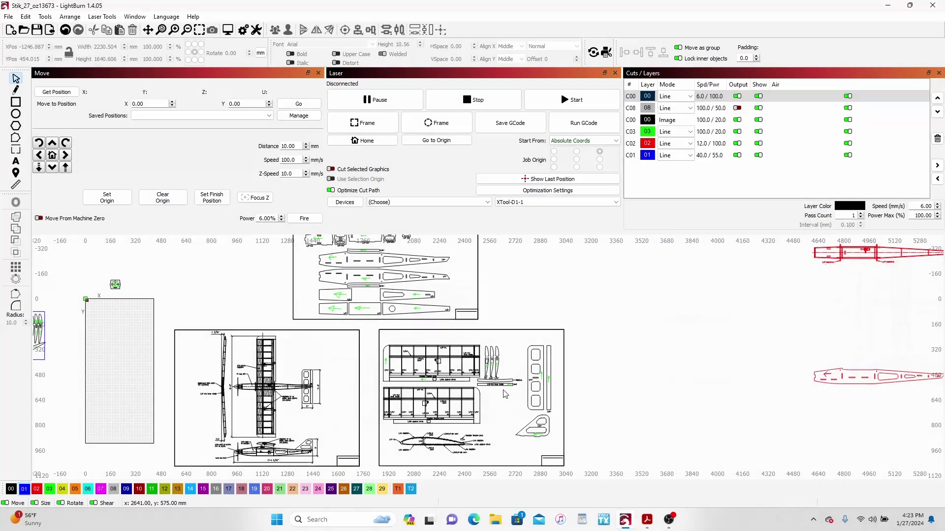
{"action": "scroll", "coordinate": [505, 394], "scroll_direction": "down", "scroll_amount": 2}
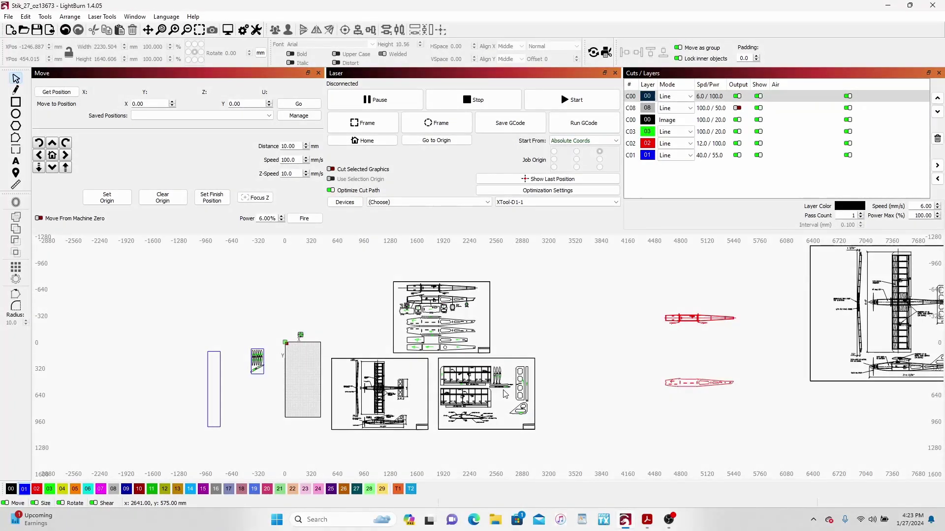